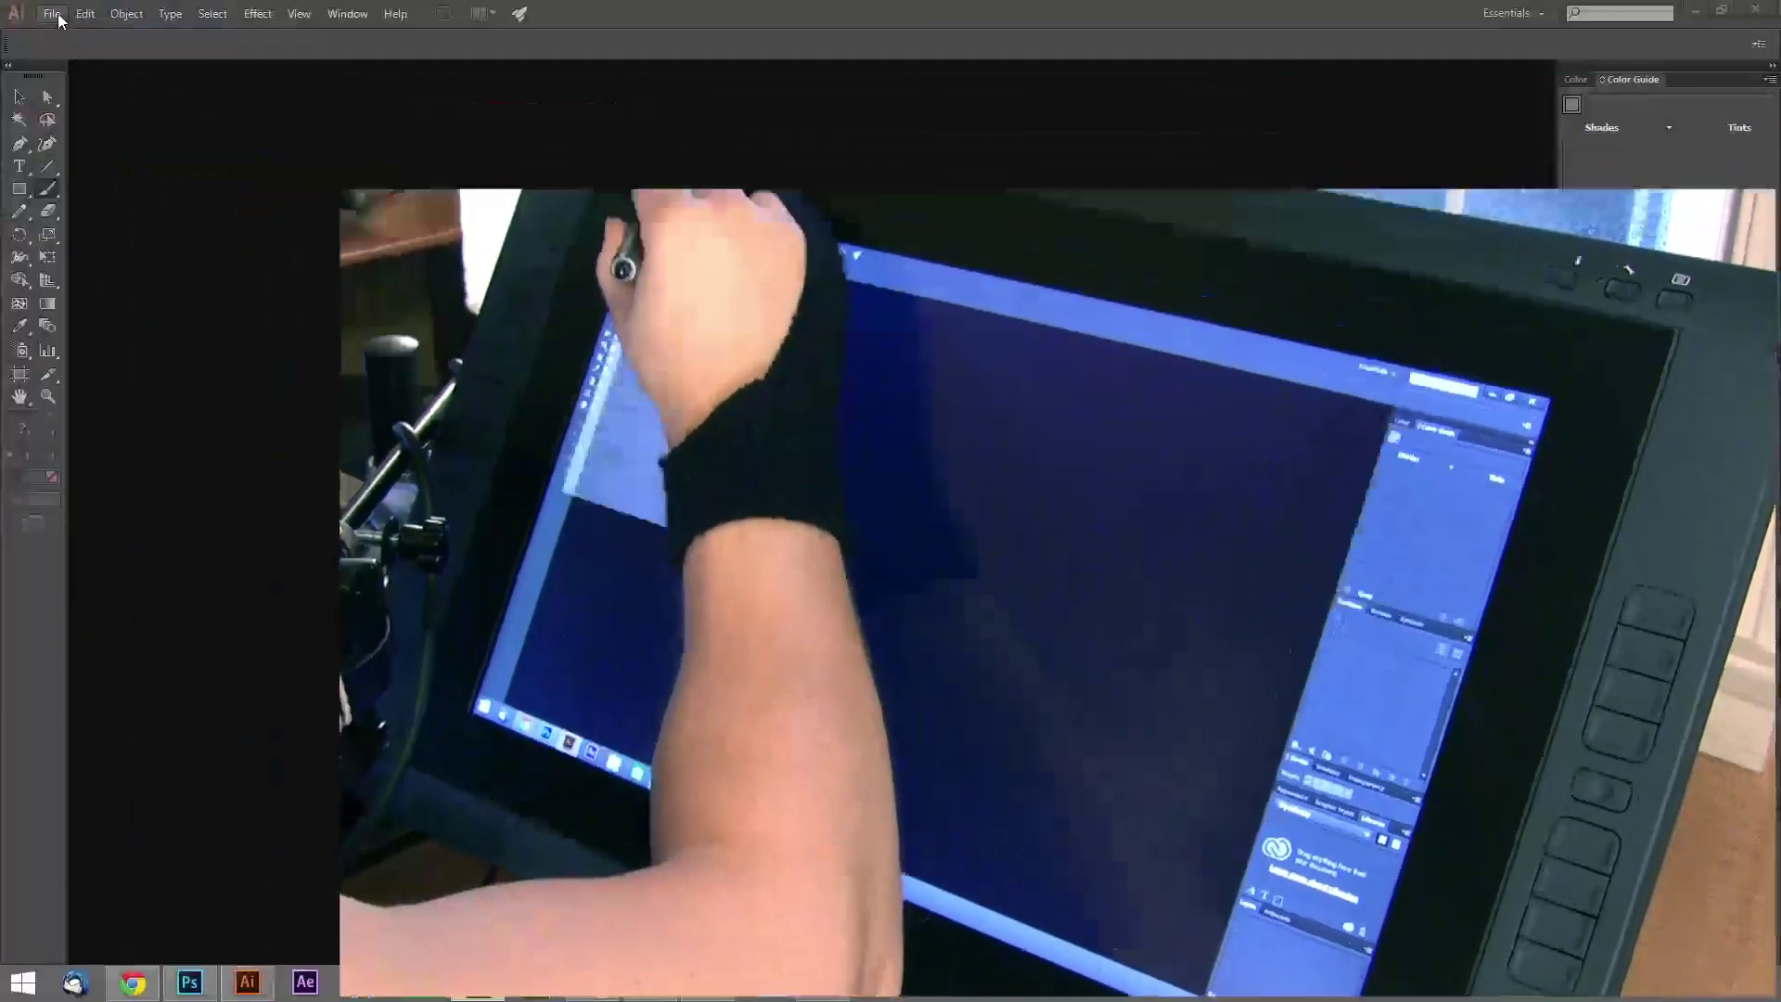
Create a new RGB document with one 1000 × 750 pt artboard.
click(52, 12)
click(377, 239)
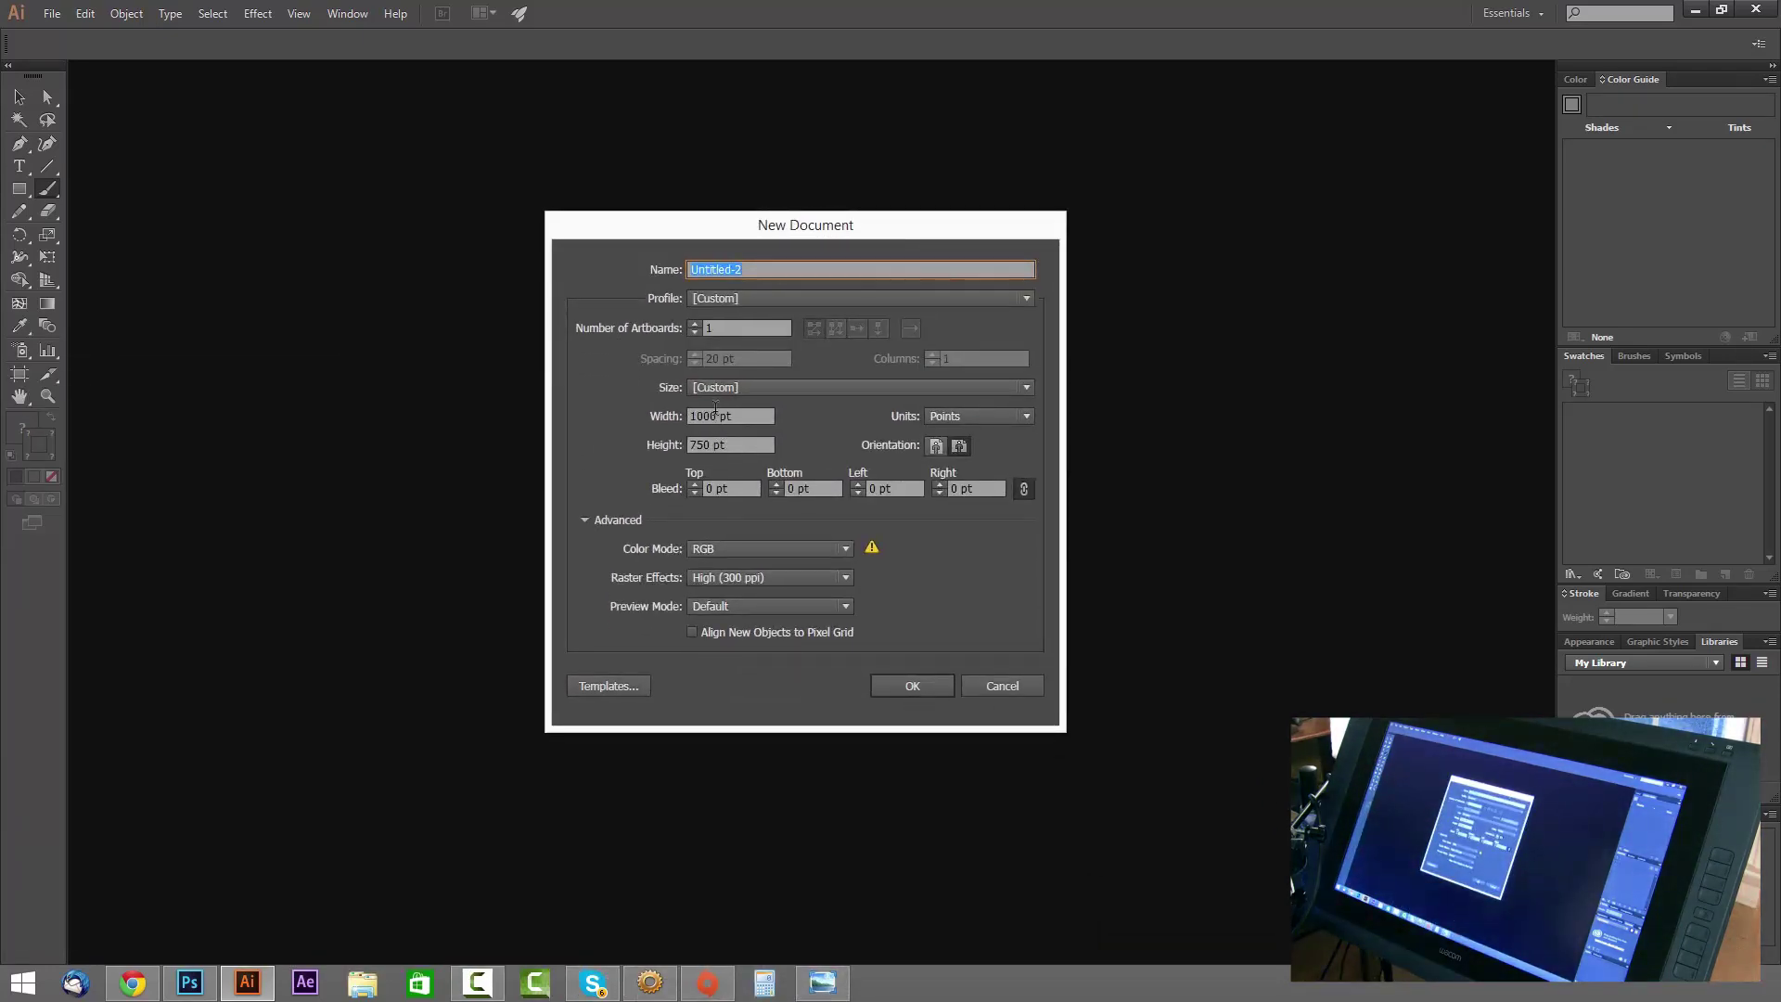
click(715, 411)
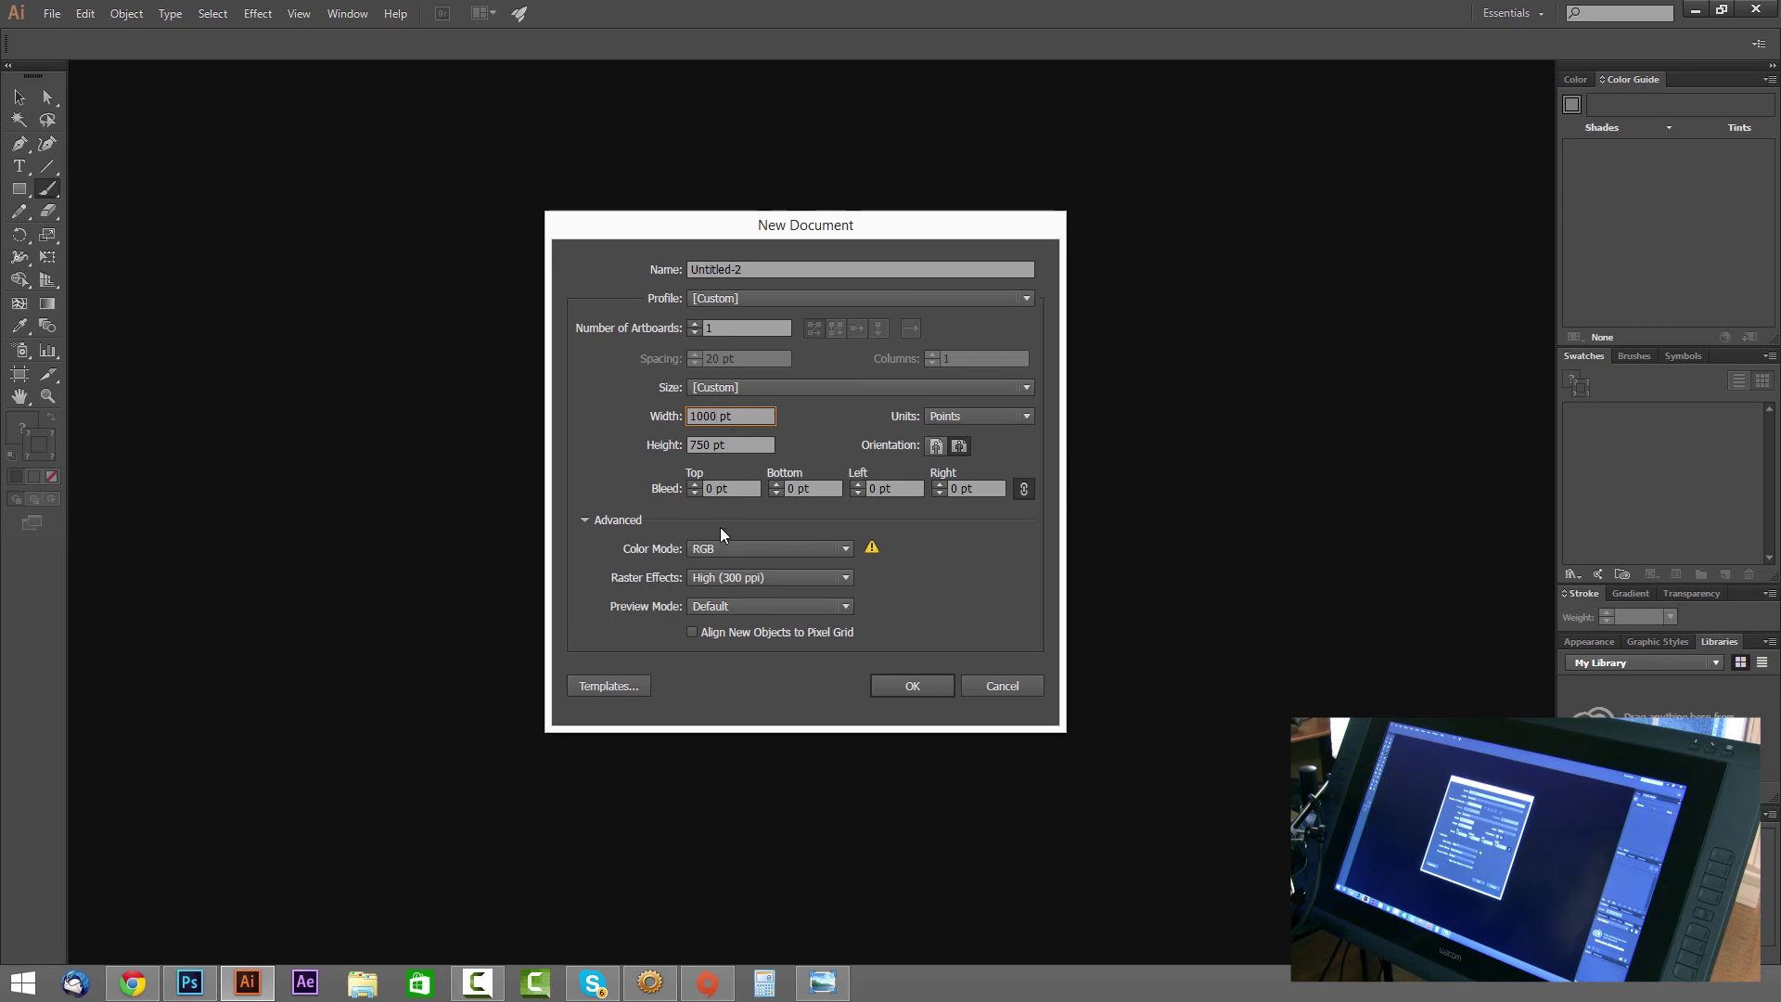
click(906, 686)
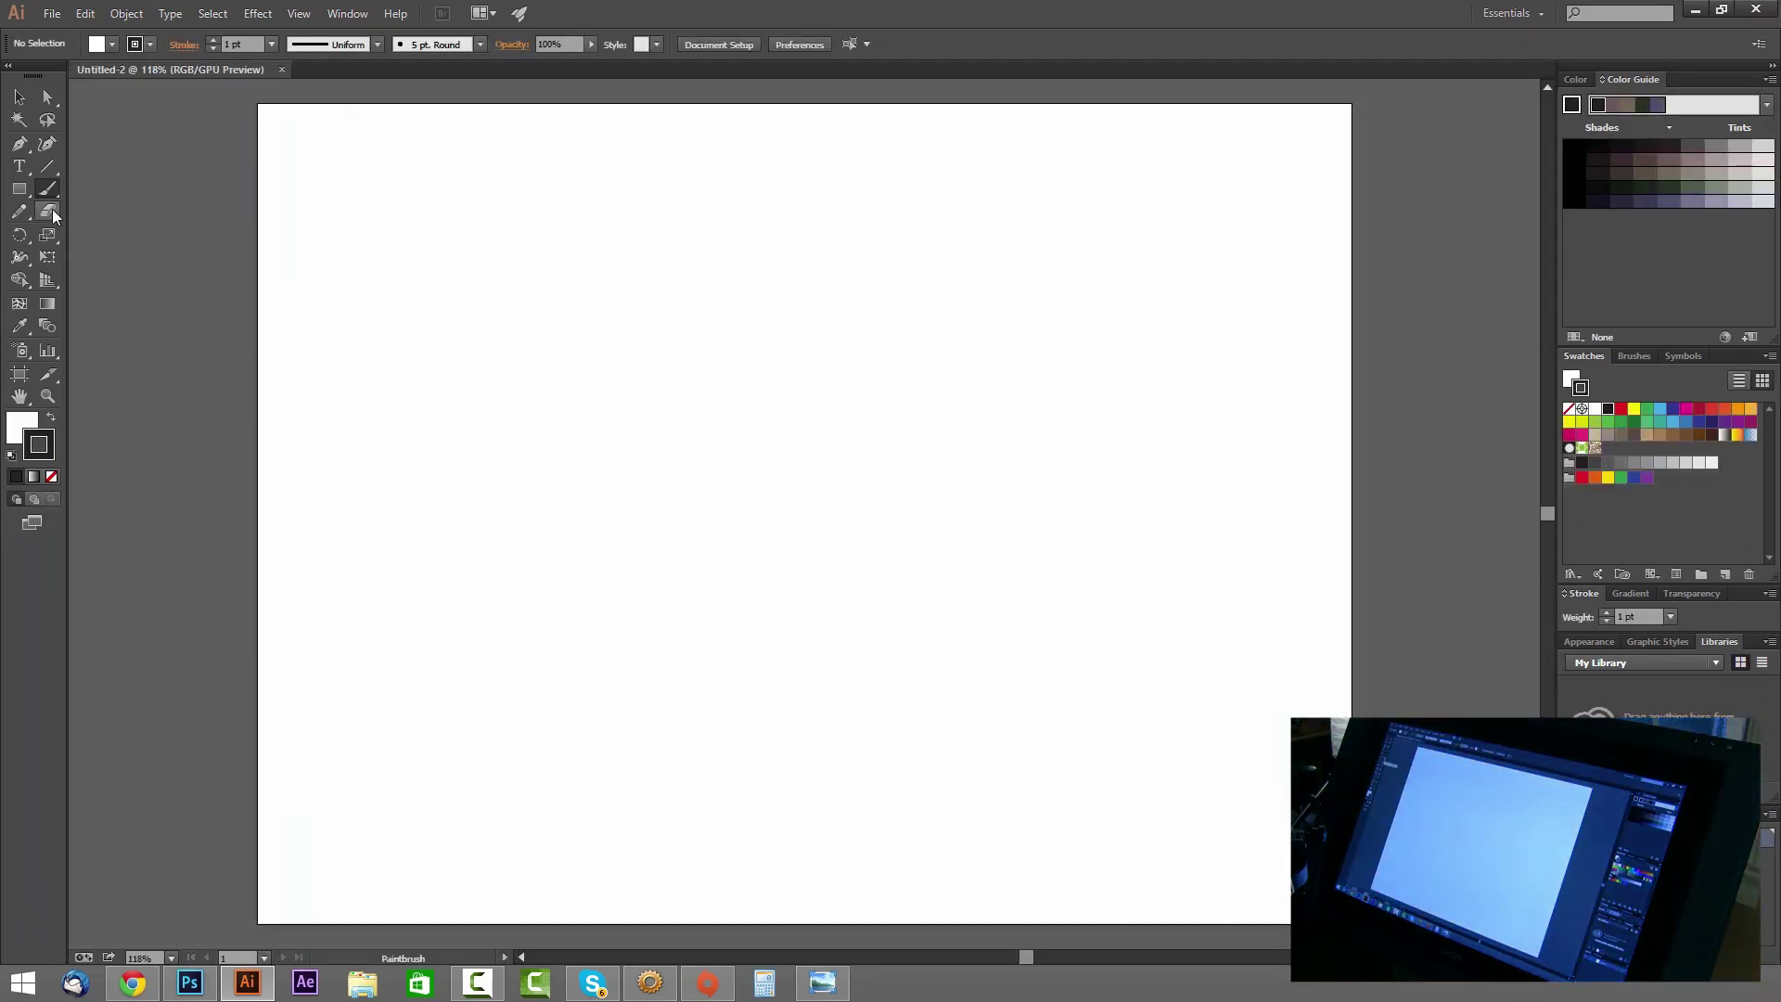
Draw a rectangle over the full 1000 × 750 pt artboard, fill it RGB 0,0,0, then deselect.
key(m)
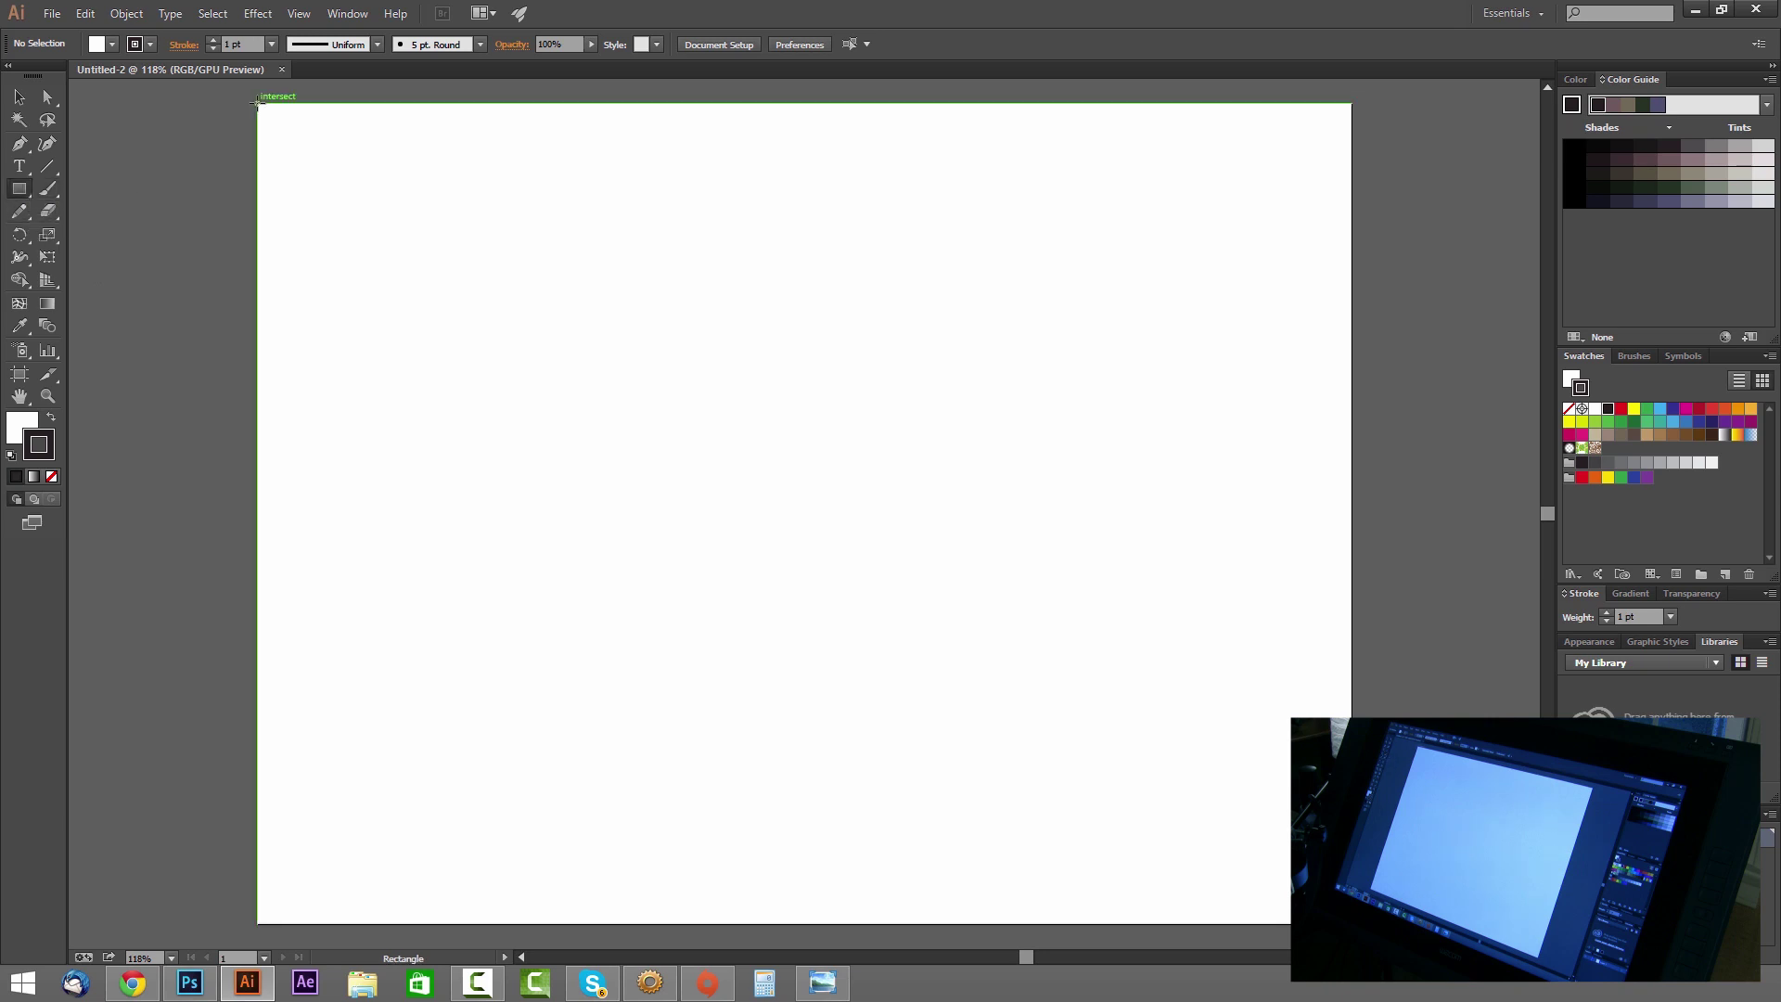
drag(266, 110, 1285, 924)
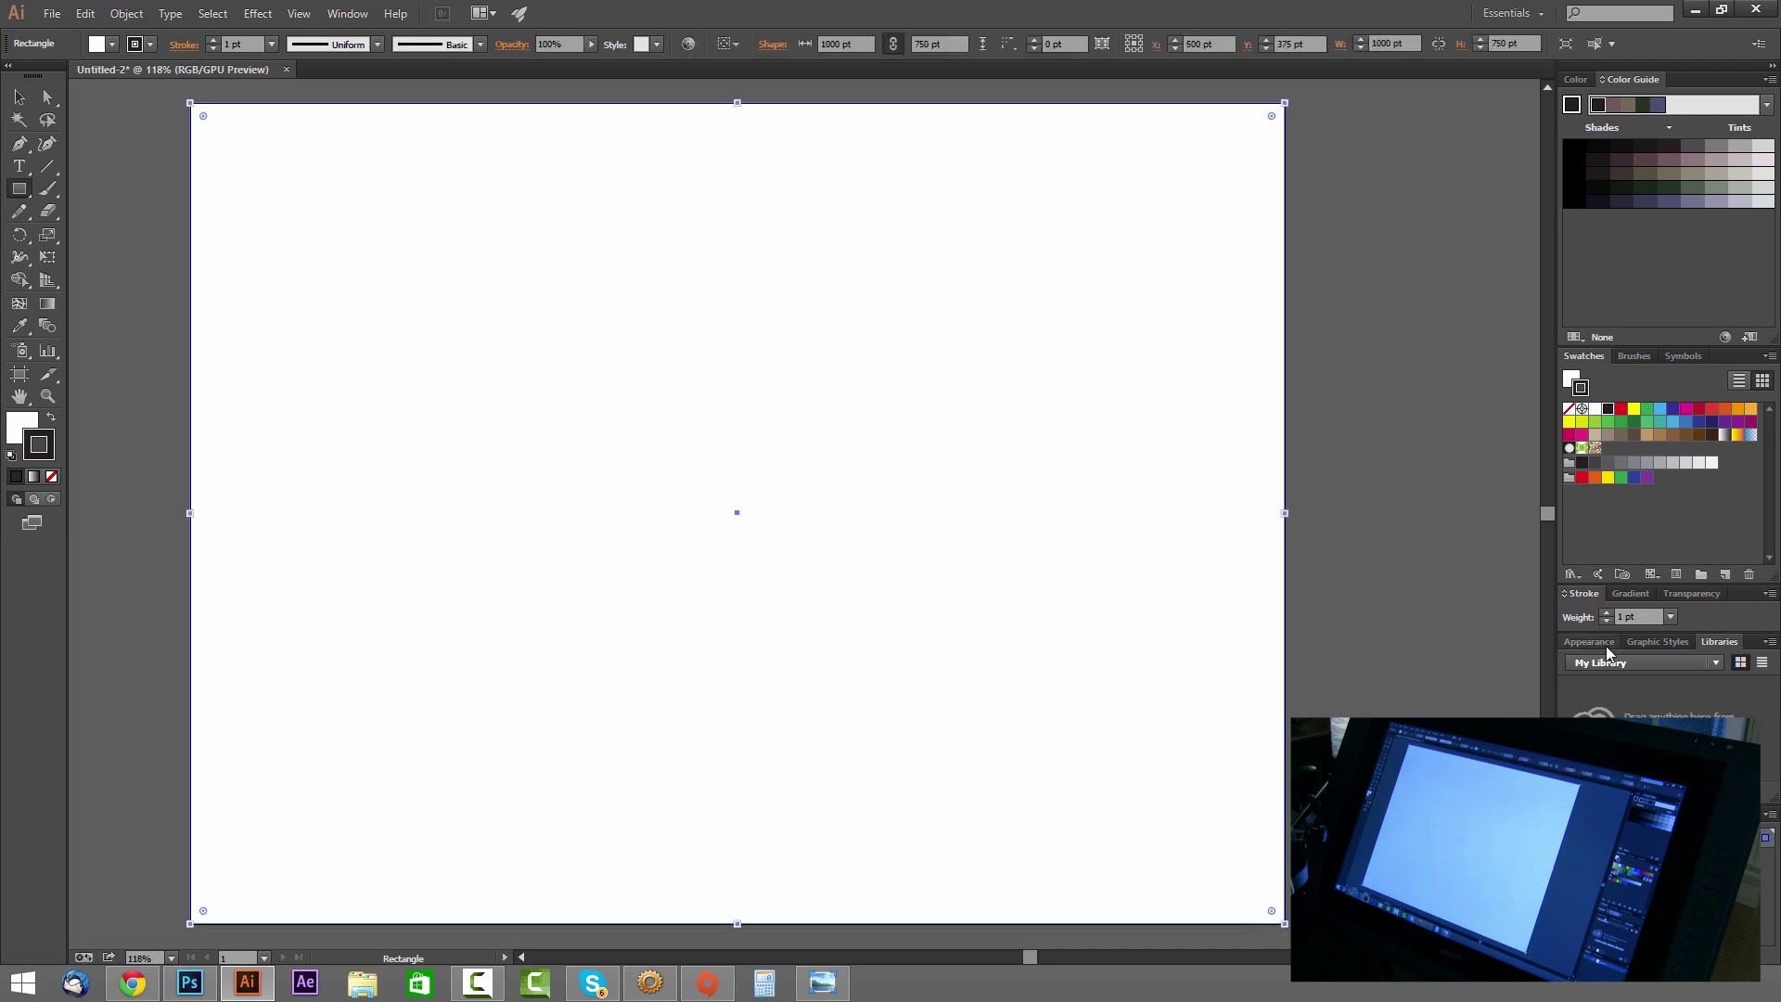
click(1574, 376)
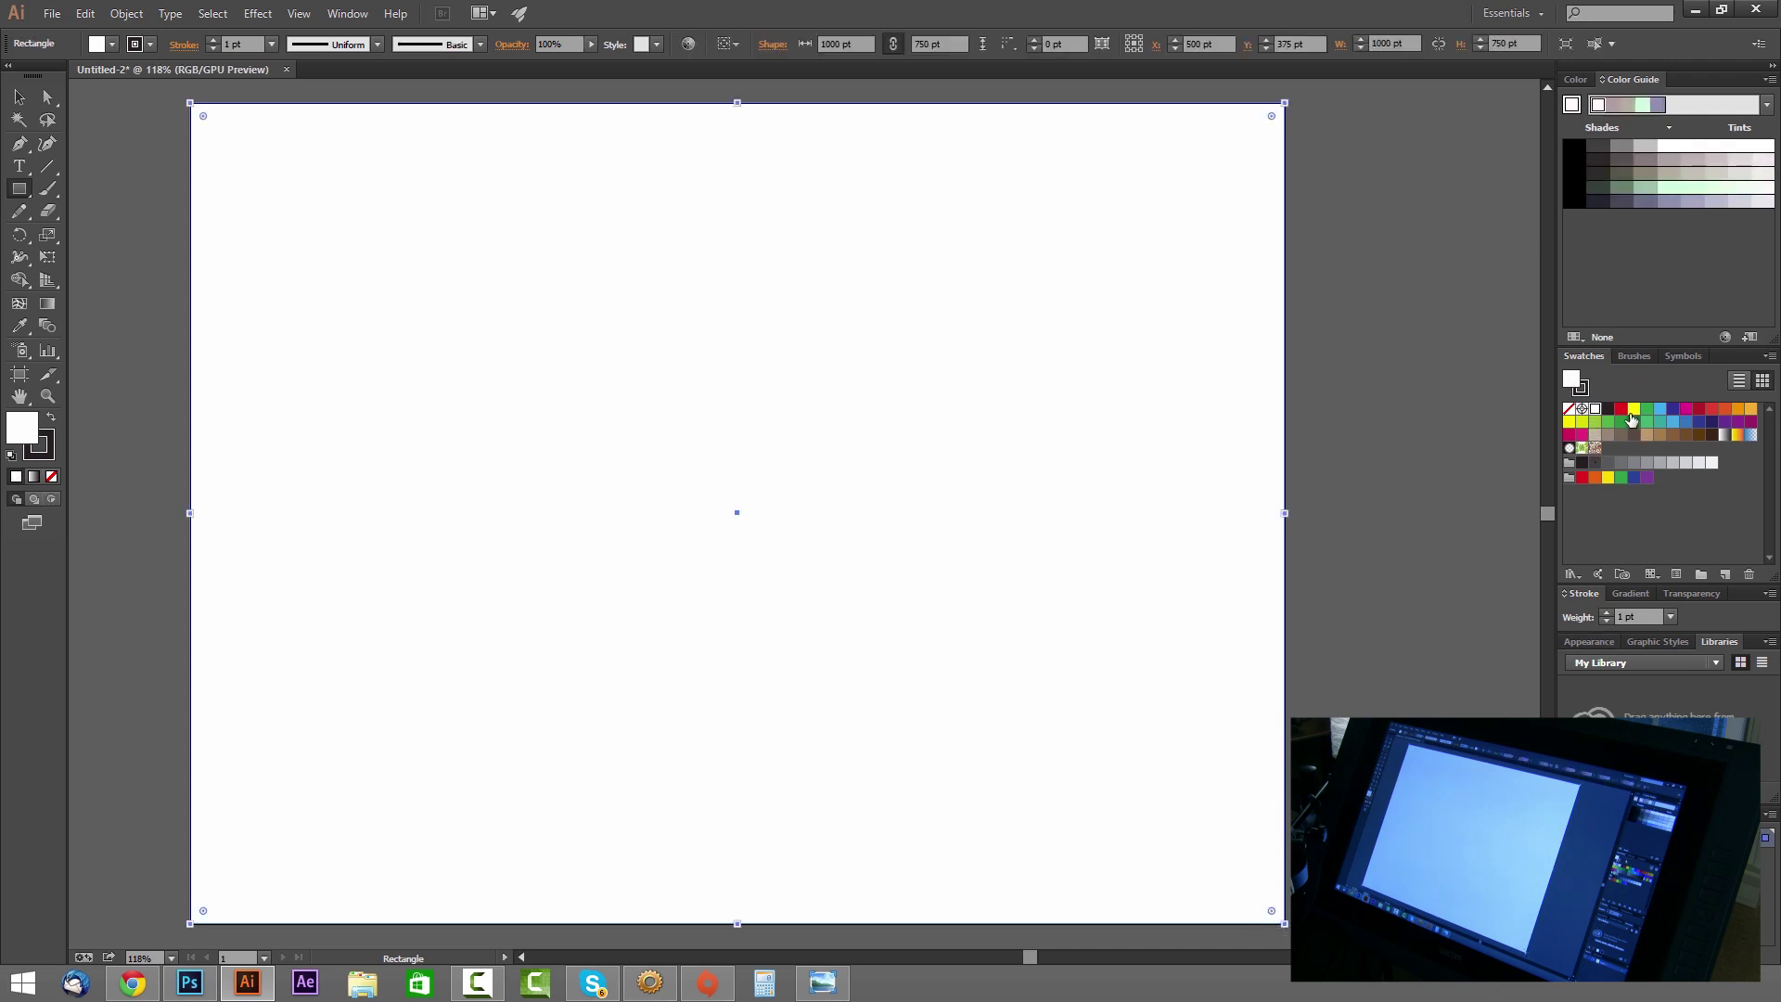
click(1577, 79)
click(1642, 336)
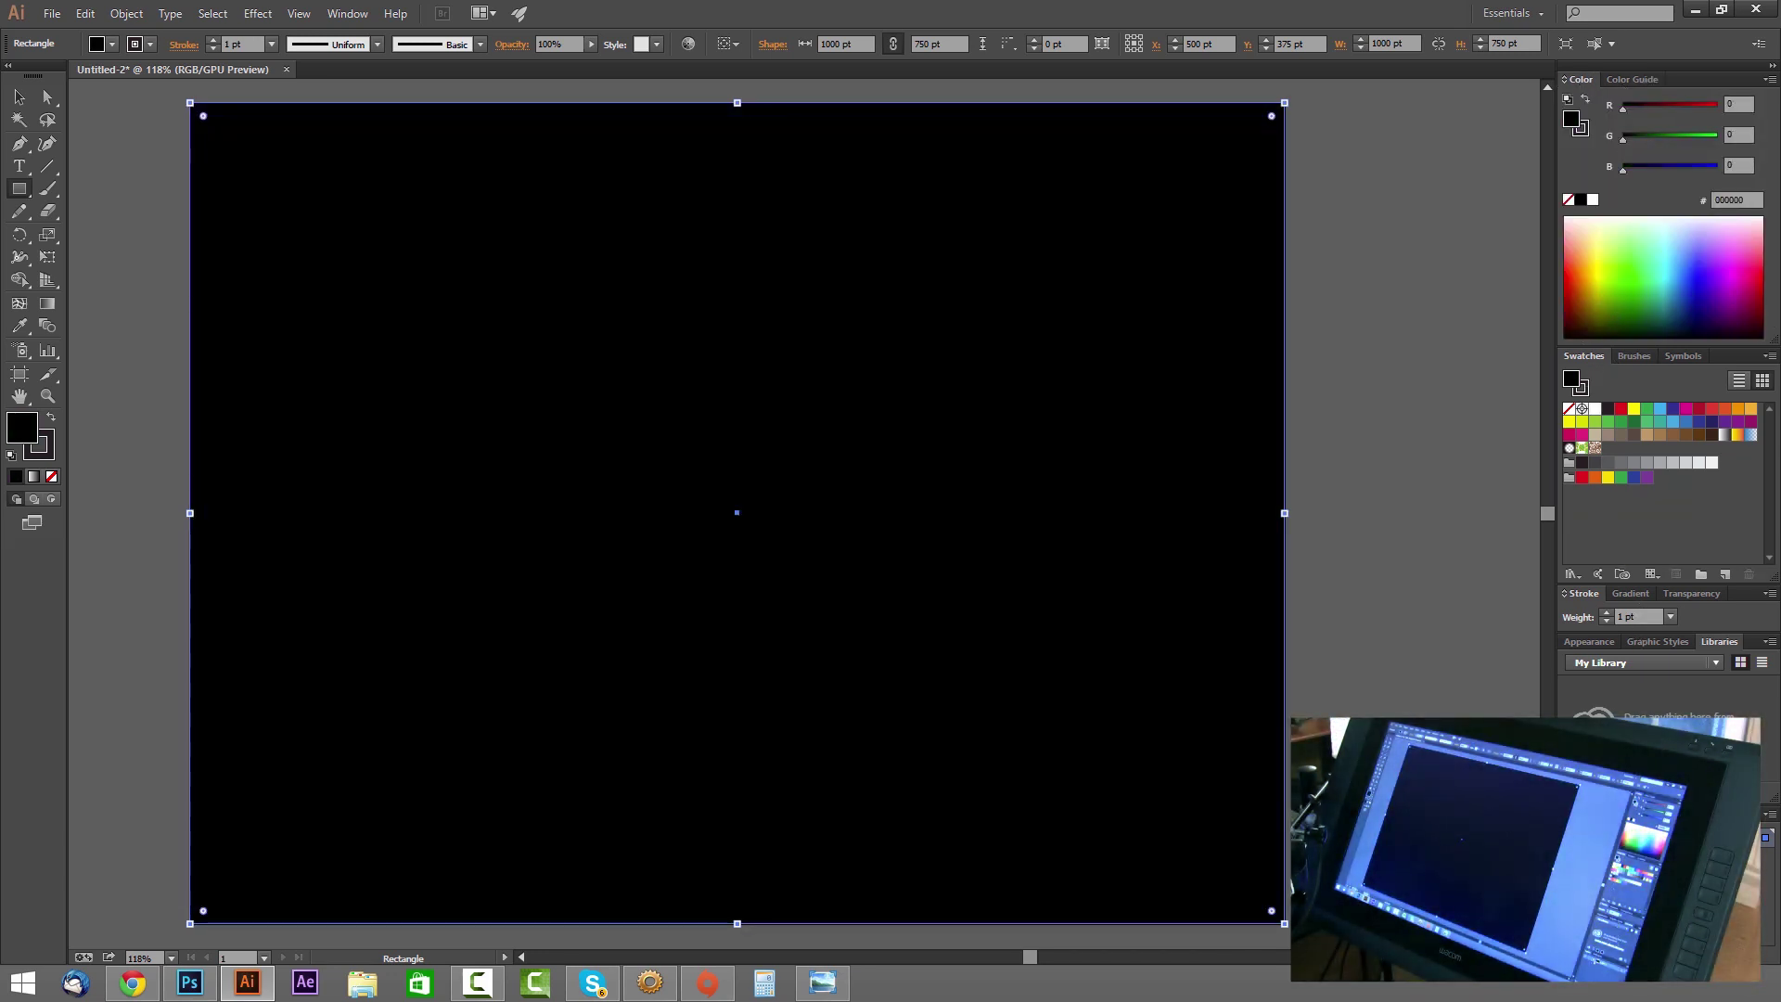
key(ctrl+shift+a)
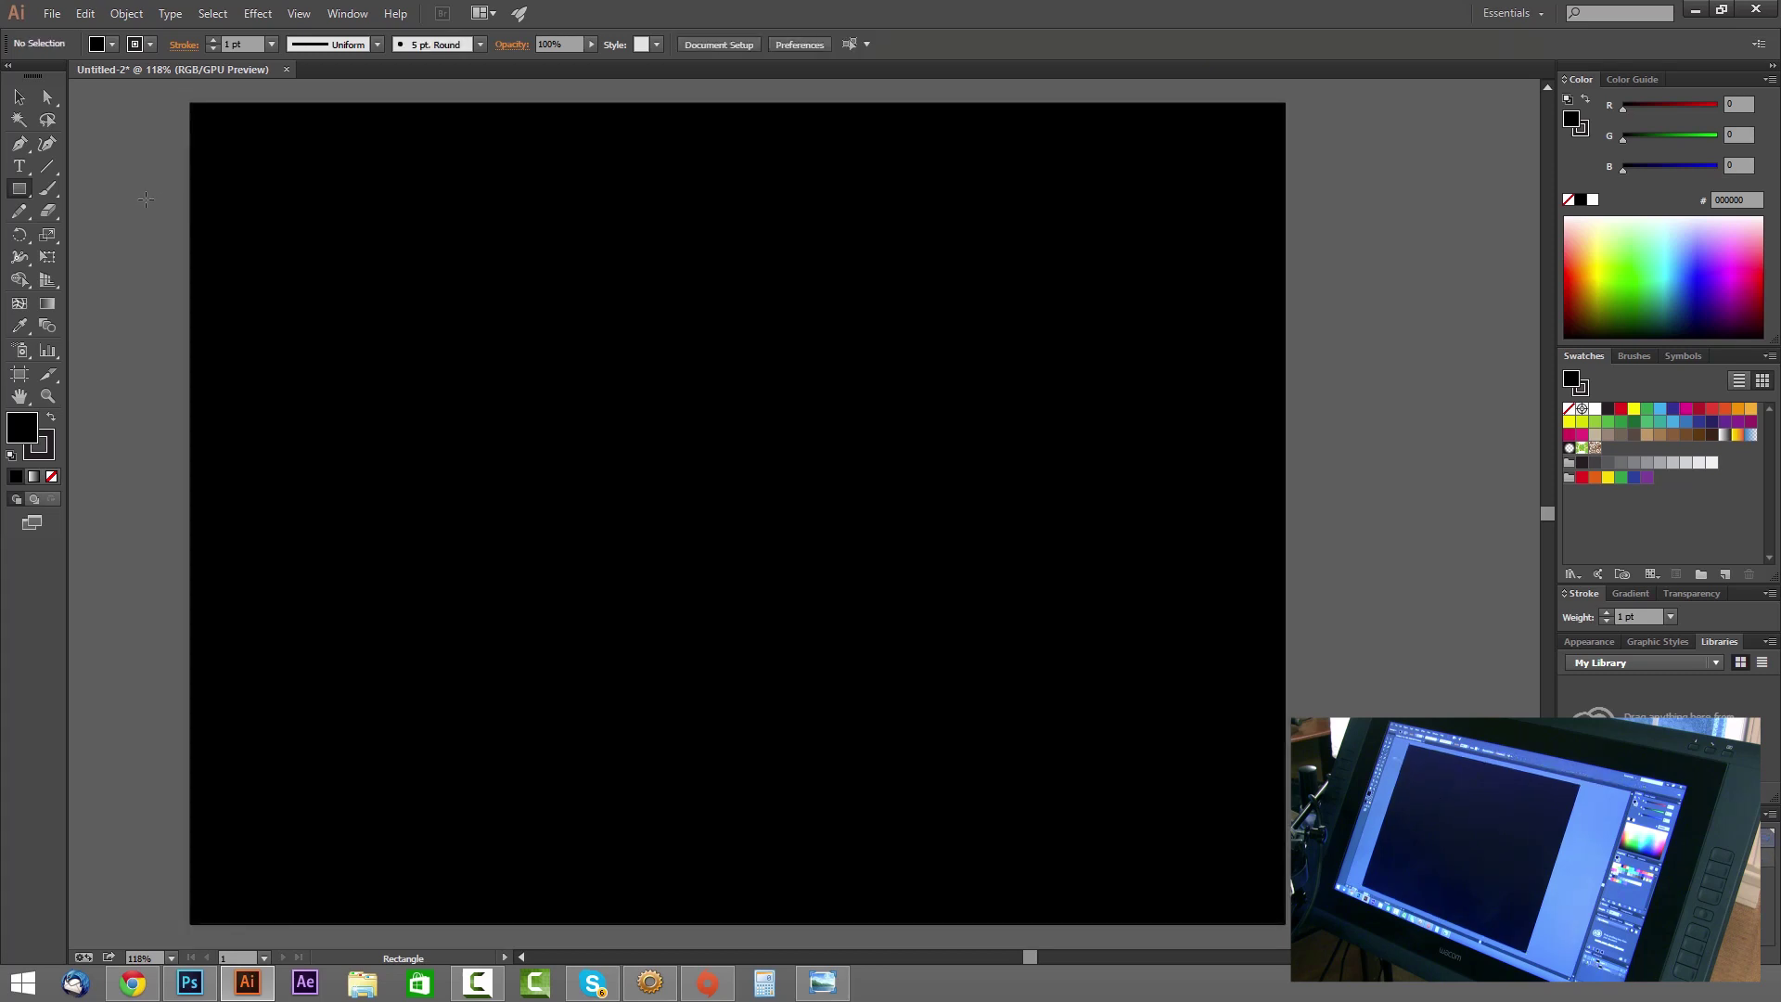
With the Paintbrush, set the 5 pt. Round brush to 40 pt, Pressure, 40 pt variation.
click(48, 188)
click(1643, 359)
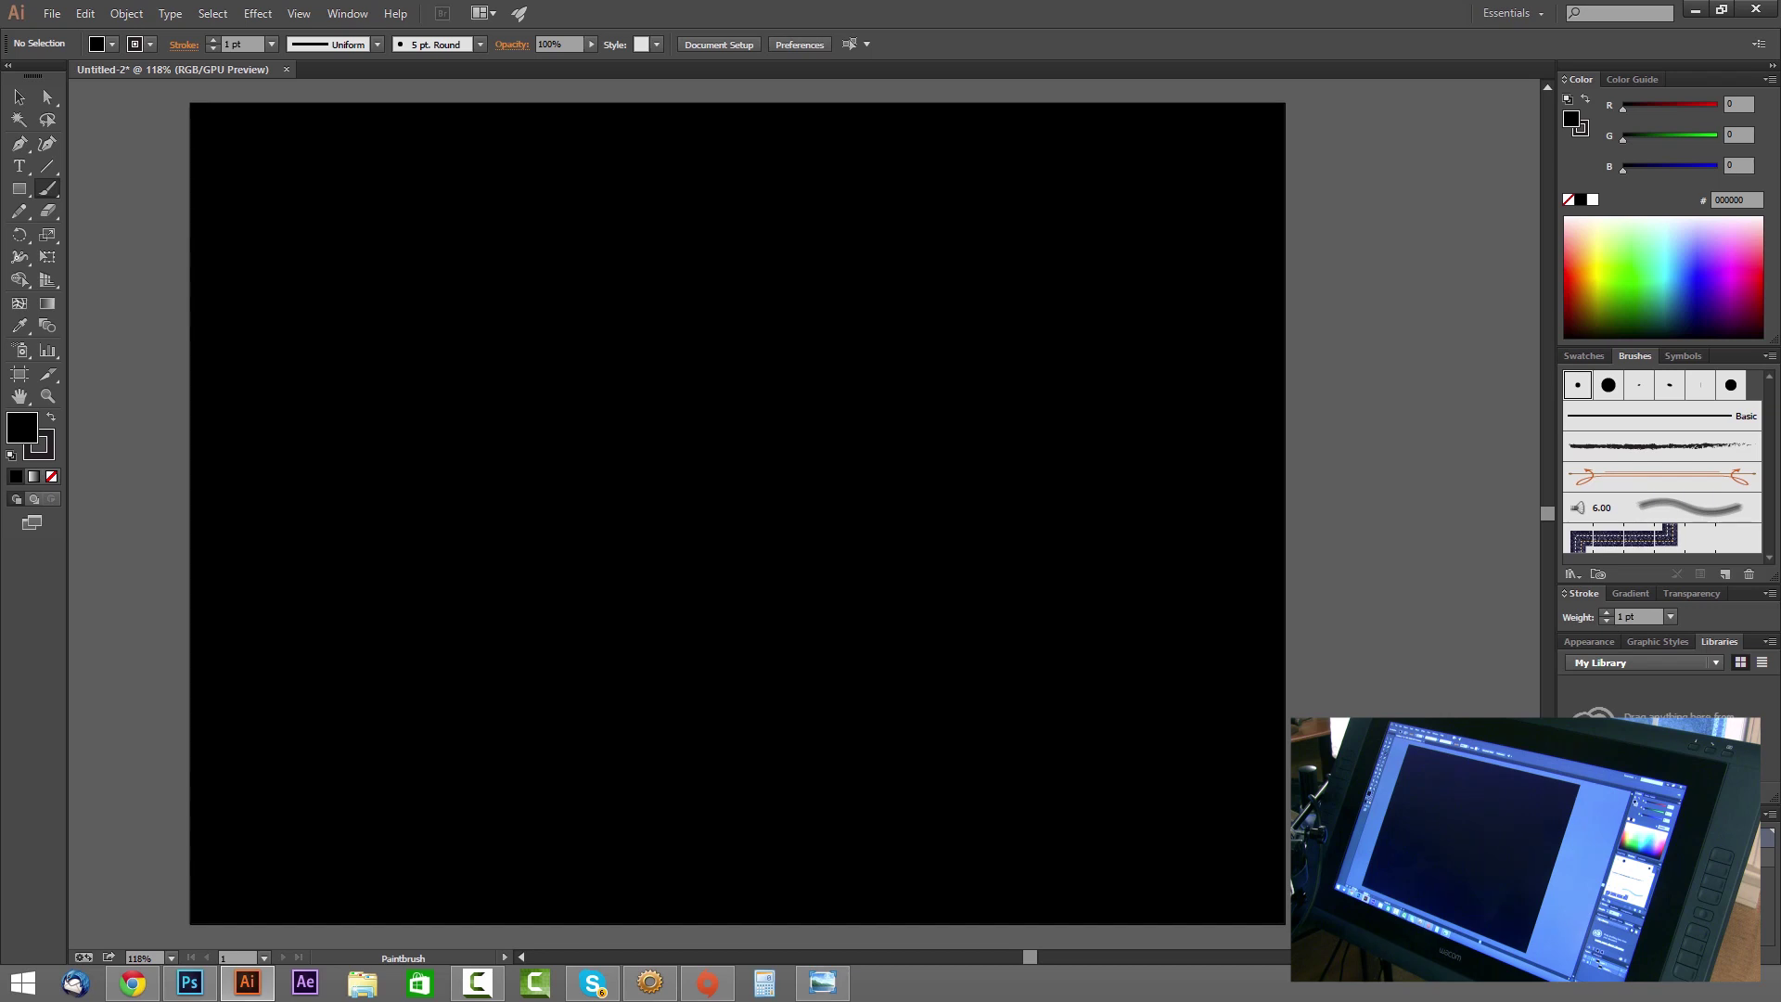
double_click(1577, 385)
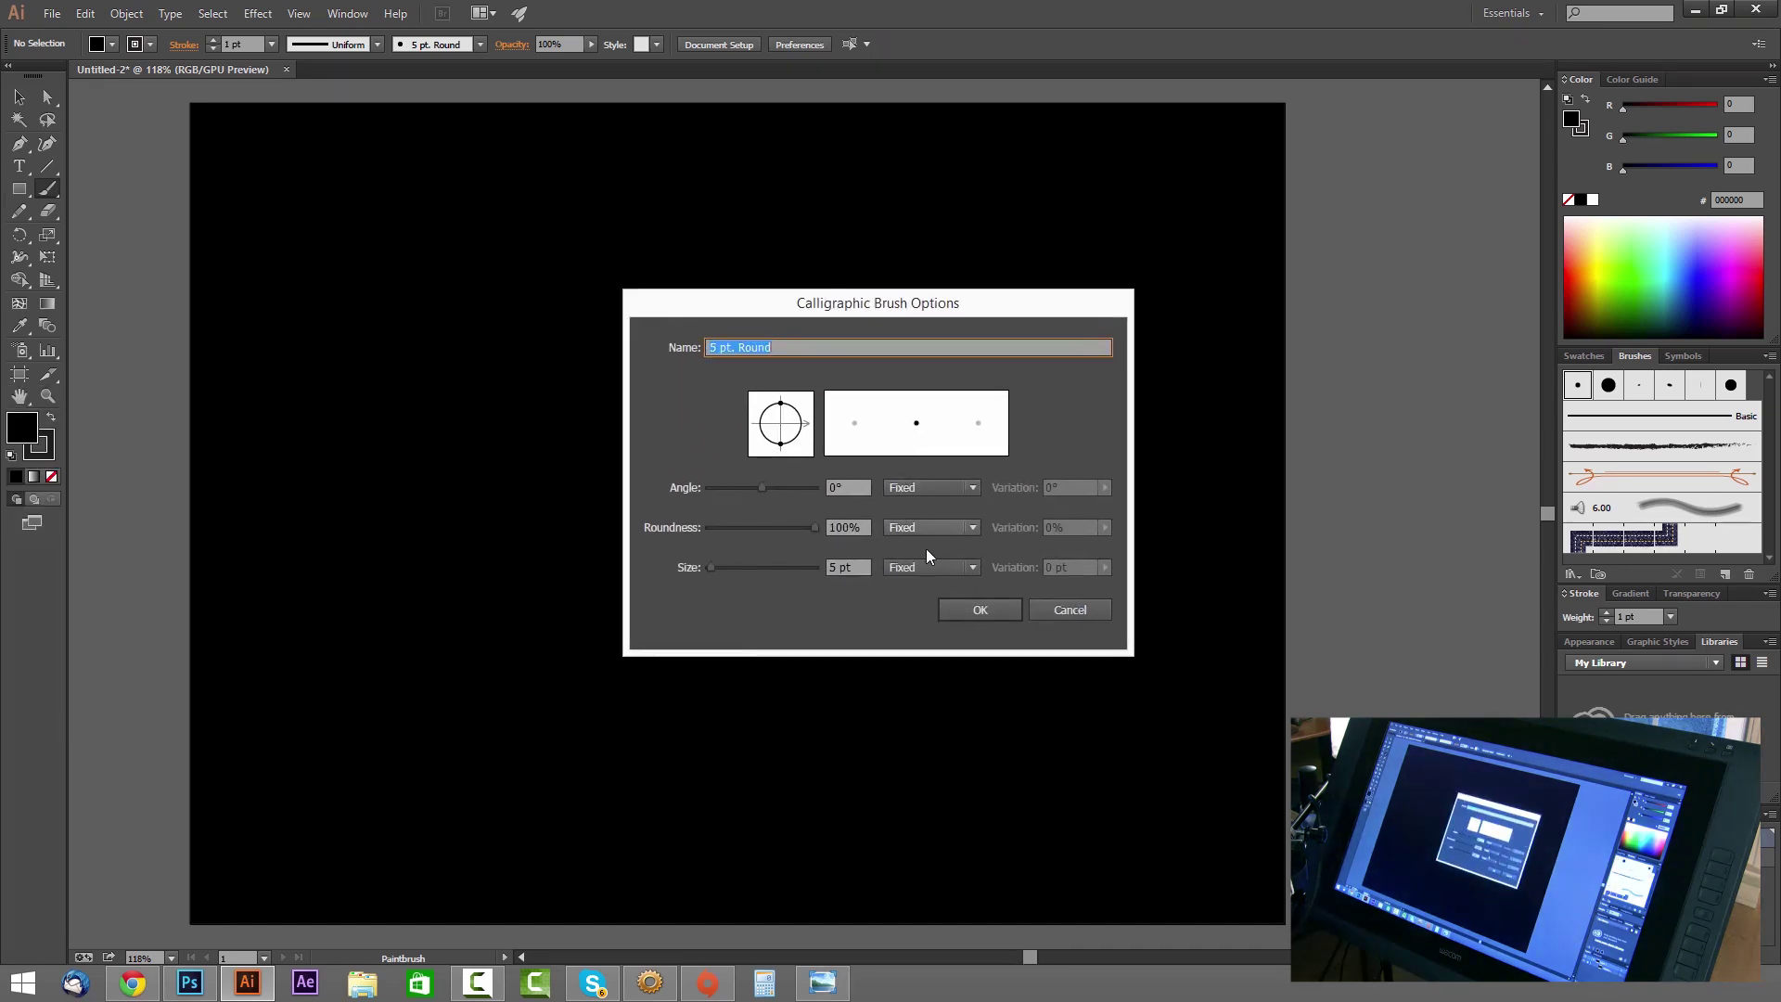
click(941, 567)
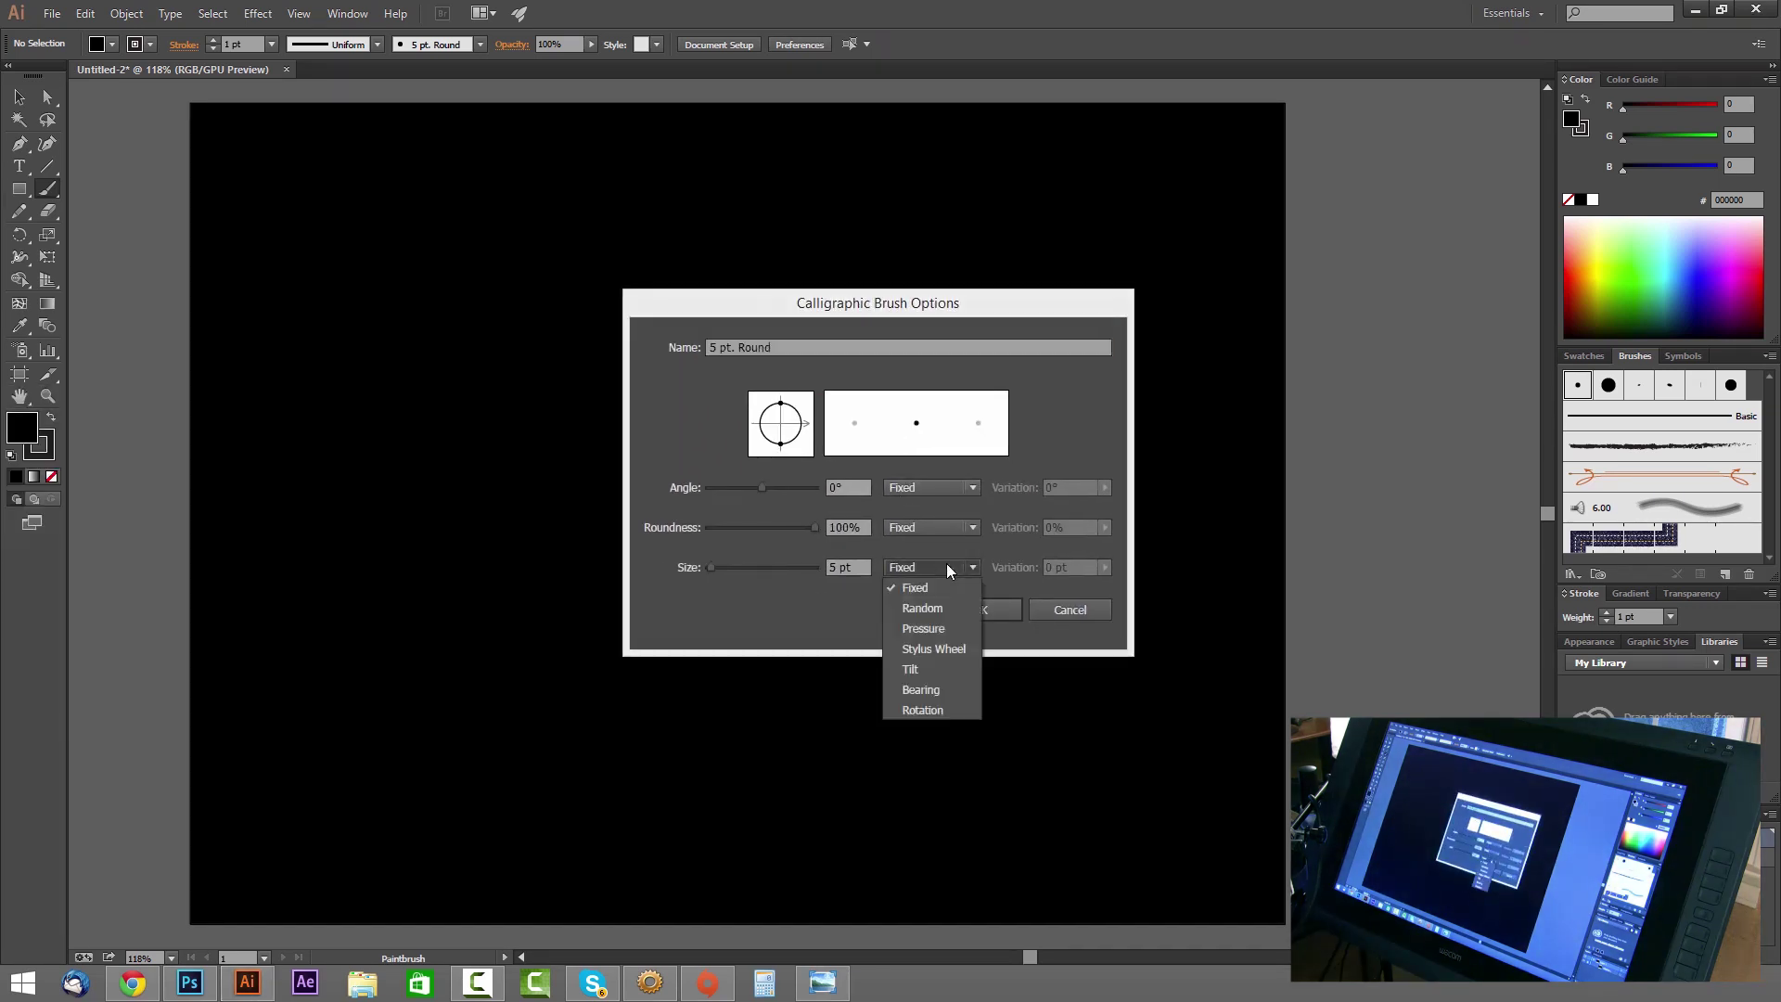
click(923, 628)
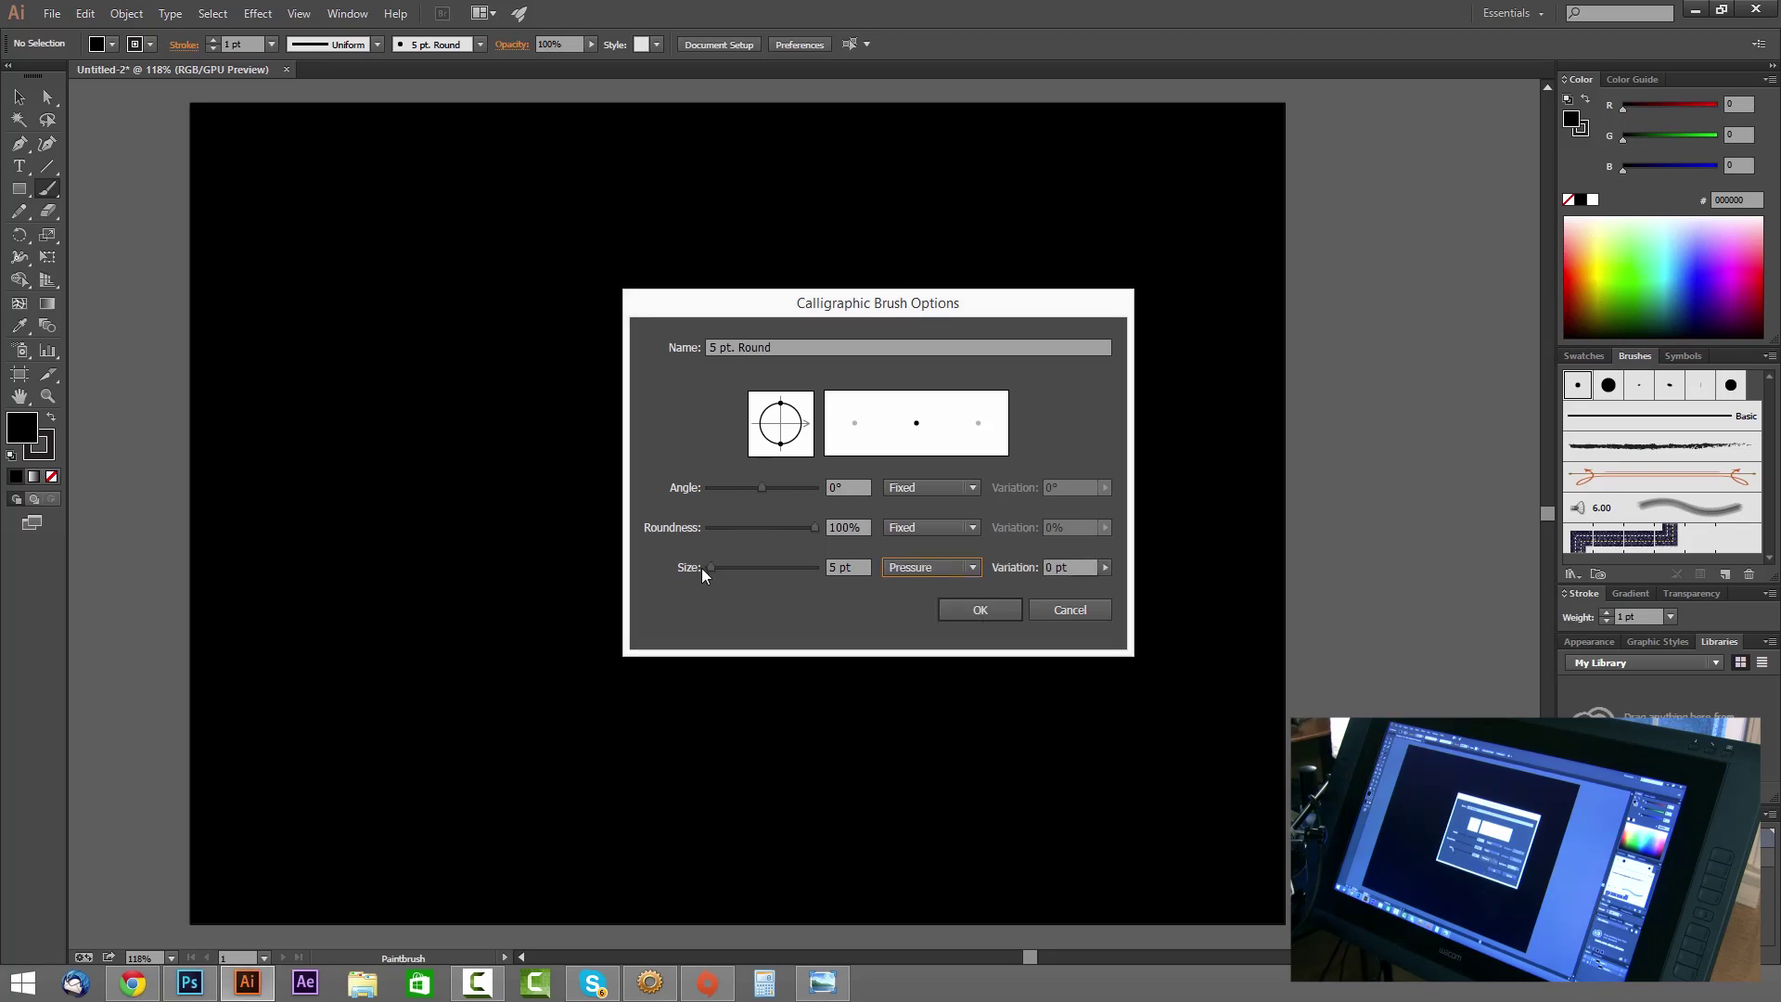
drag(834, 563, 812, 568)
text(0)
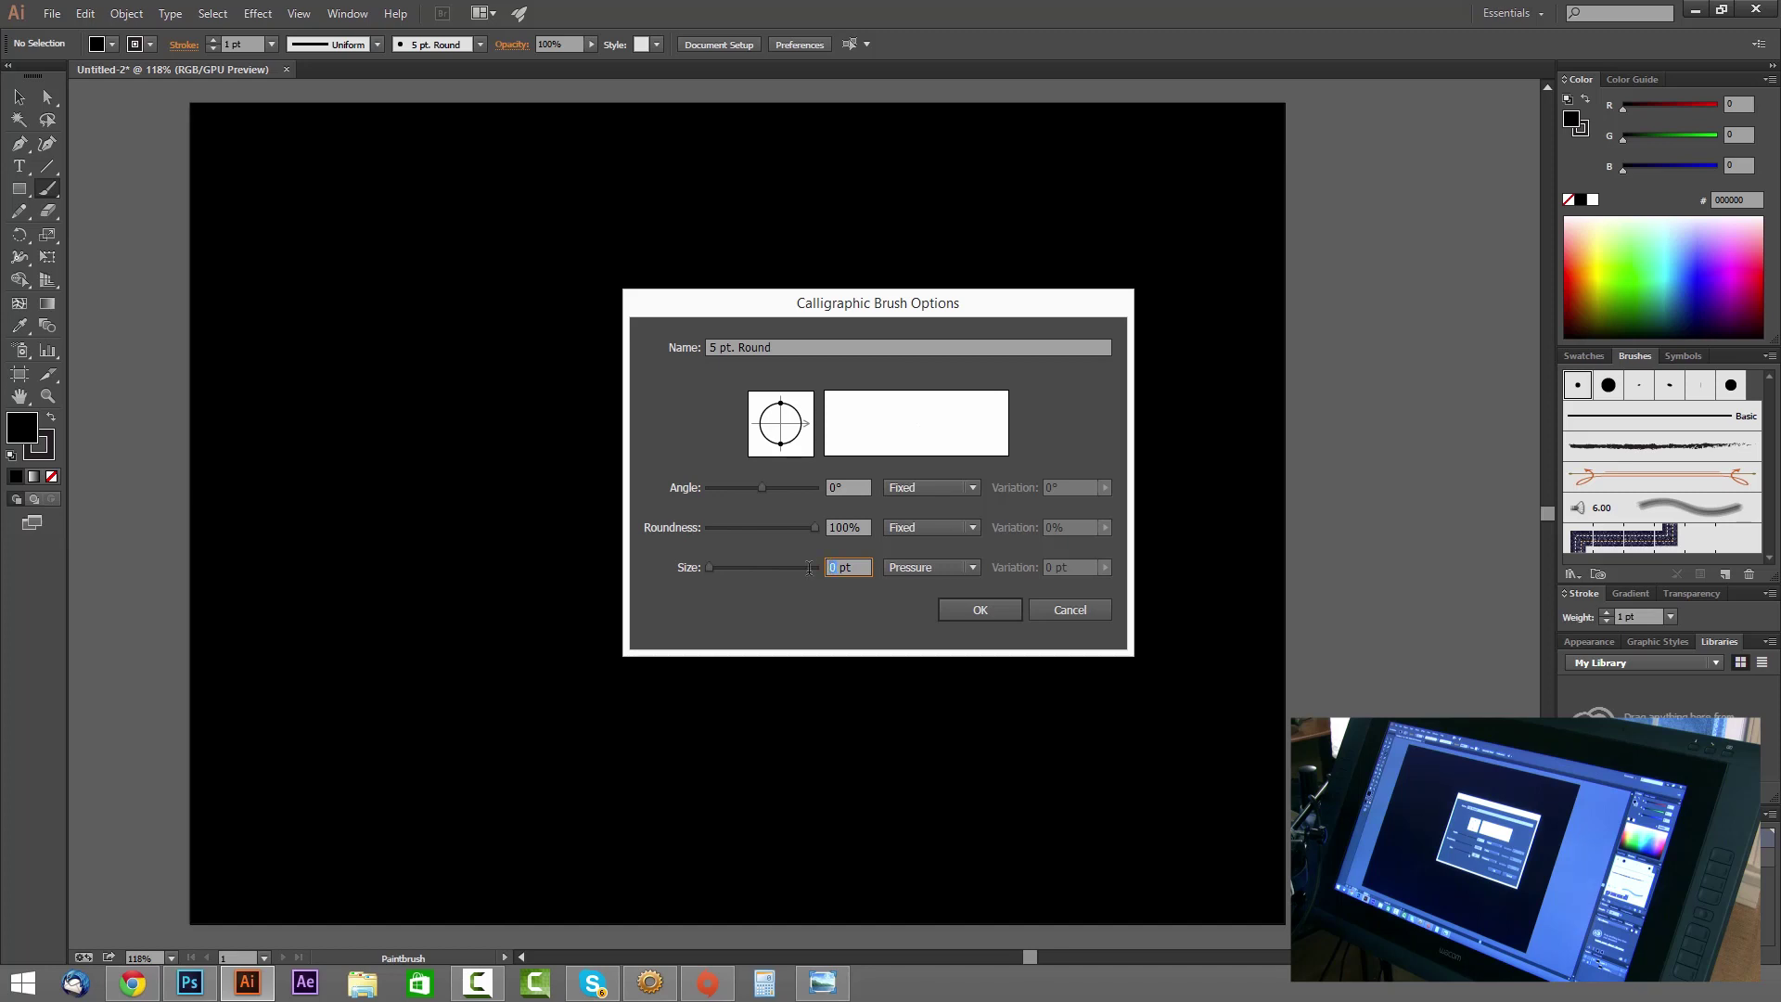
text(40)
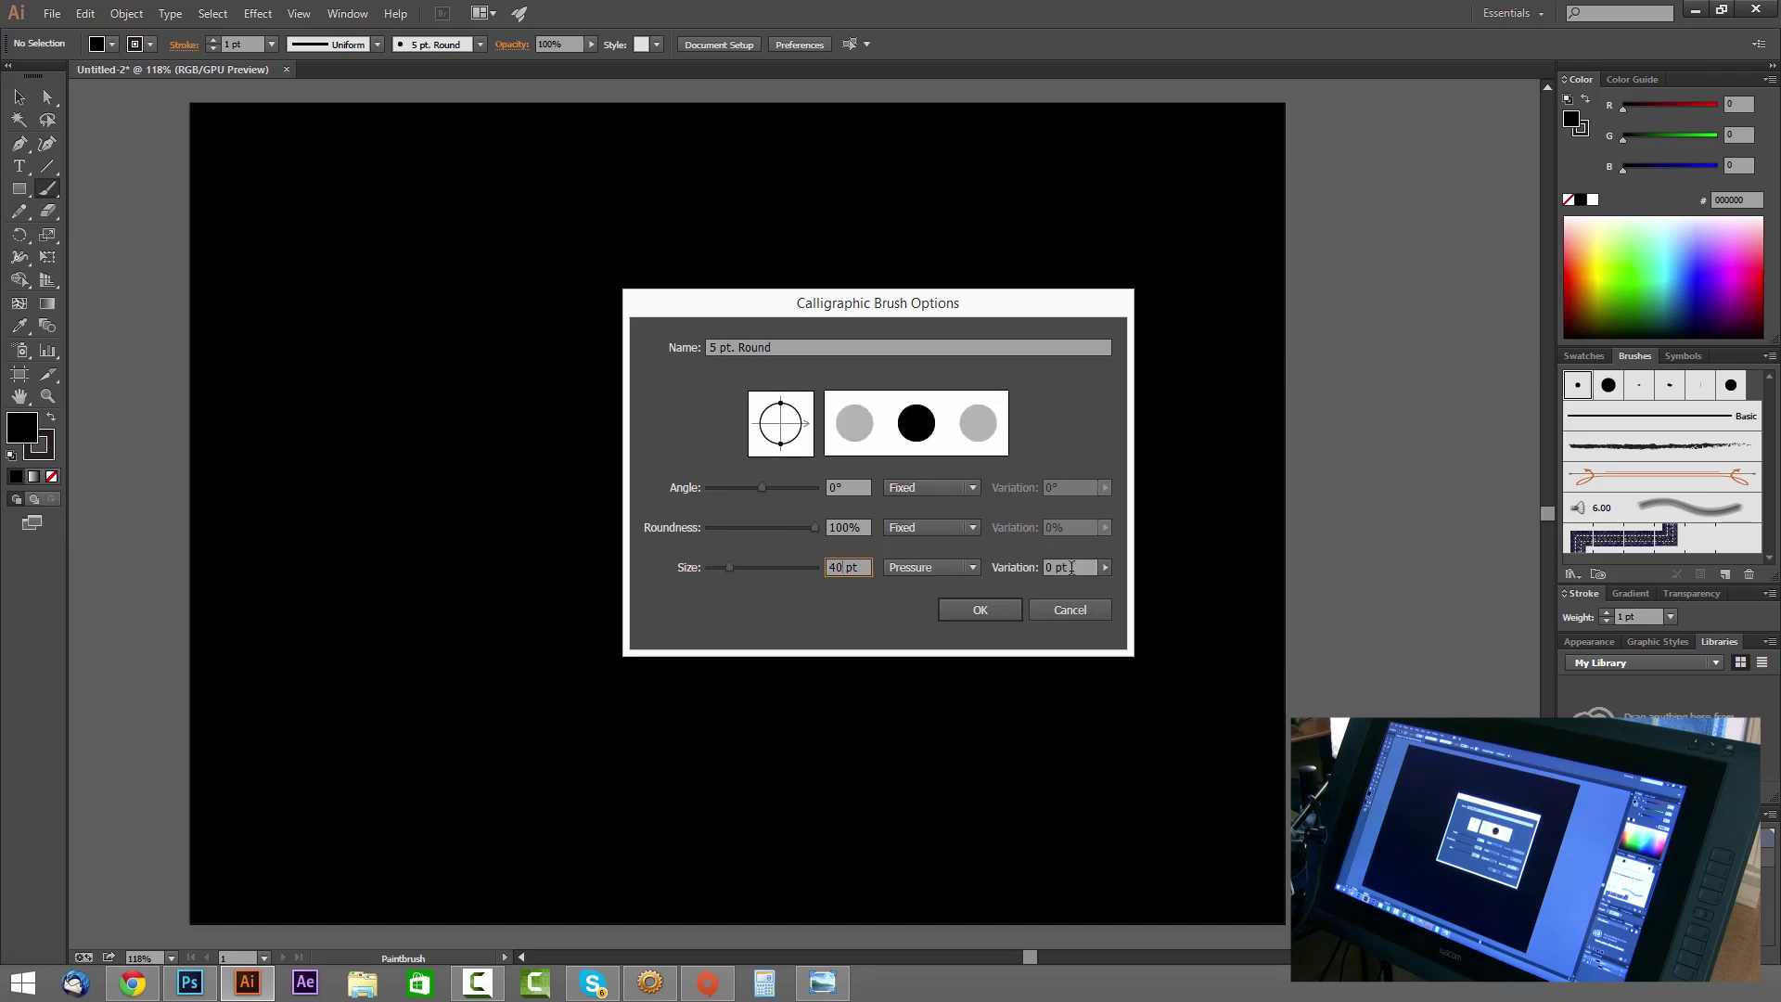
click(1105, 567)
drag(1099, 585, 1107, 584)
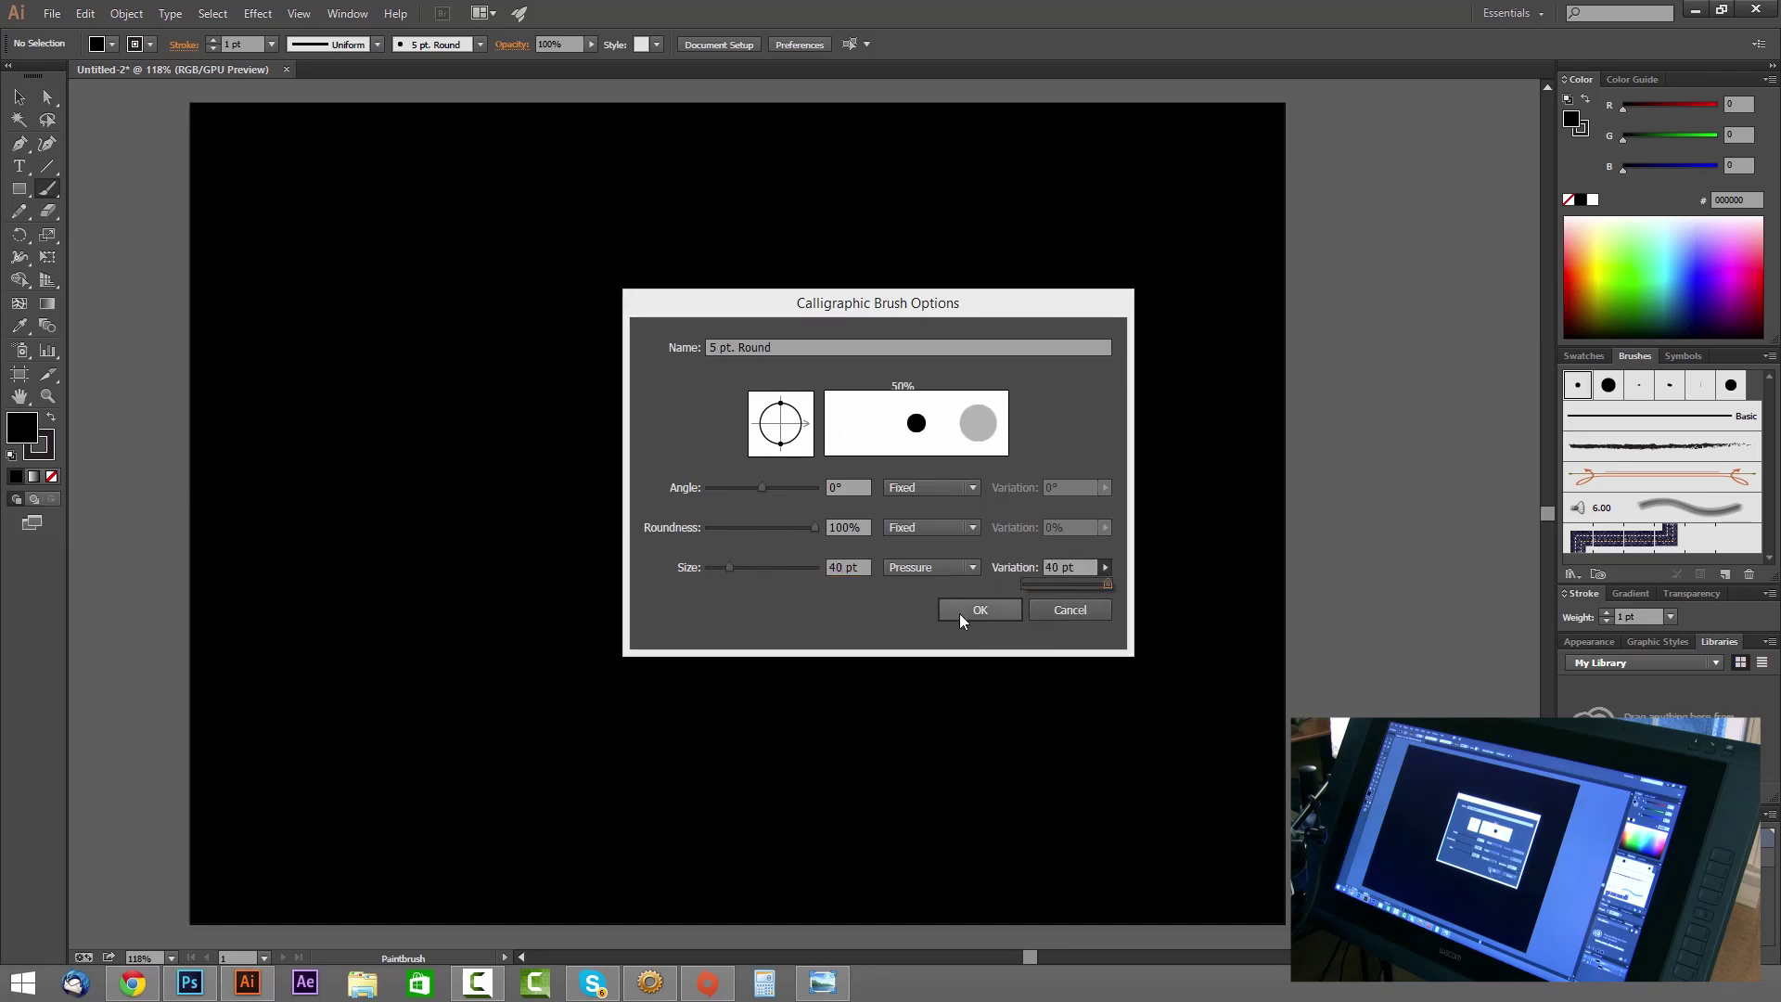
click(954, 609)
click(967, 609)
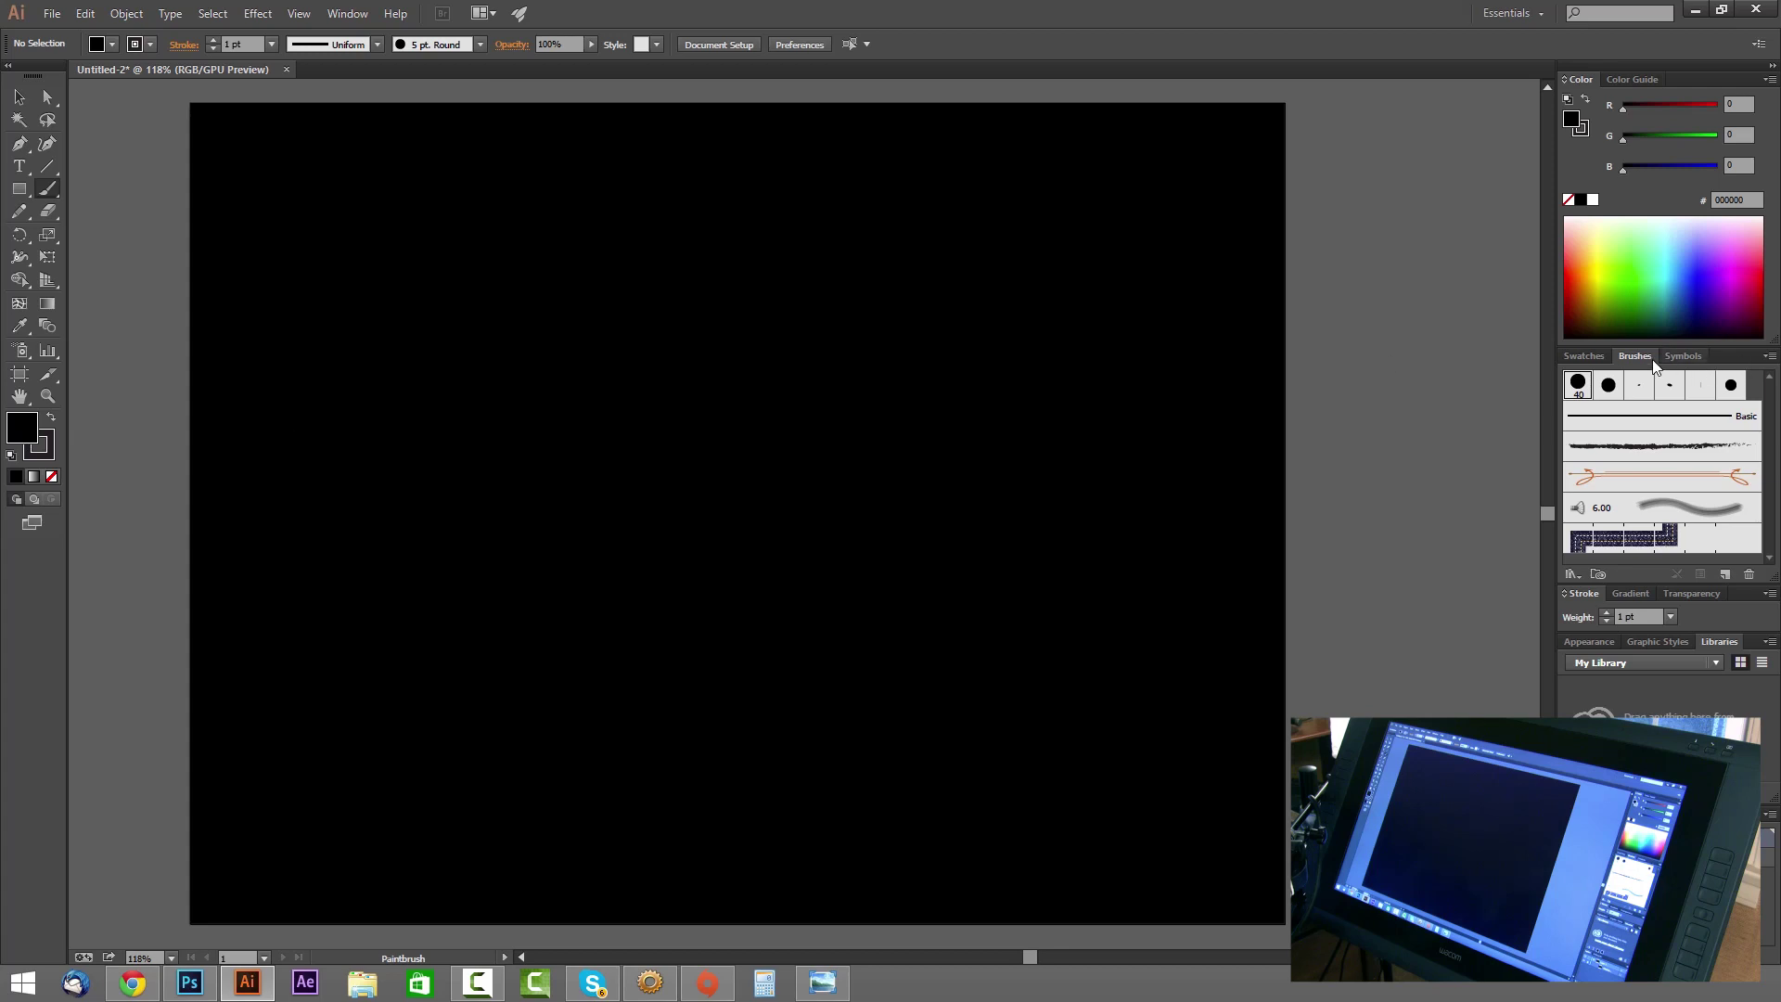
Set a white stroke with fill None, then paint and undo a test arch stroke.
click(1584, 355)
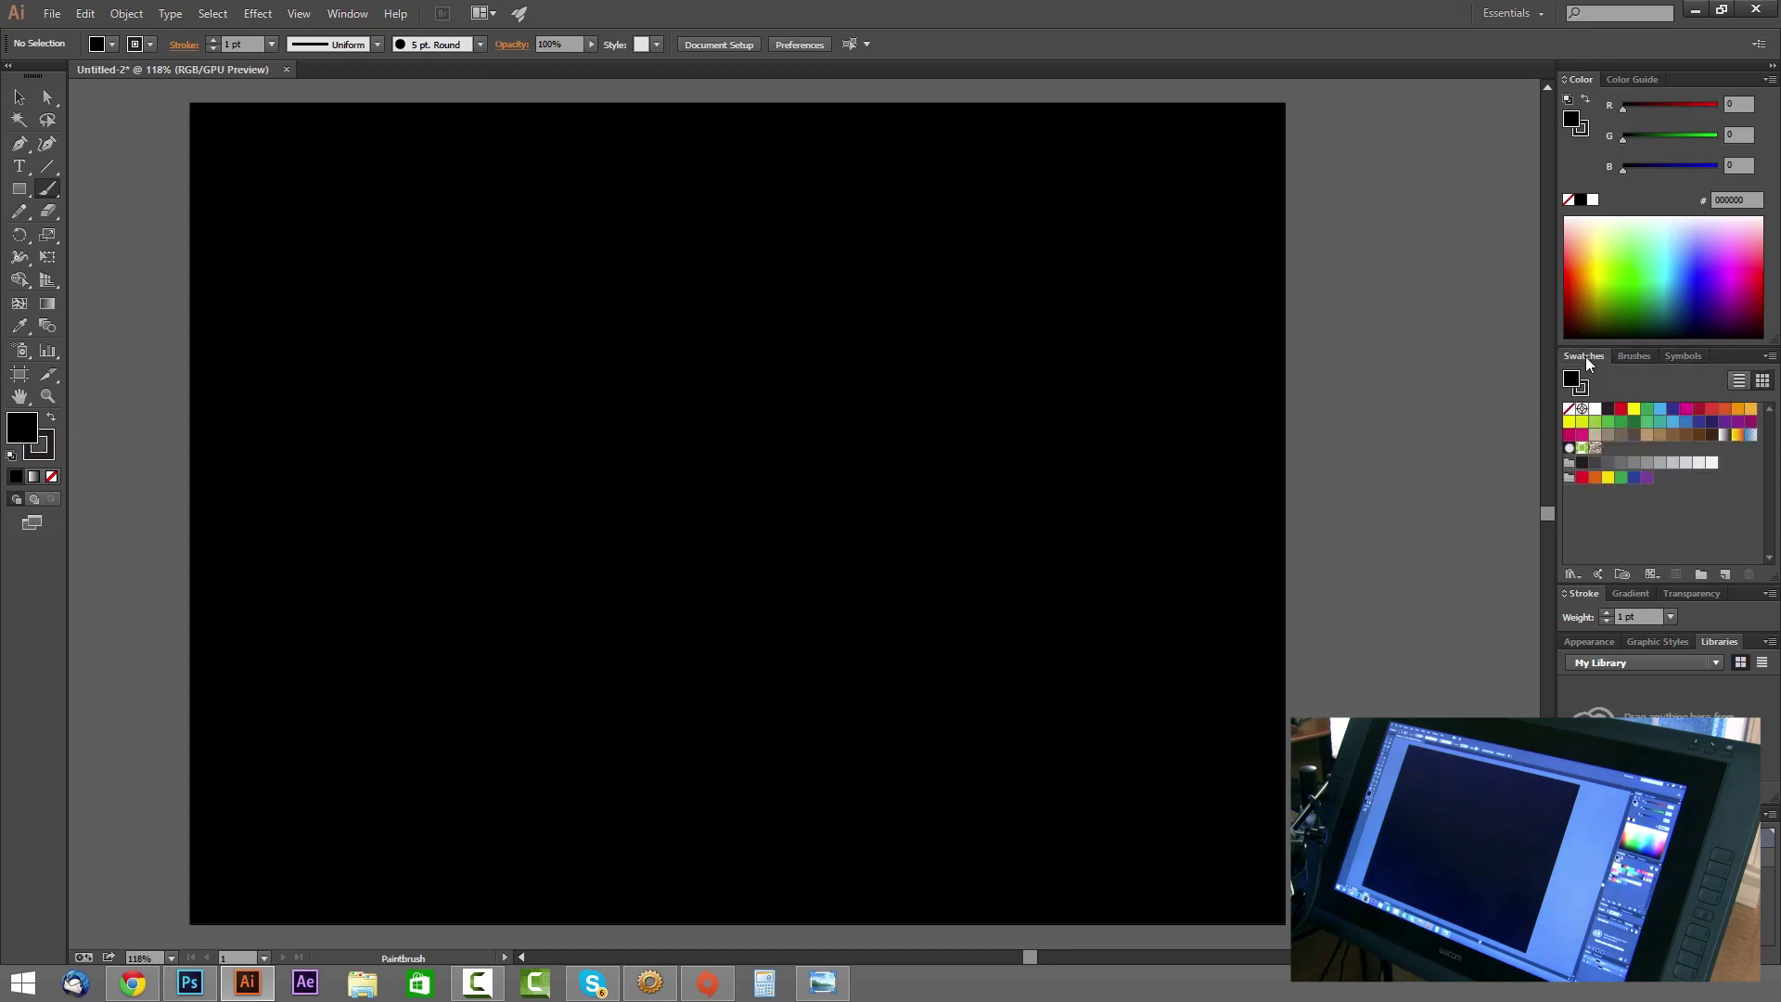
click(1596, 410)
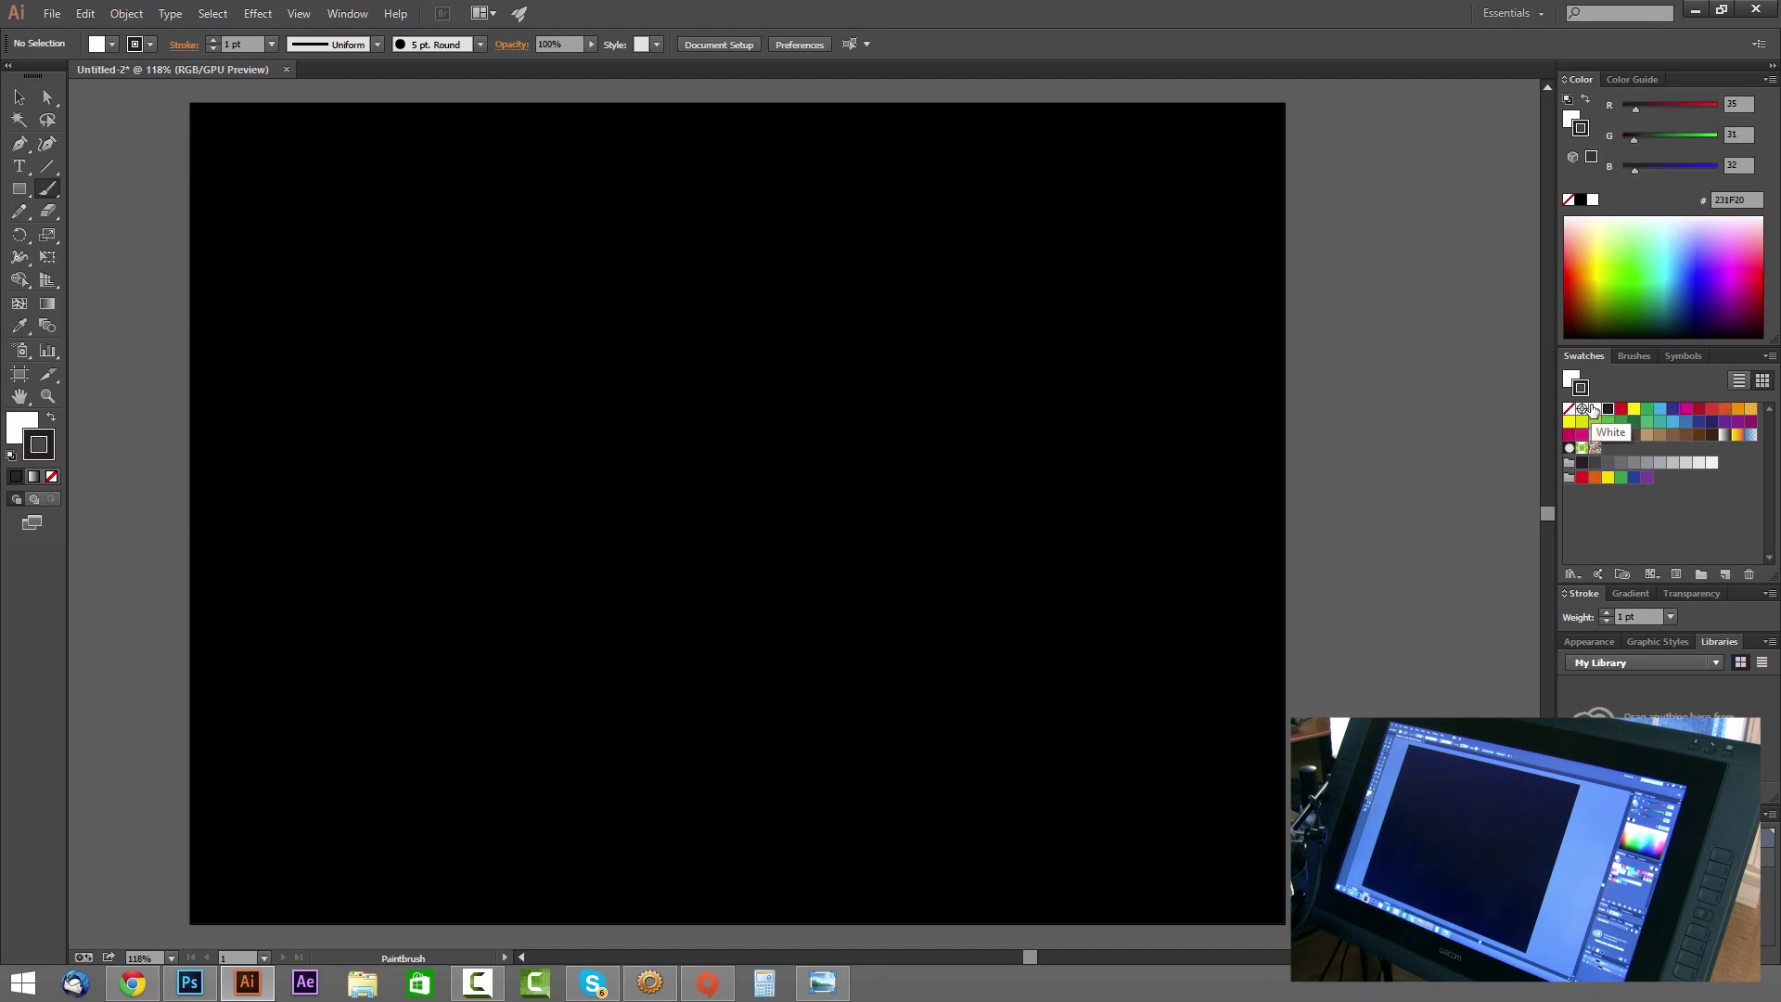
click(1580, 391)
click(1572, 378)
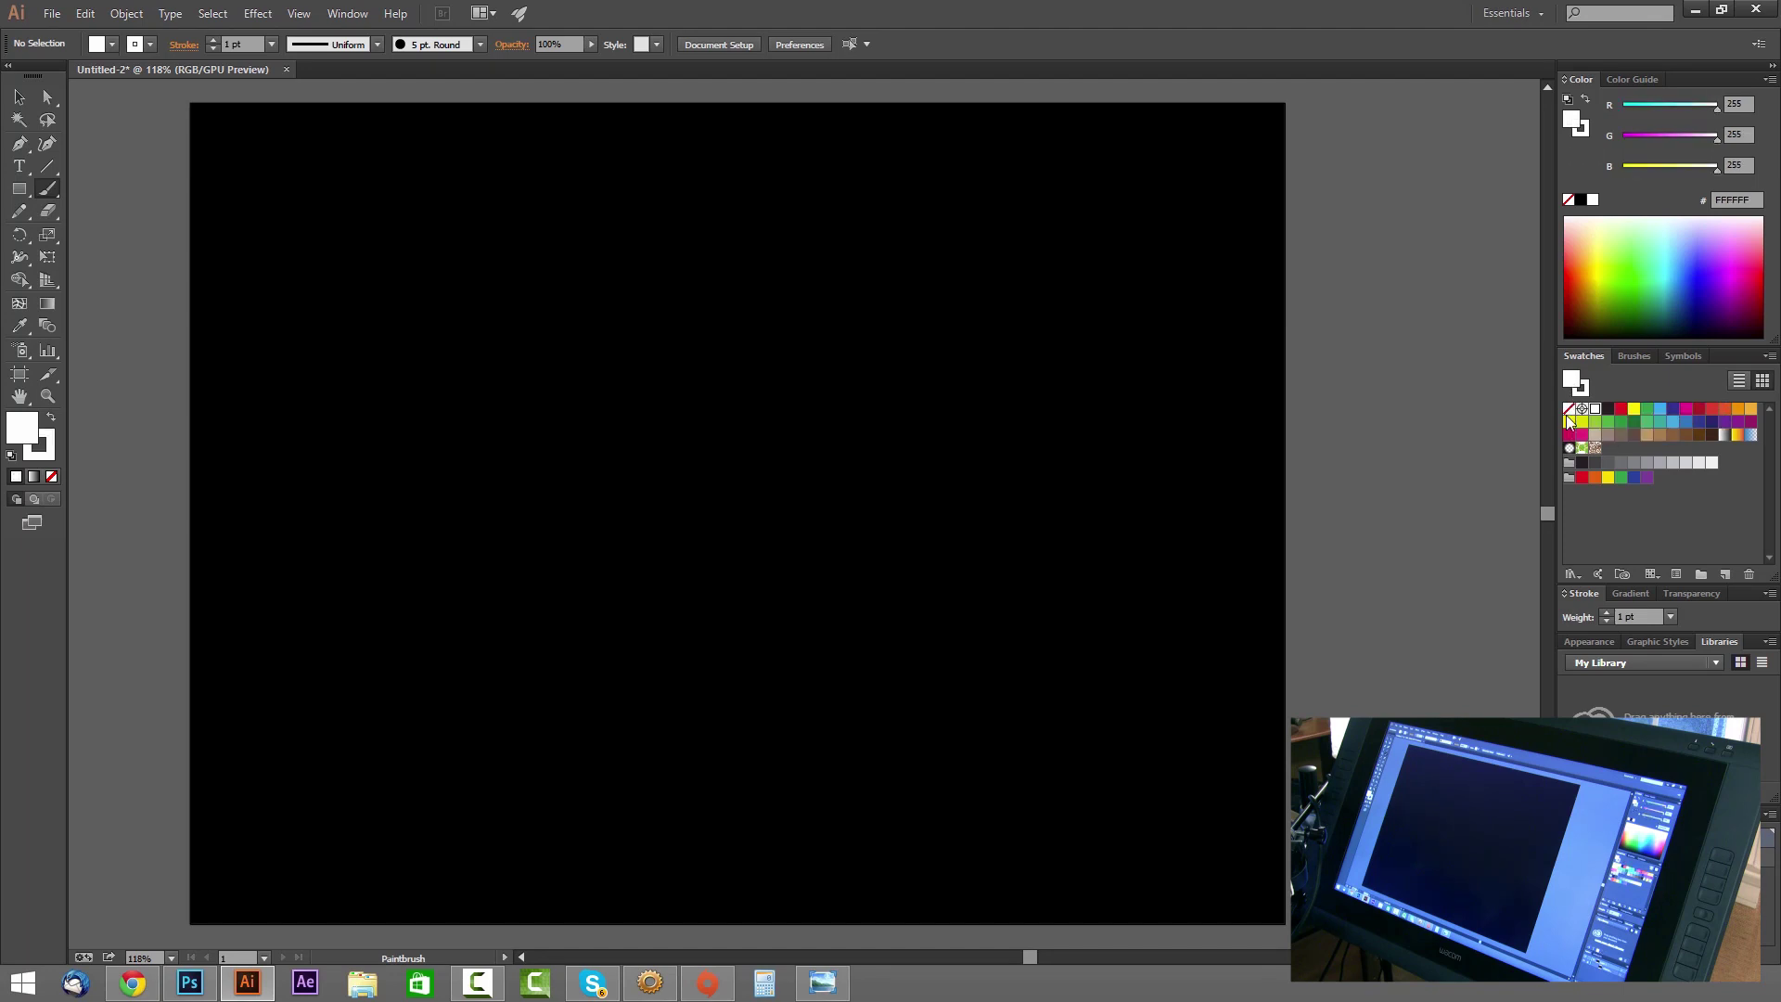
click(1569, 408)
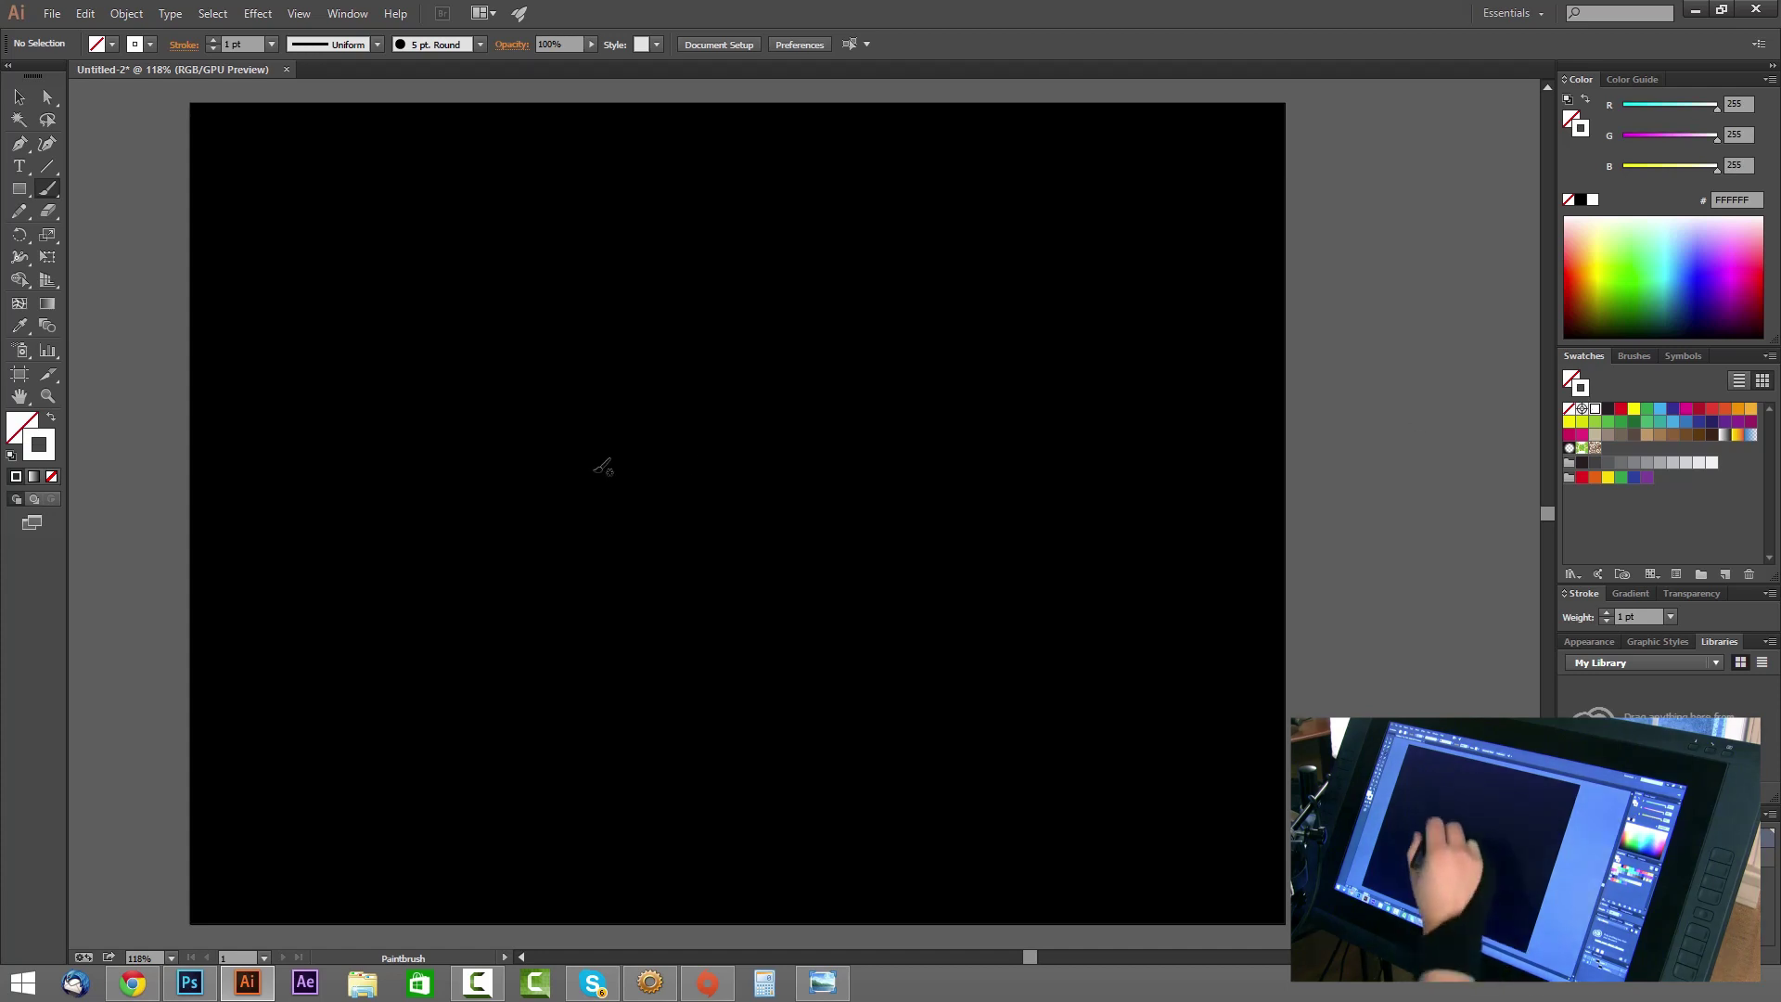
mouse_move(560, 478)
mouse_down()
mouse_move(619, 418)
mouse_move(683, 475)
mouse_move(922, 430)
mouse_move(1113, 505)
mouse_up()
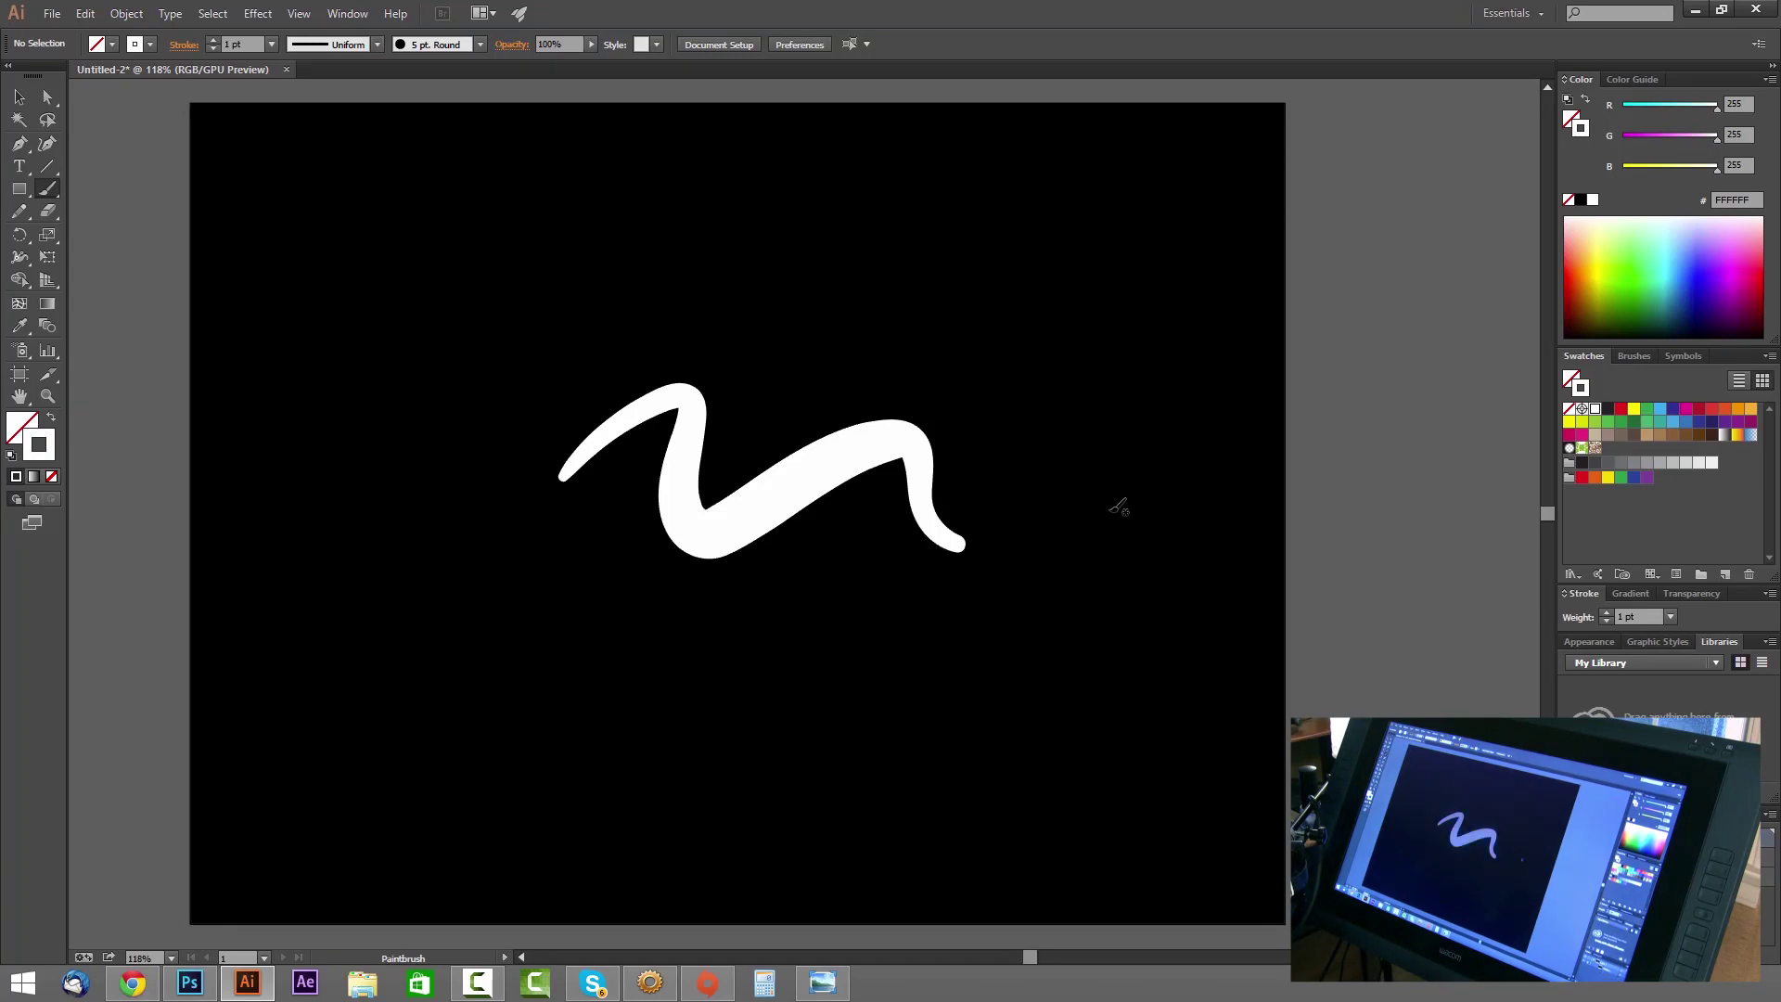
key(ctrl+z)
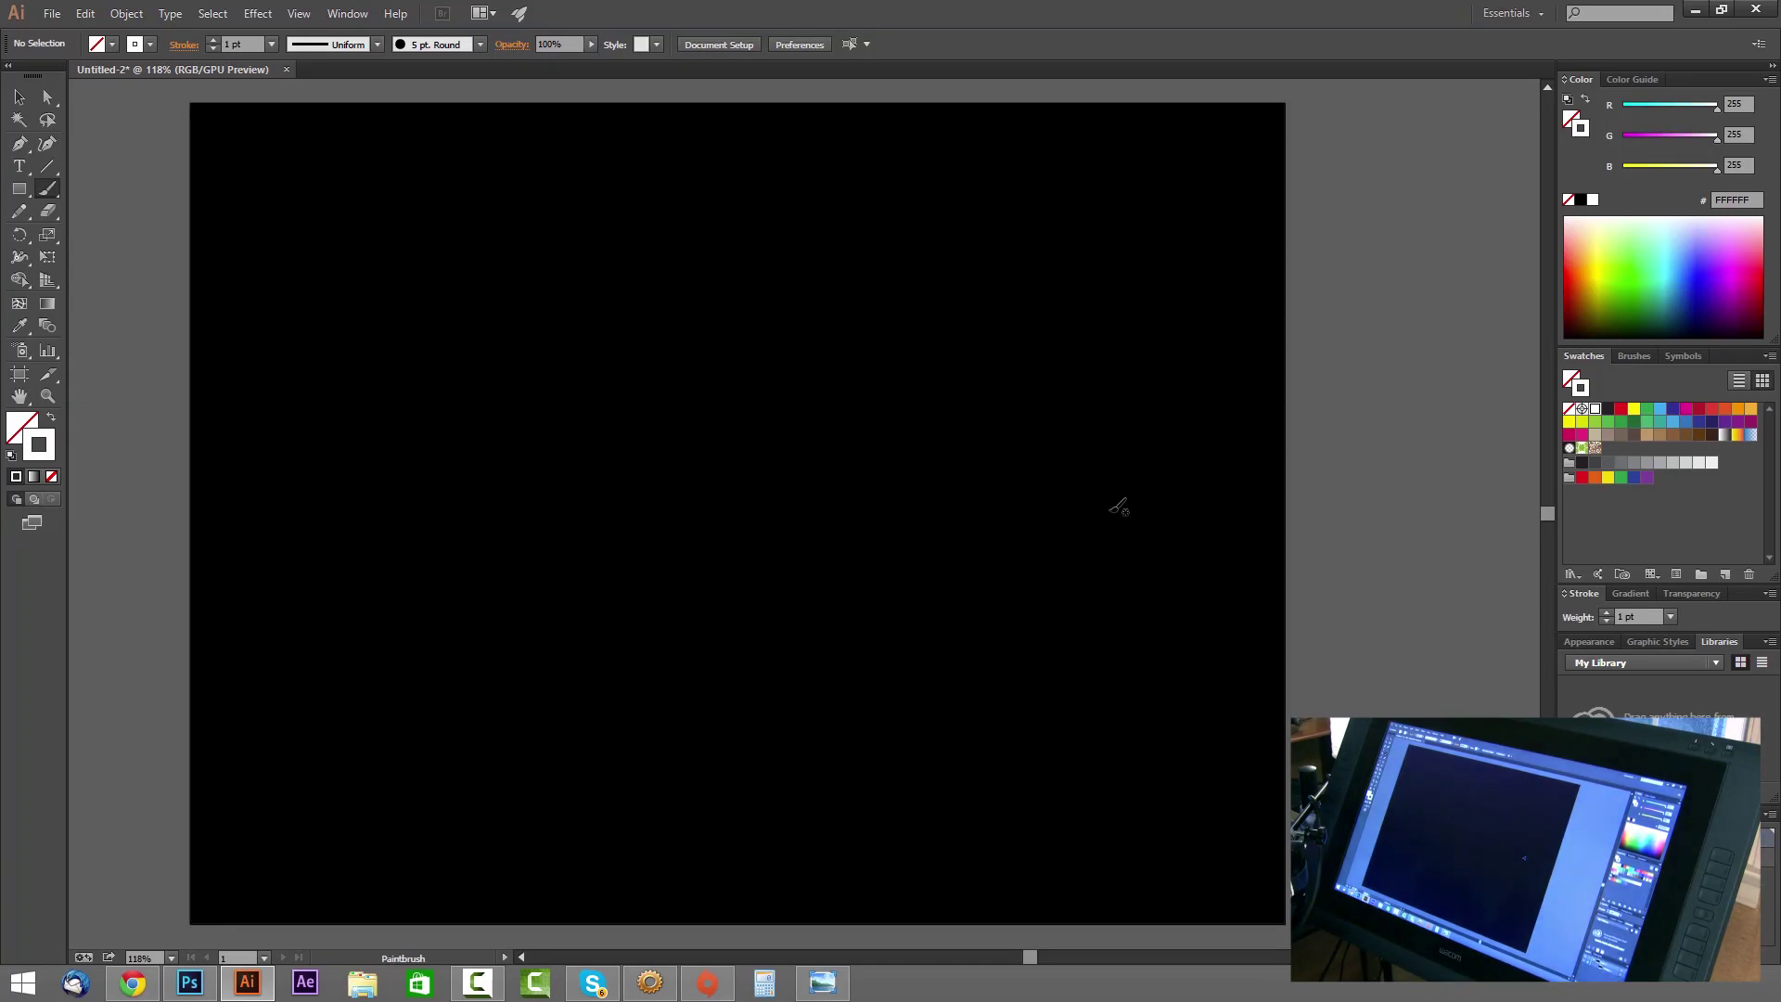
Reshape the 5 pt. Round brush tip to a 46° angle with 2% roundness.
click(1636, 359)
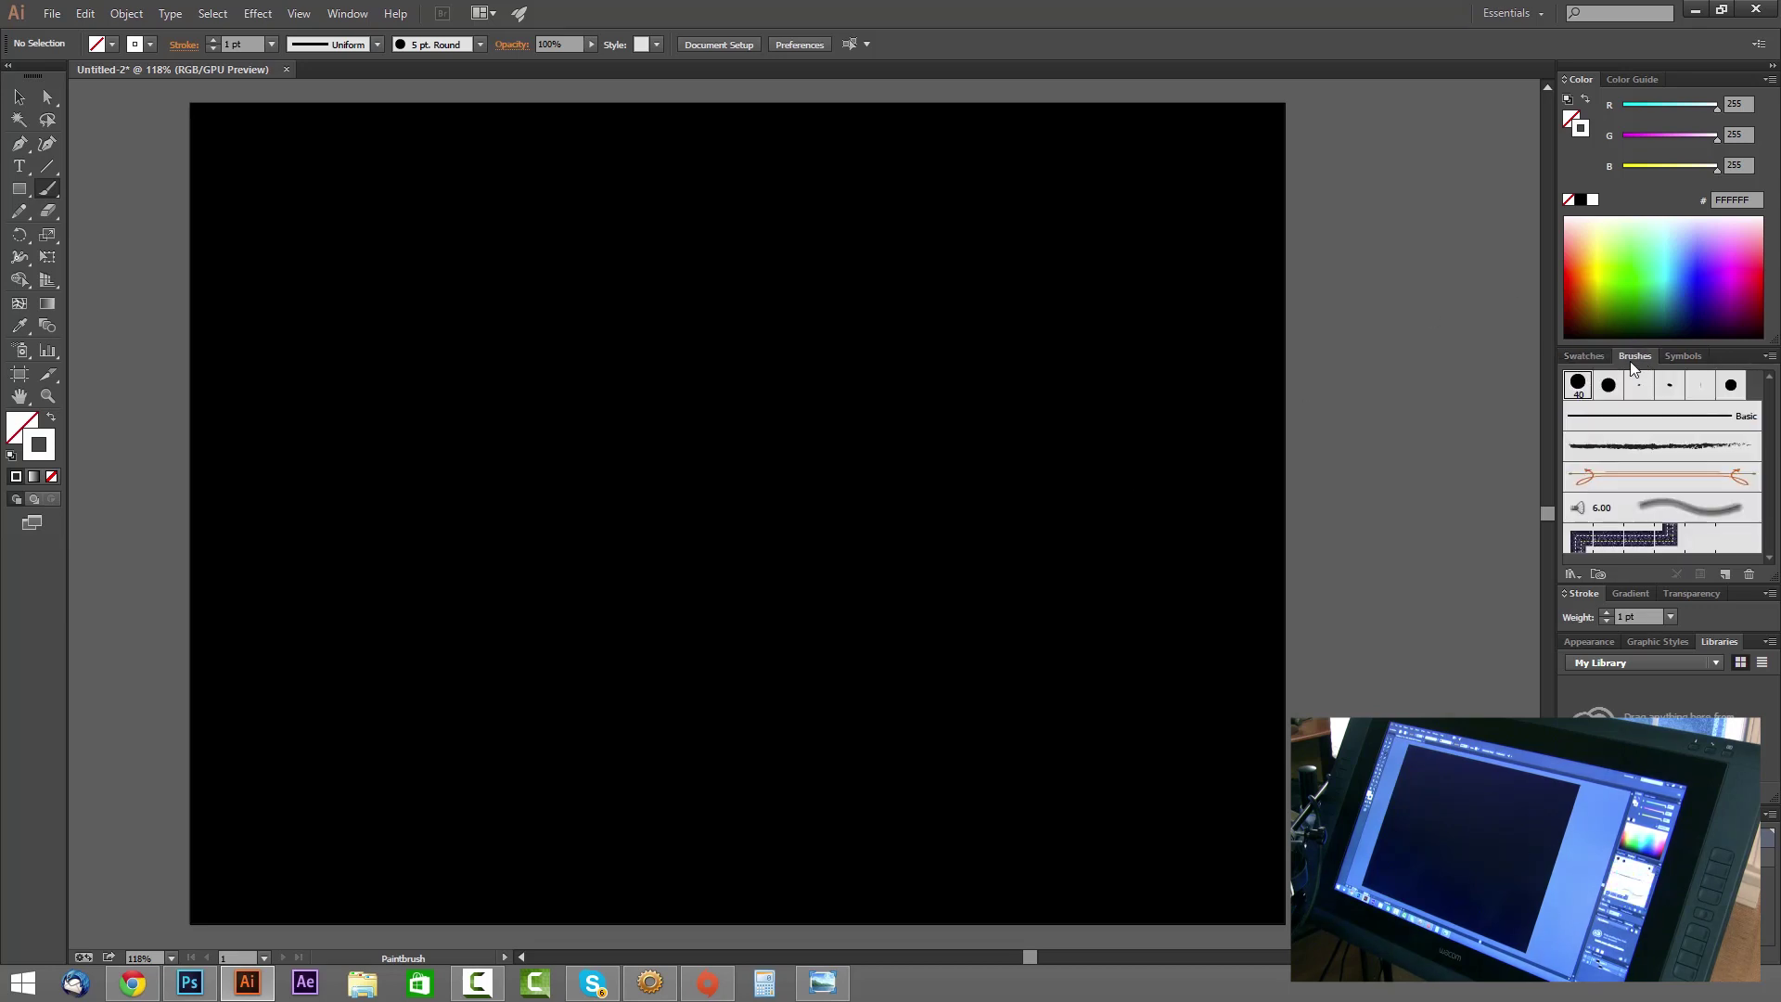
double_click(1577, 385)
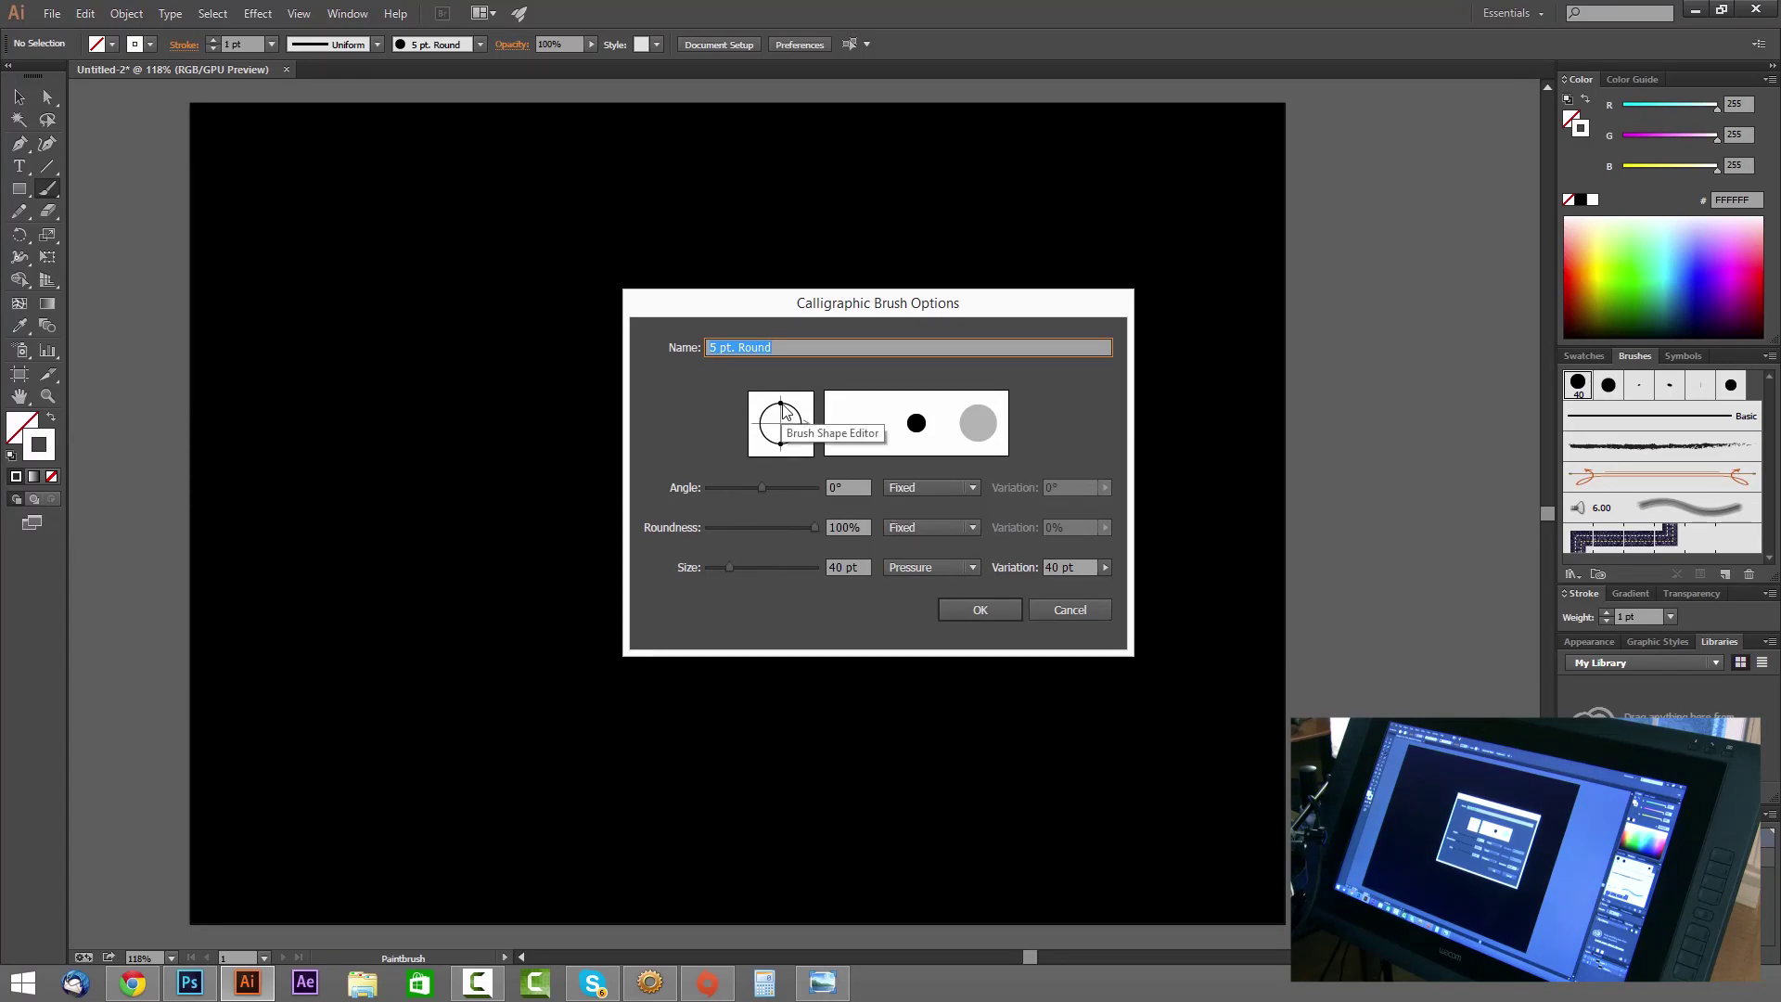
mouse_move(781, 404)
mouse_down()
mouse_move(780, 427)
mouse_move(809, 402)
mouse_up()
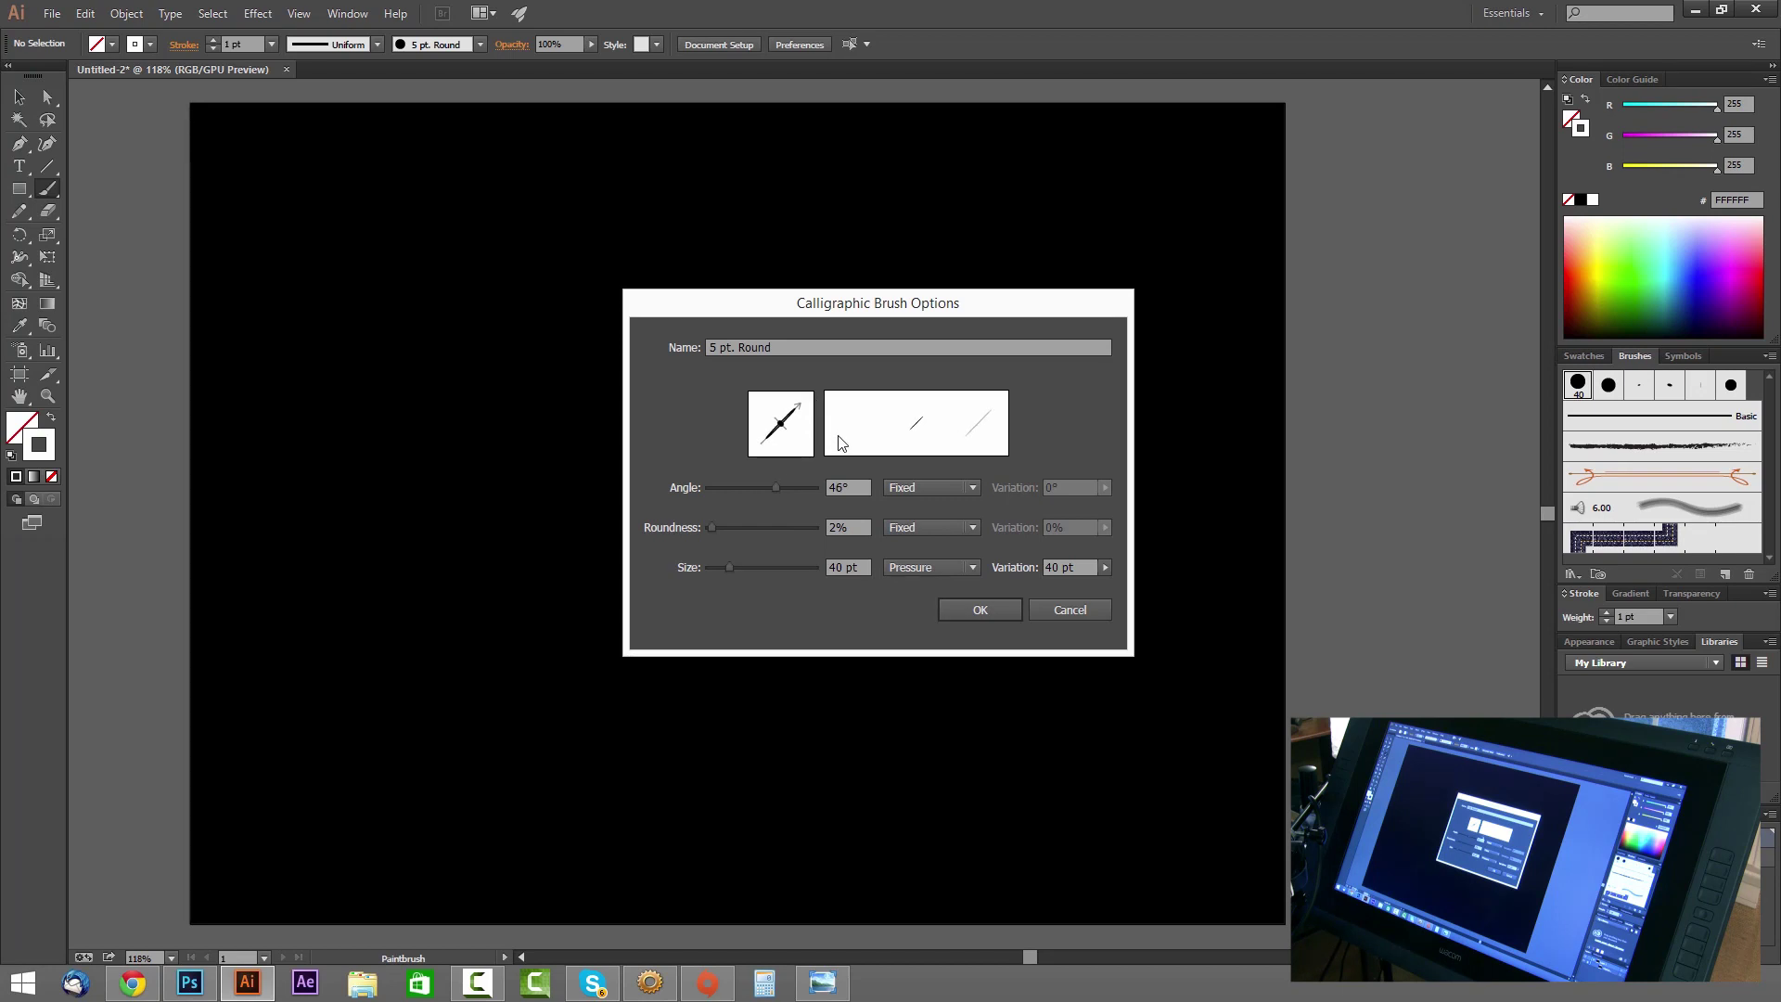
click(976, 609)
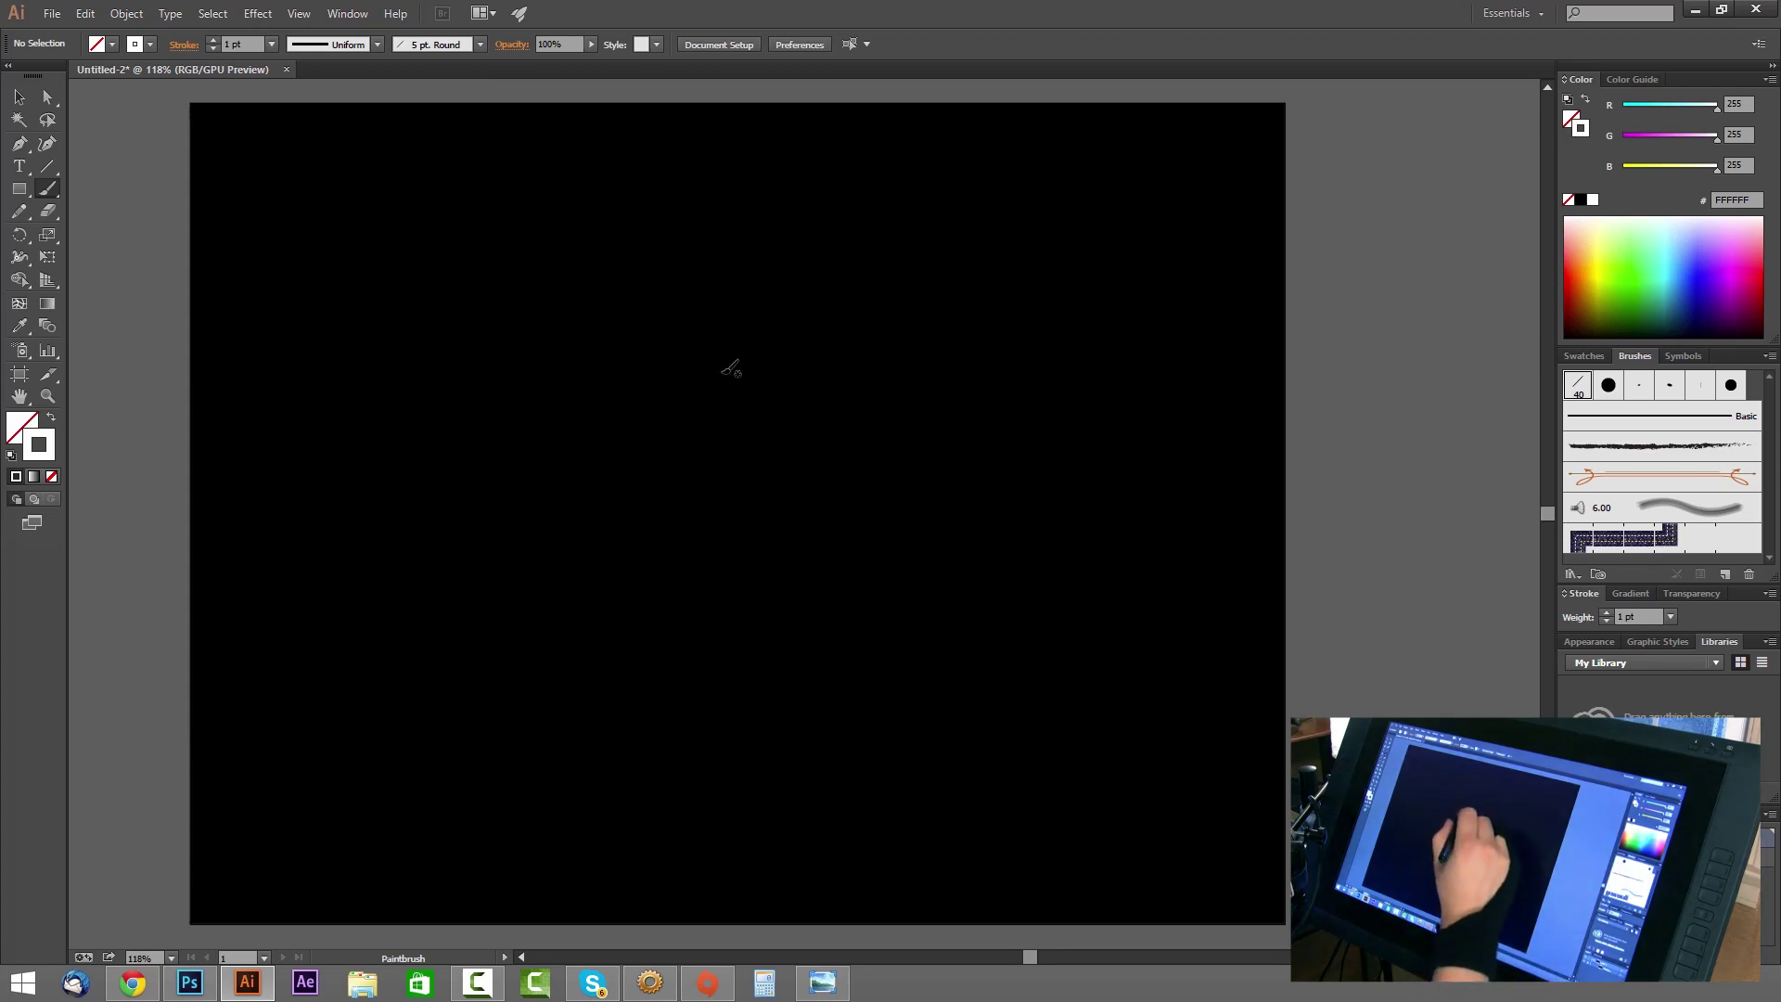
mouse_move(723, 371)
mouse_down()
mouse_move(796, 462)
mouse_move(789, 508)
mouse_move(746, 553)
mouse_up()
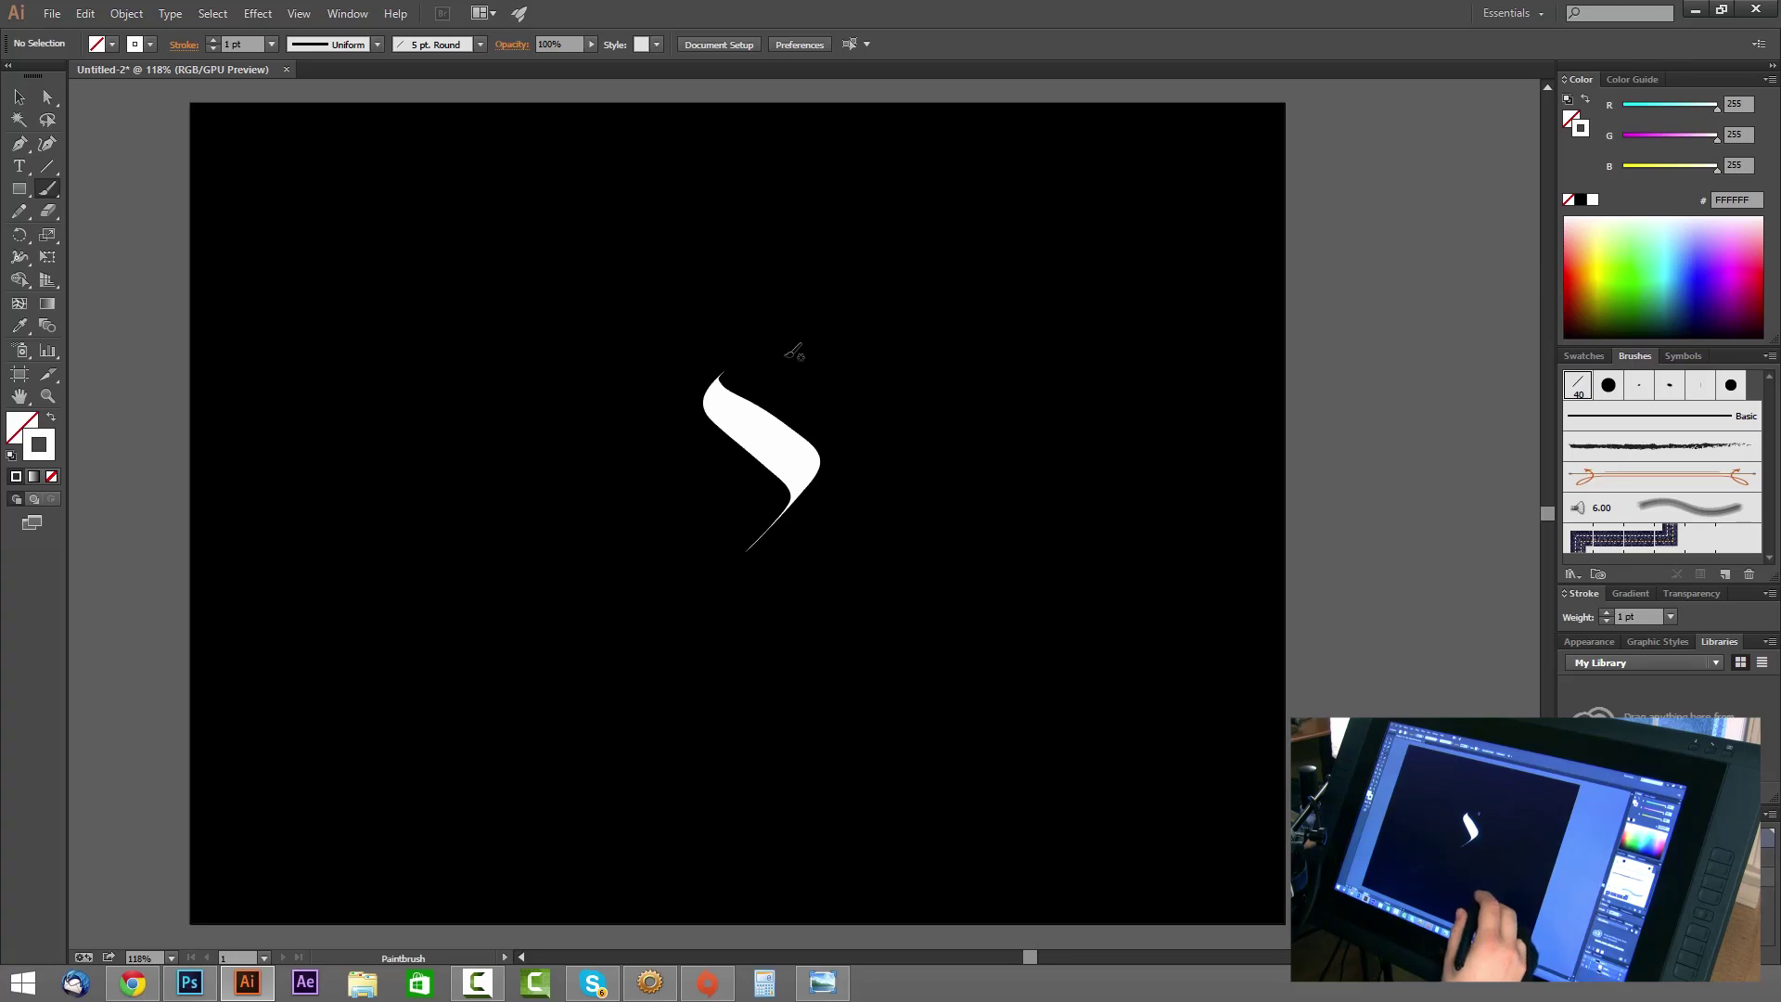
key(ctrl+z)
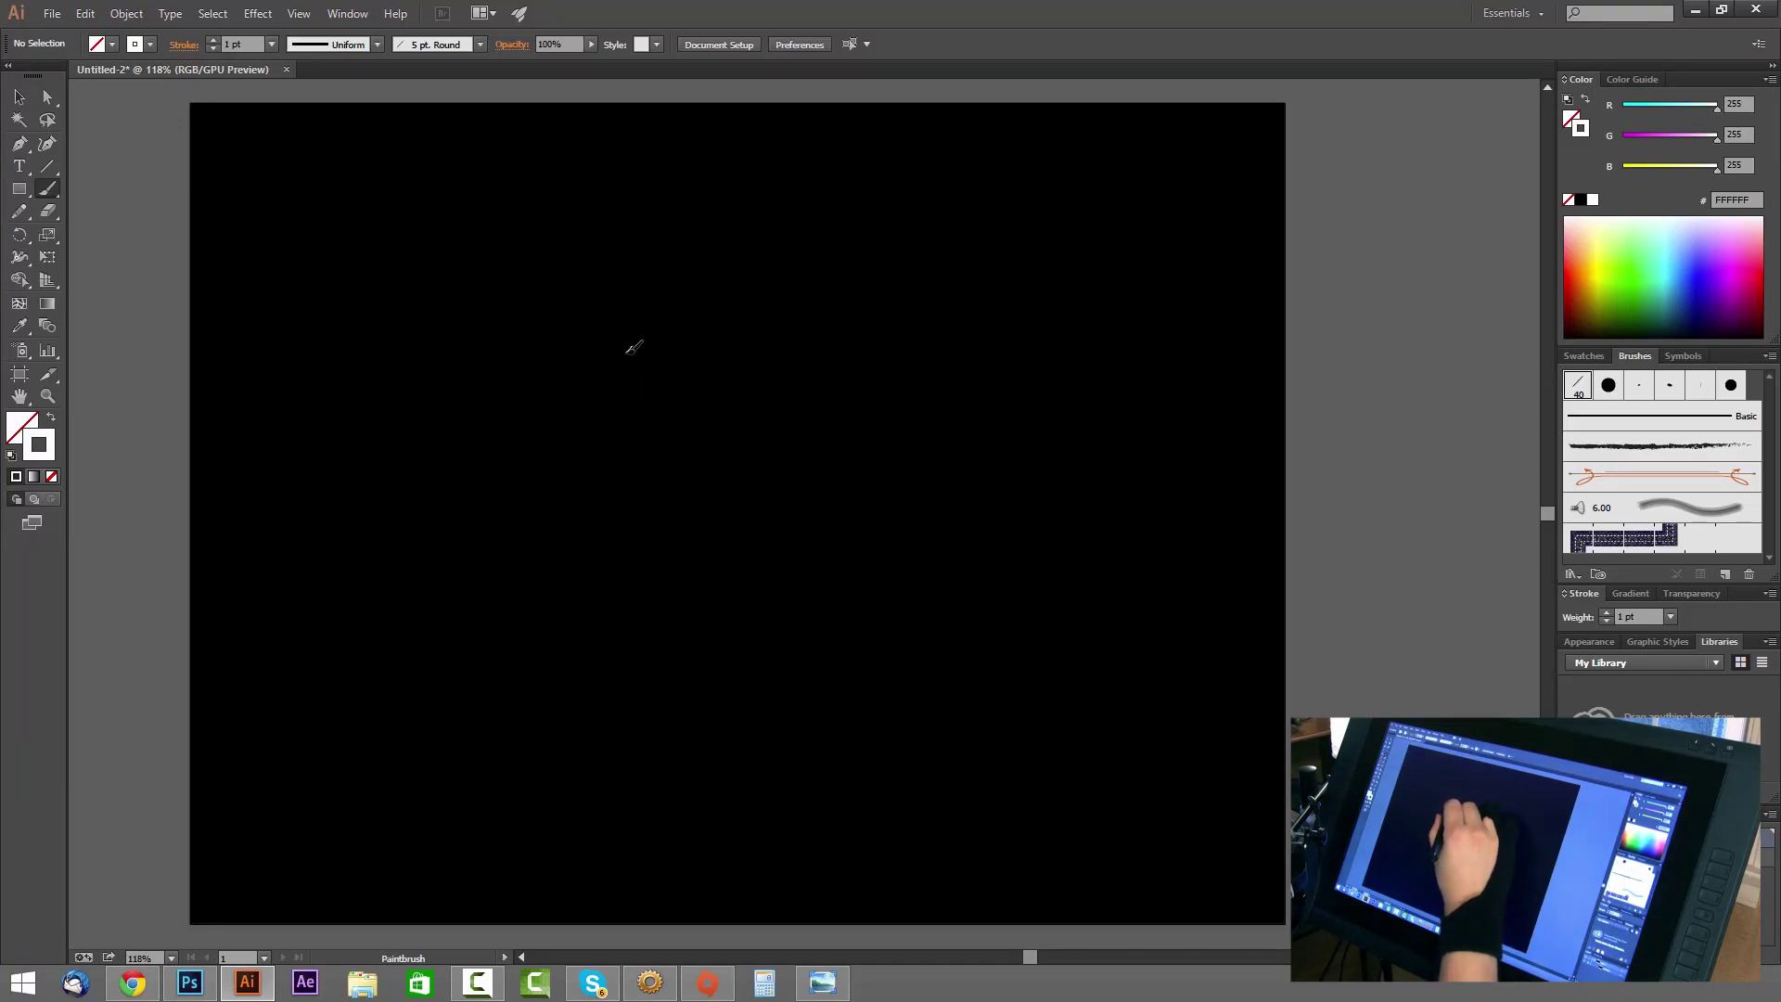
Paint the second inner curve of the S, undoing one misplaced attempt.
mouse_move(627, 353)
mouse_down()
mouse_move(614, 408)
mouse_move(733, 536)
mouse_move(742, 580)
mouse_move(718, 623)
mouse_up()
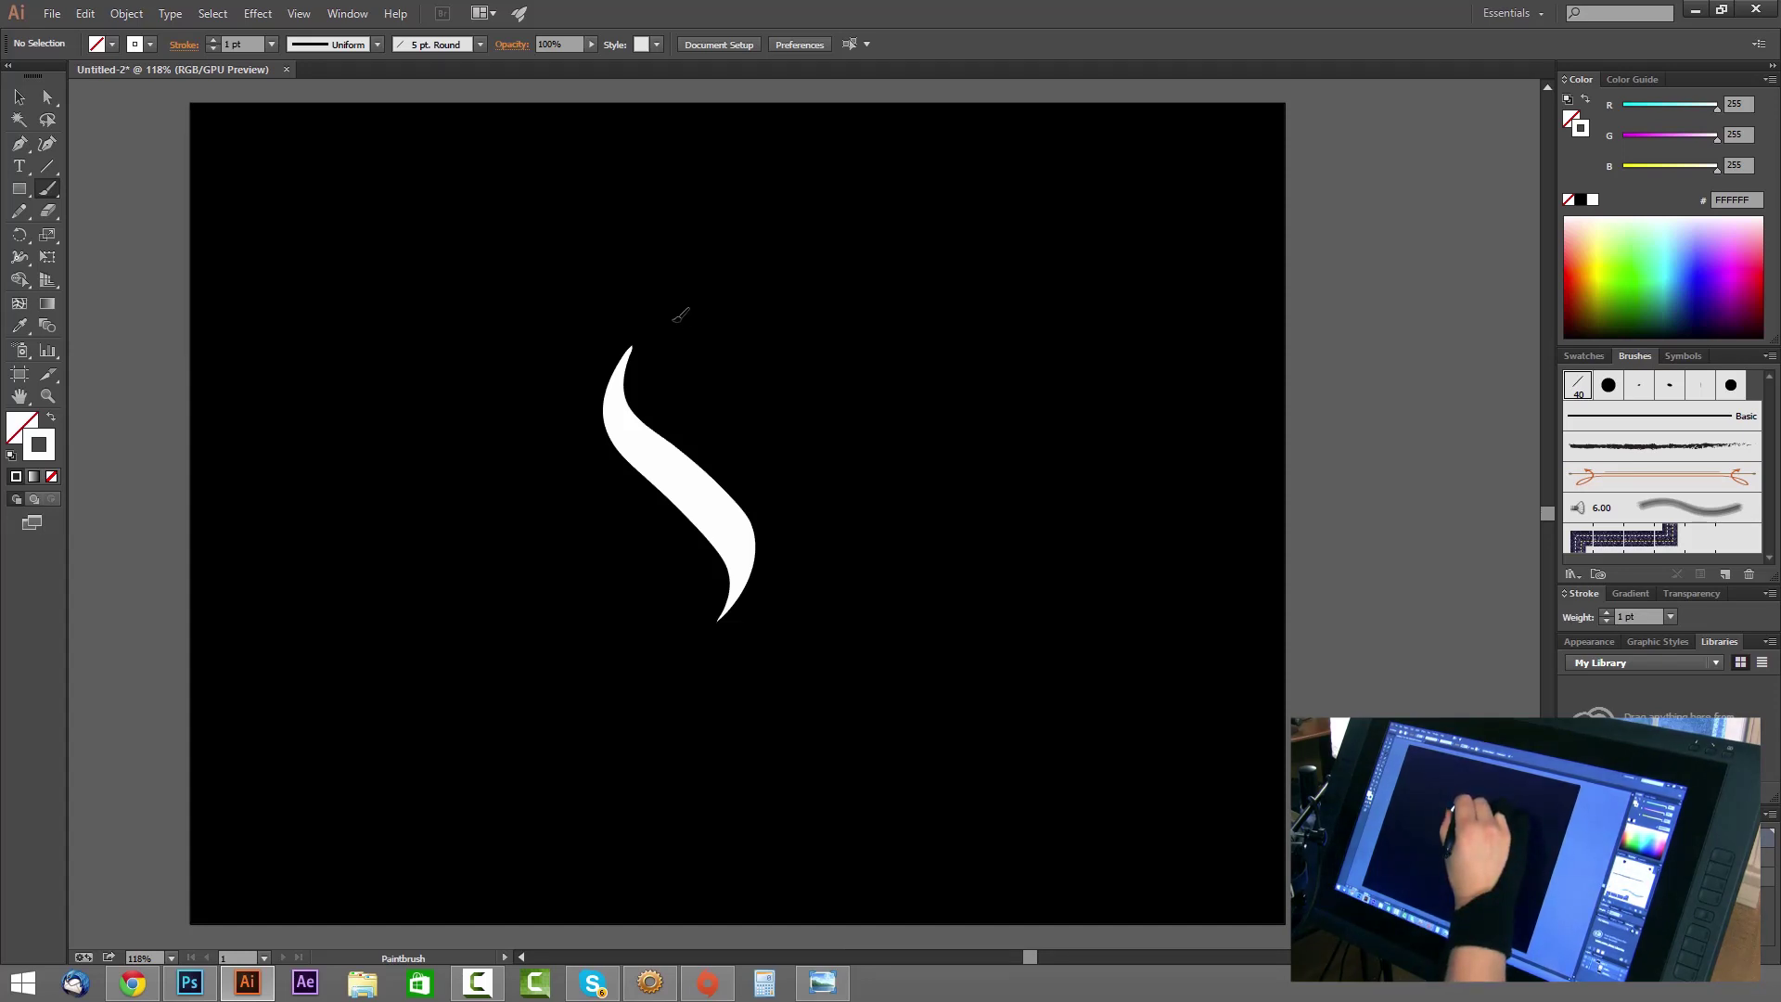
mouse_move(664, 330)
mouse_down()
mouse_move(676, 395)
mouse_move(739, 437)
mouse_move(793, 522)
mouse_move(774, 591)
mouse_move(727, 658)
mouse_up()
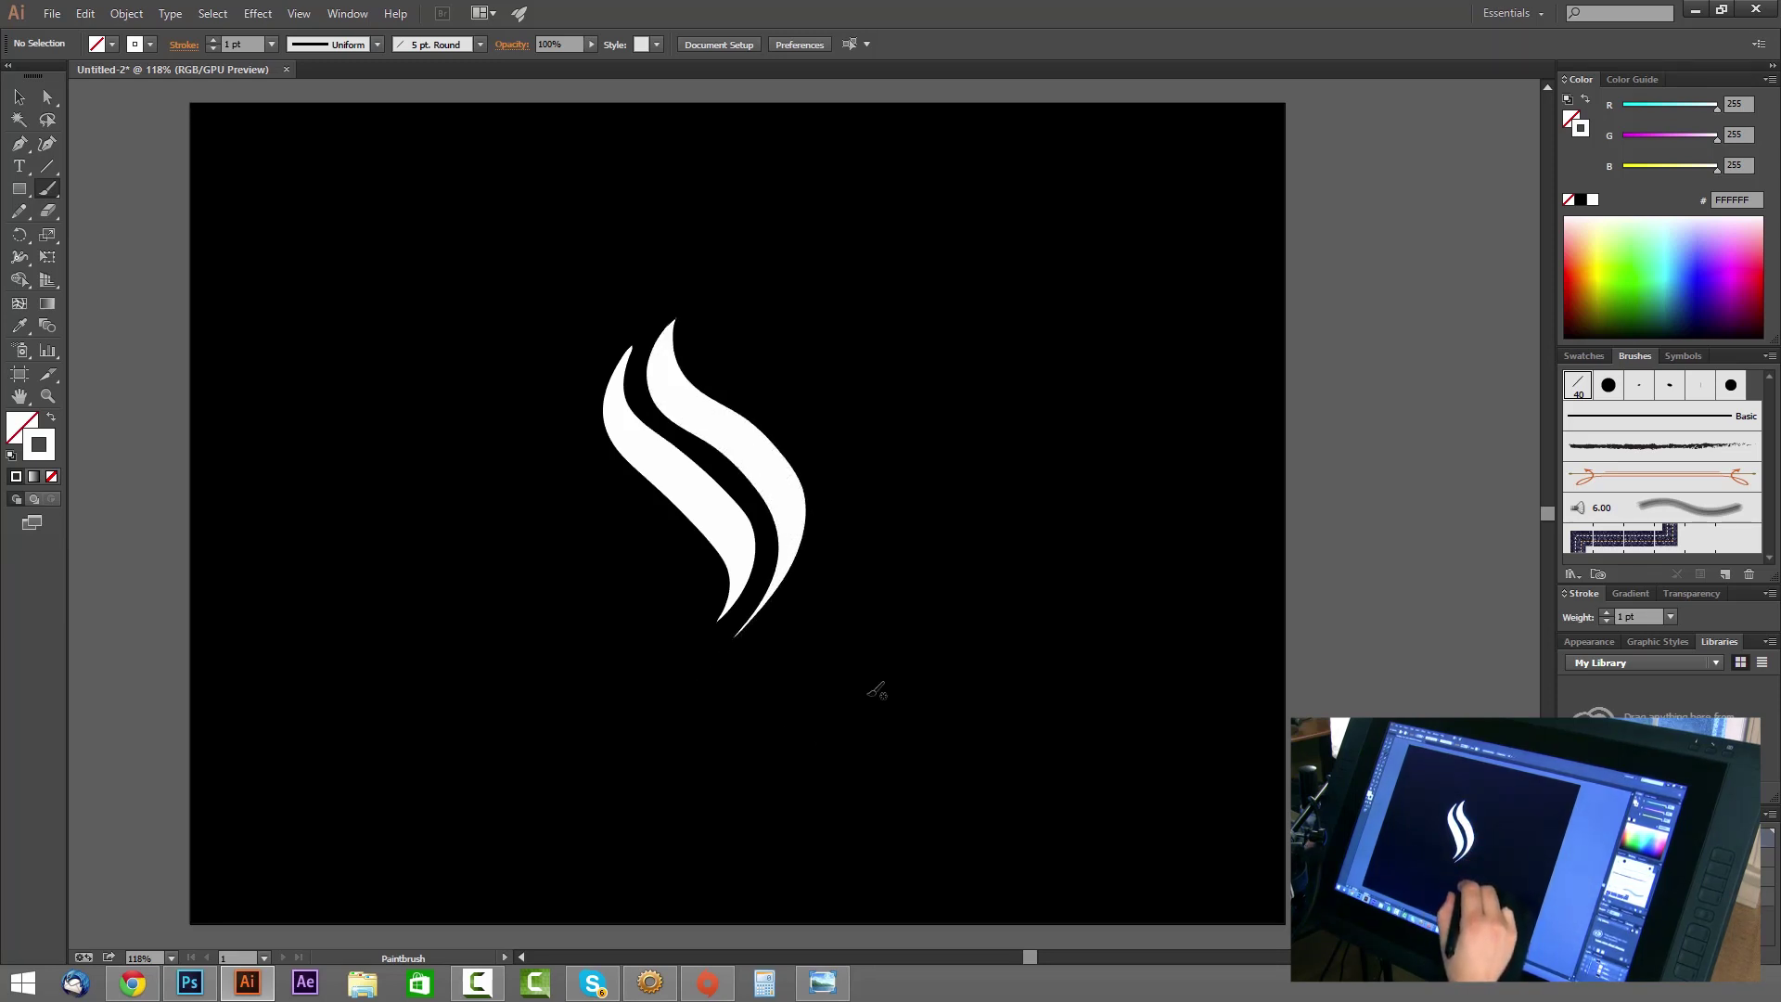
key(ctrl+z)
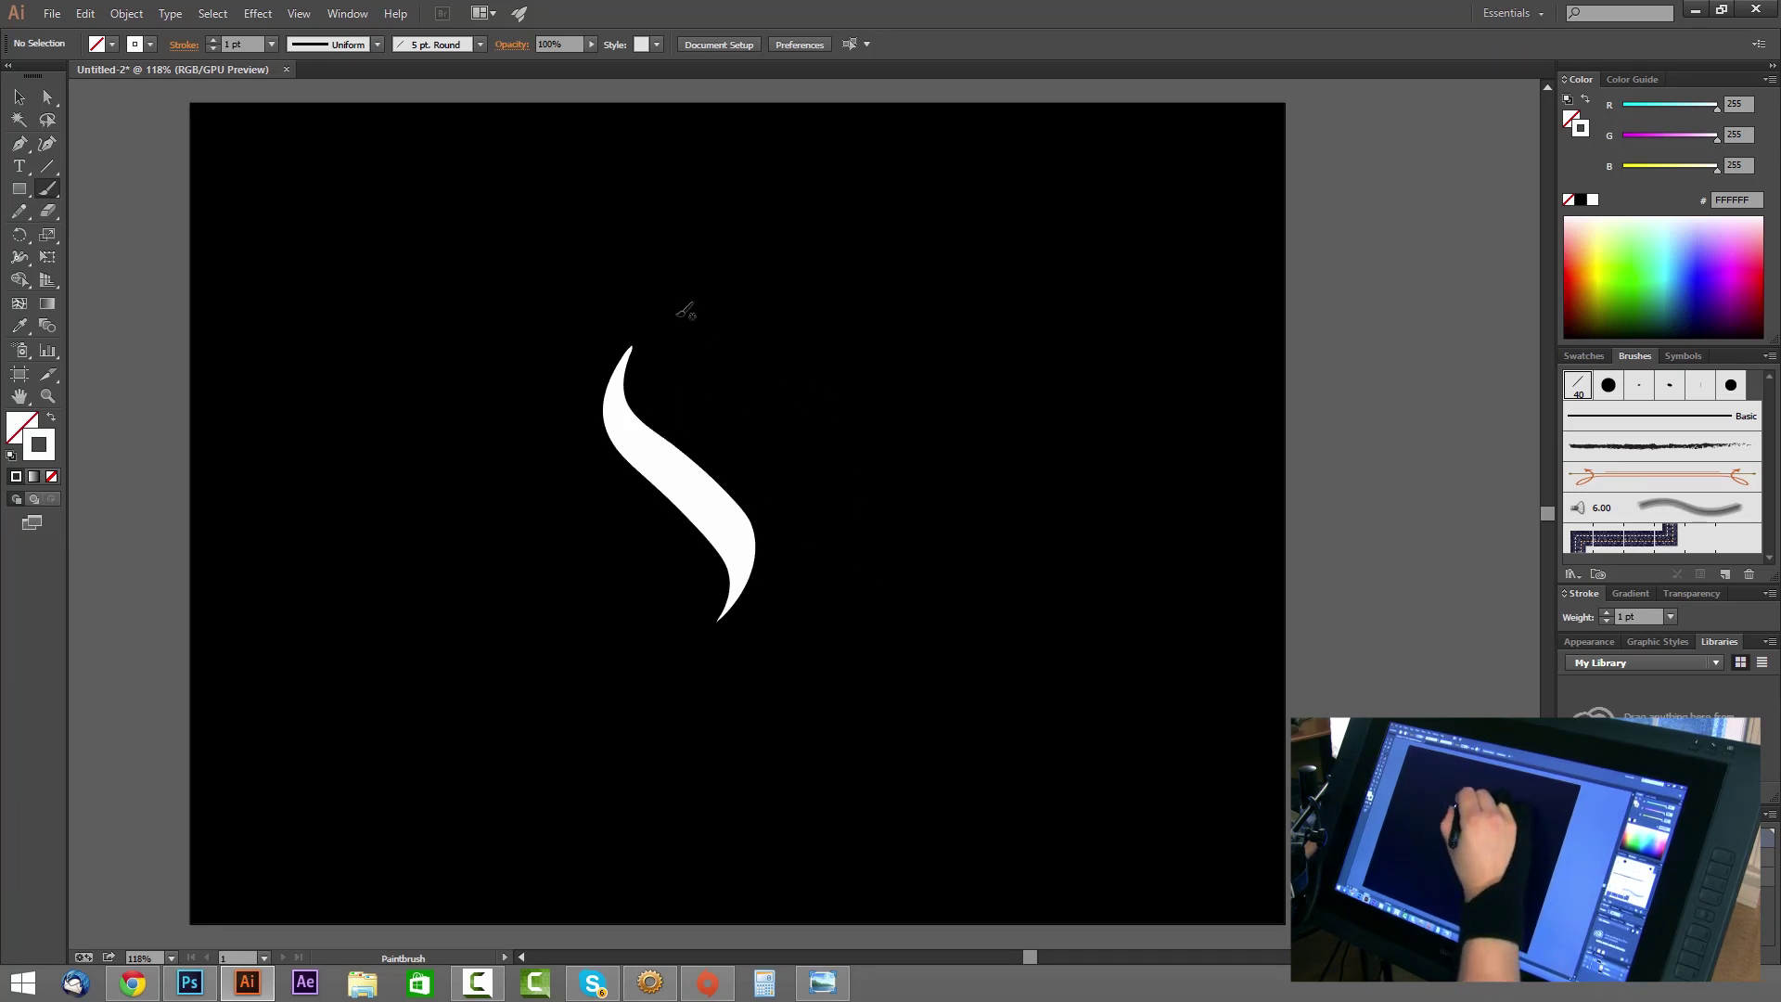
mouse_move(672, 324)
mouse_down()
mouse_move(647, 386)
mouse_move(740, 436)
mouse_move(803, 534)
mouse_move(736, 641)
mouse_up()
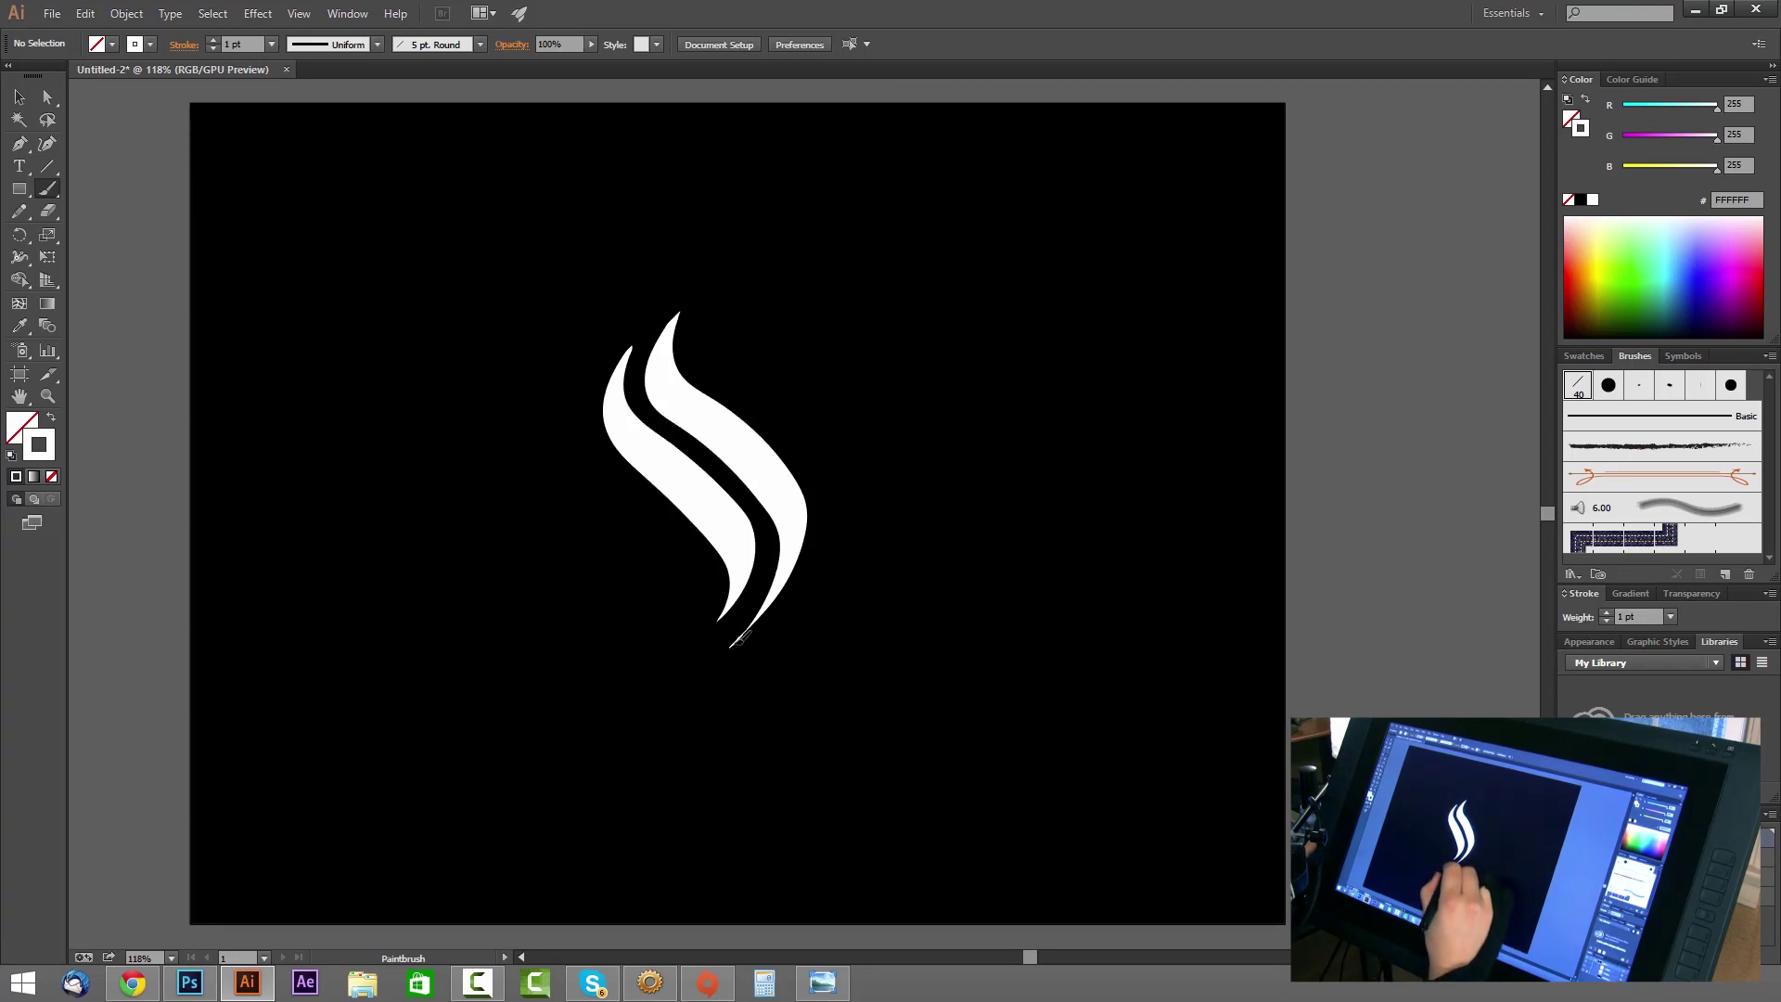
Paint a bottom tail curling left and a top stroke sweeping over to the right.
mouse_move(725, 651)
mouse_down()
mouse_move(649, 623)
mouse_move(580, 673)
mouse_up()
key(ctrl+z)
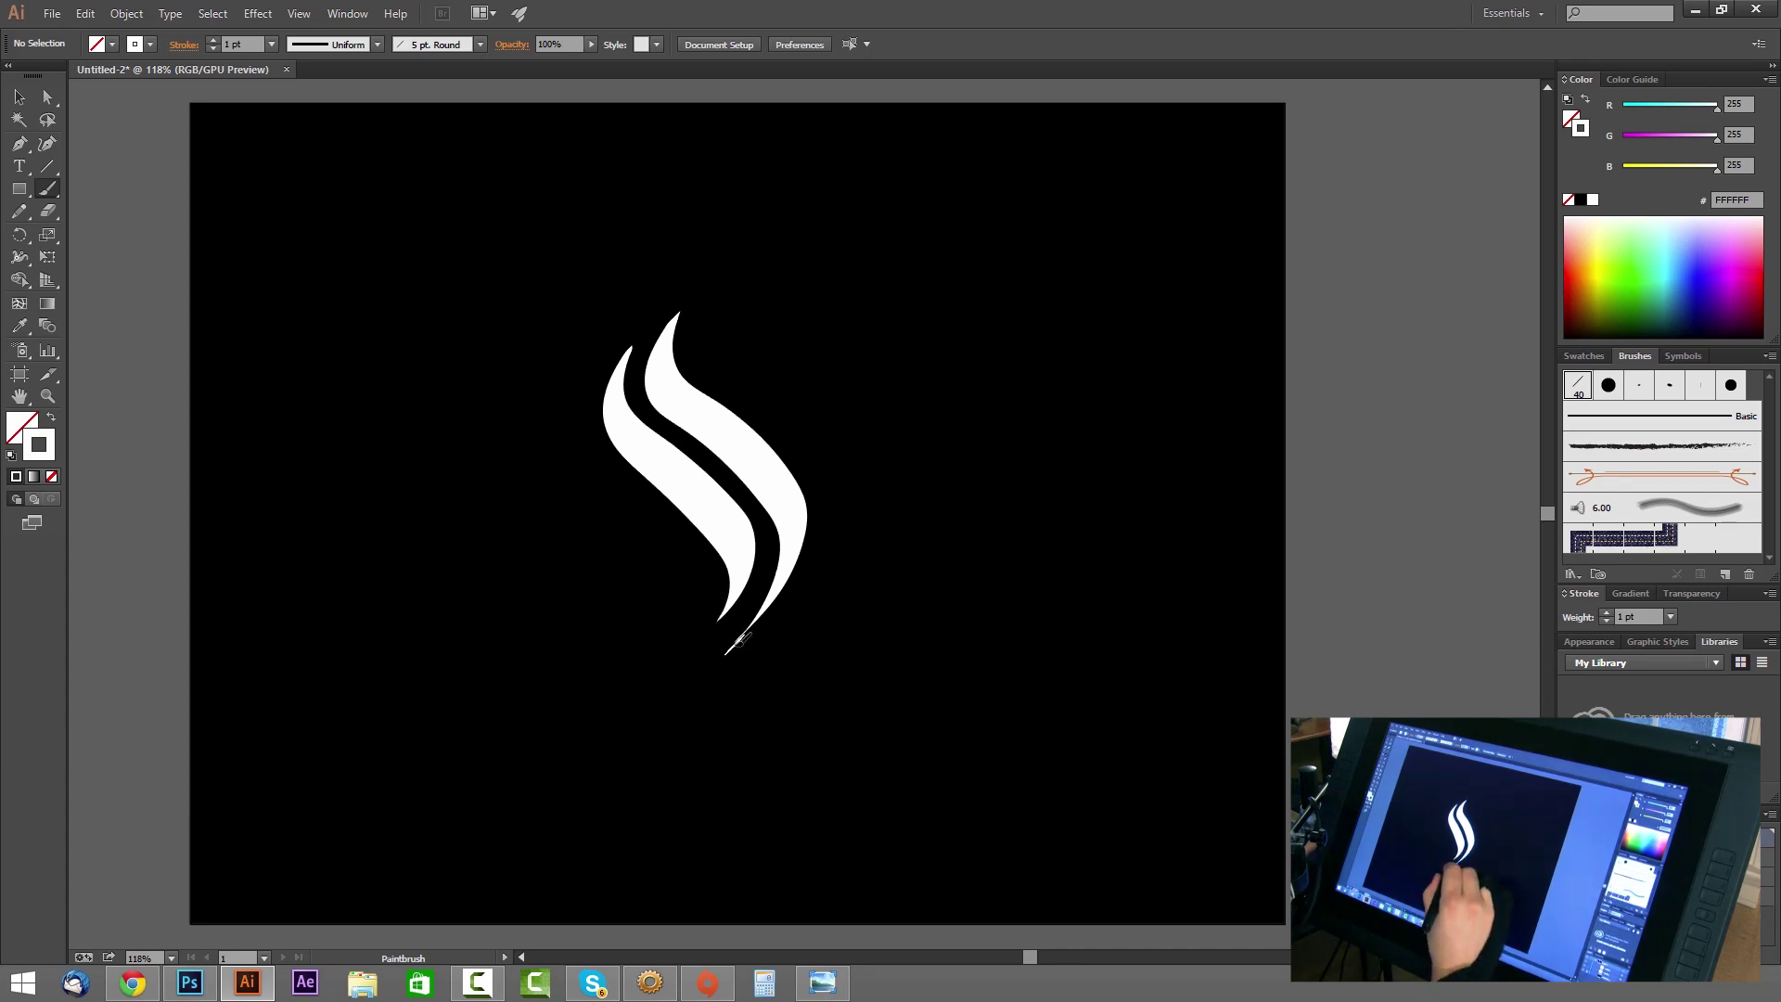
mouse_move(735, 640)
mouse_down()
mouse_move(686, 638)
mouse_move(599, 708)
mouse_up()
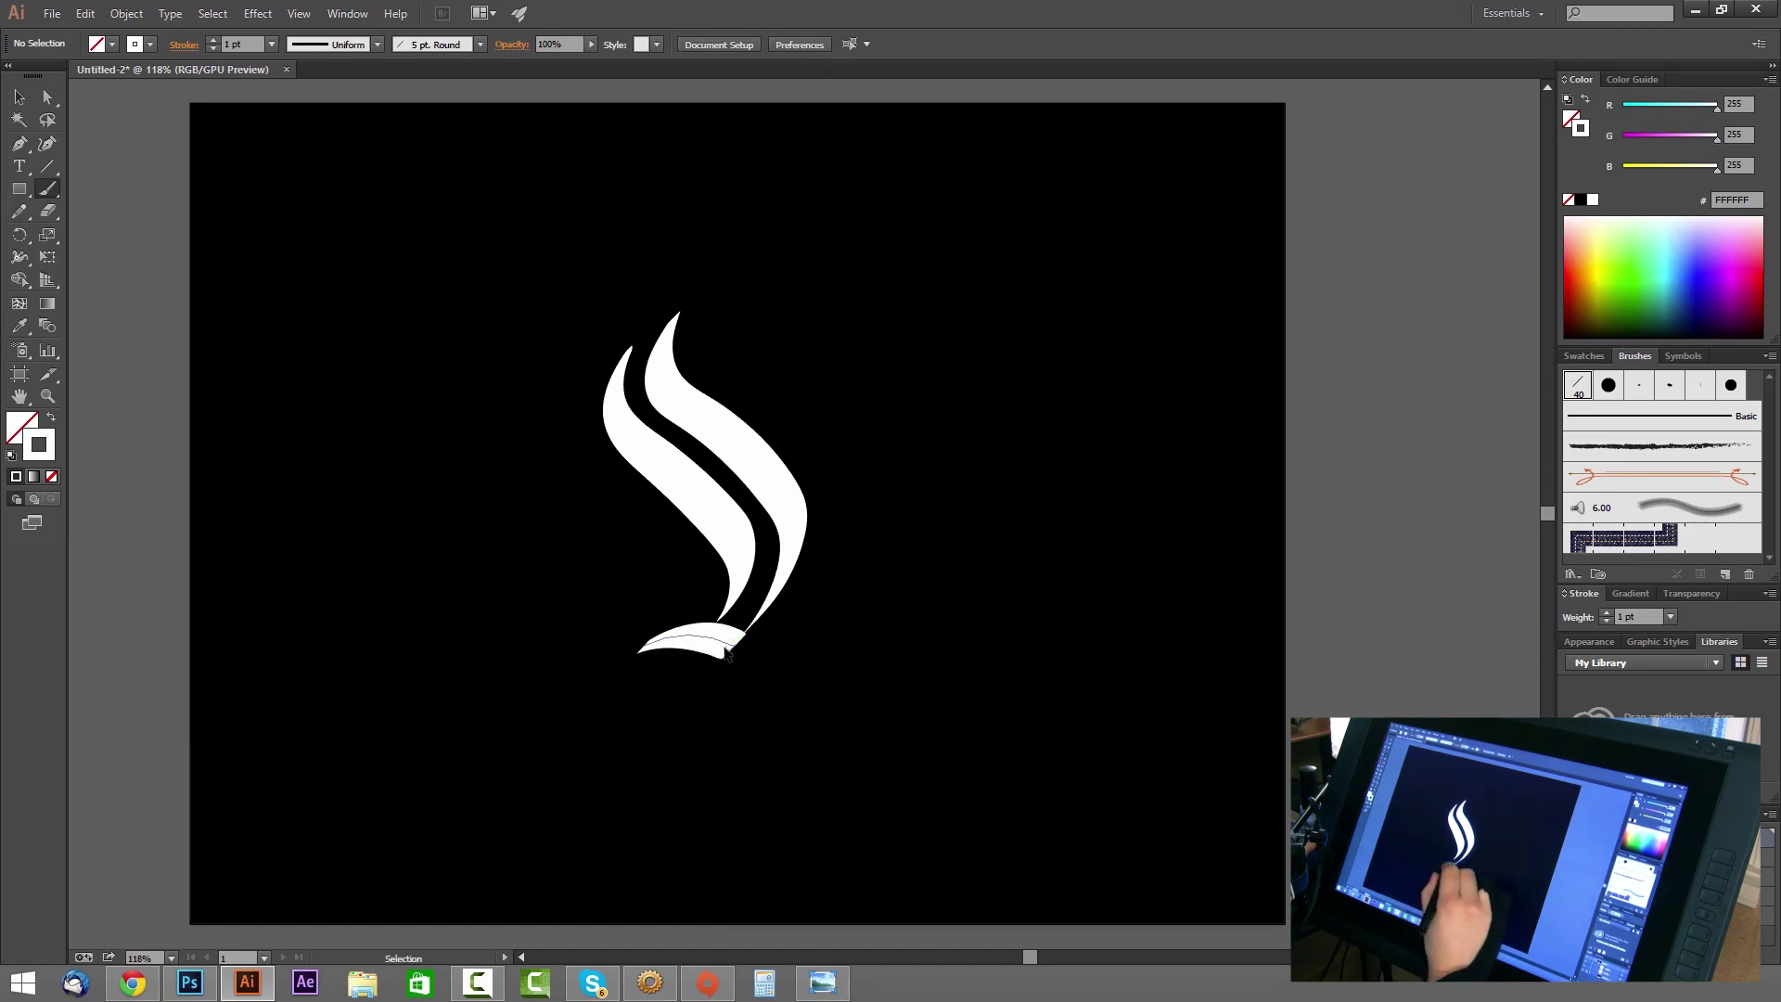
key(ctrl+z)
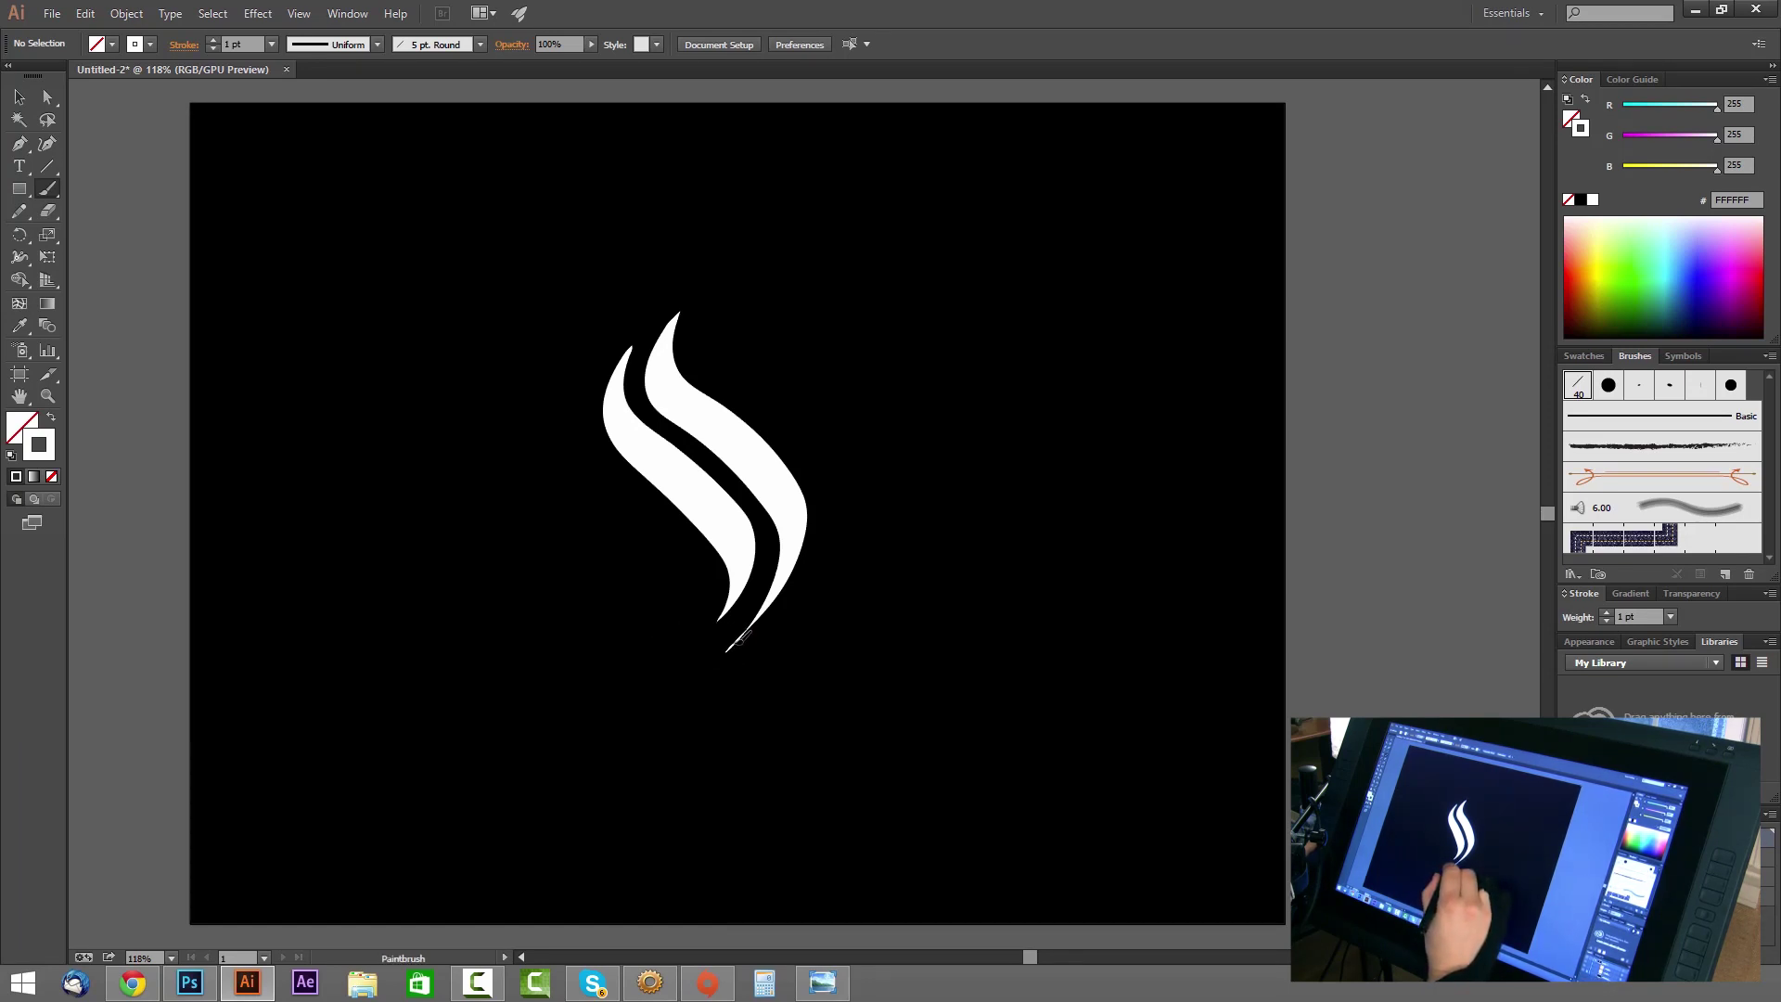
mouse_move(735, 640)
mouse_down()
mouse_move(614, 642)
mouse_move(575, 708)
mouse_up()
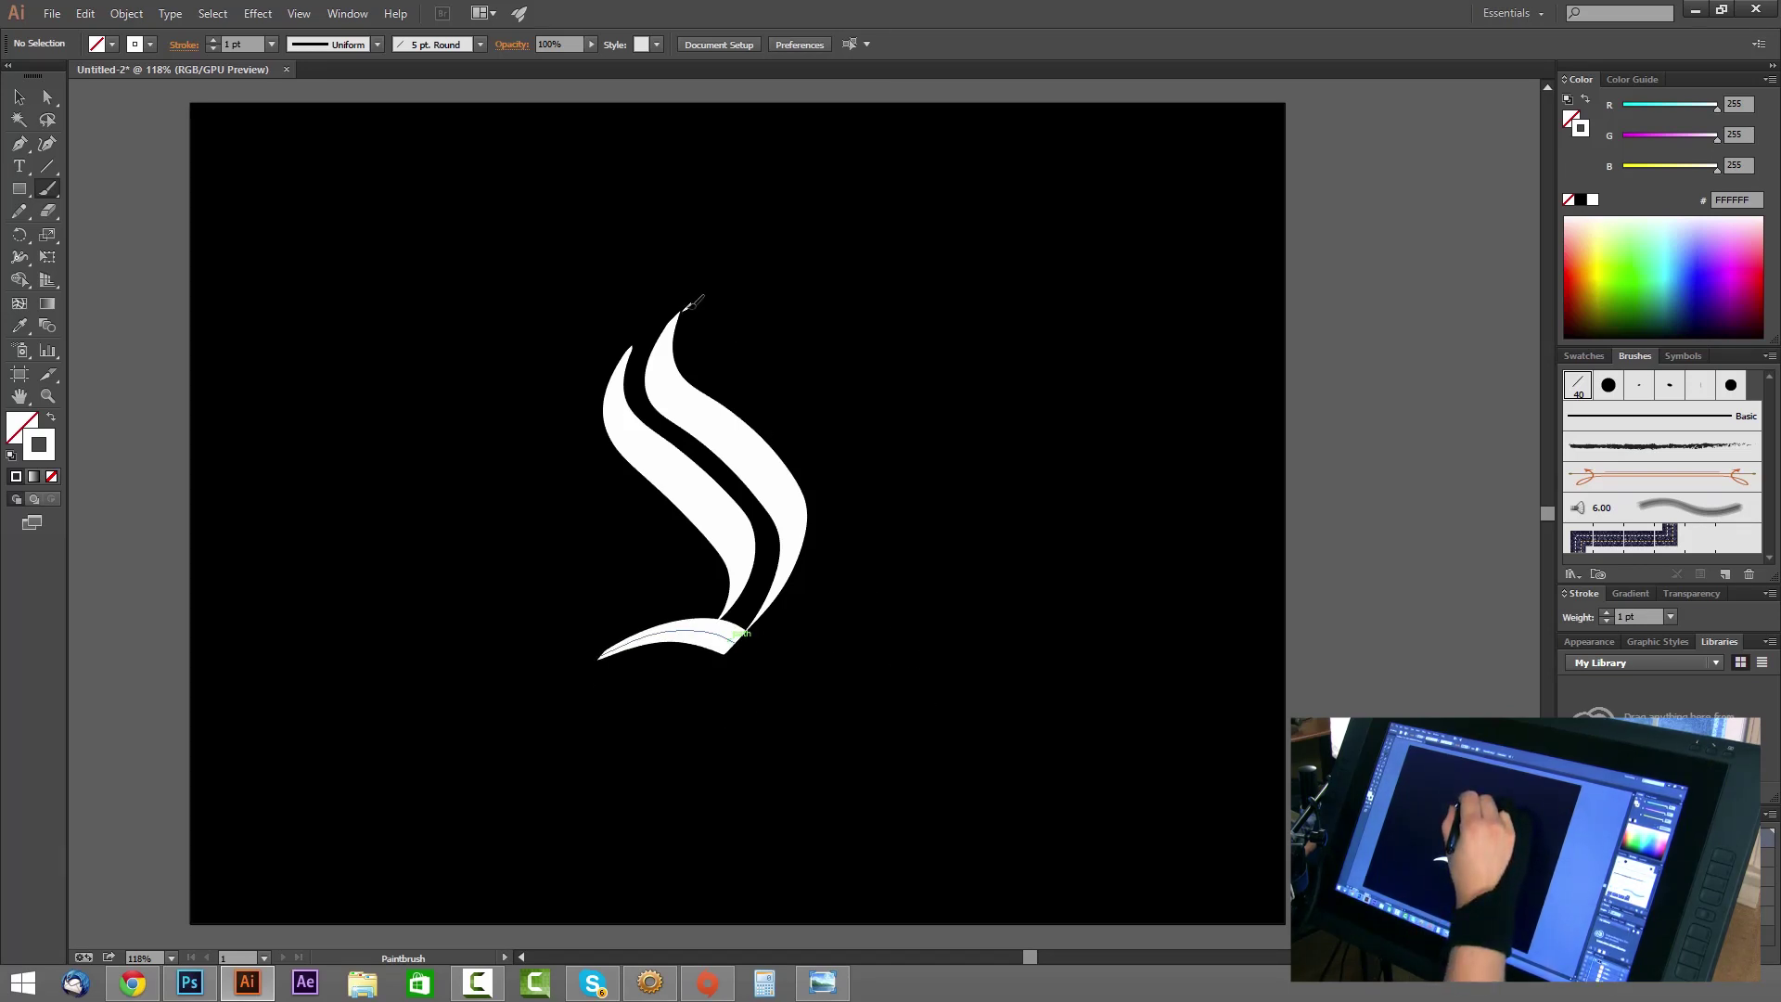
mouse_move(688, 305)
mouse_down()
mouse_move(751, 344)
mouse_move(836, 298)
mouse_up()
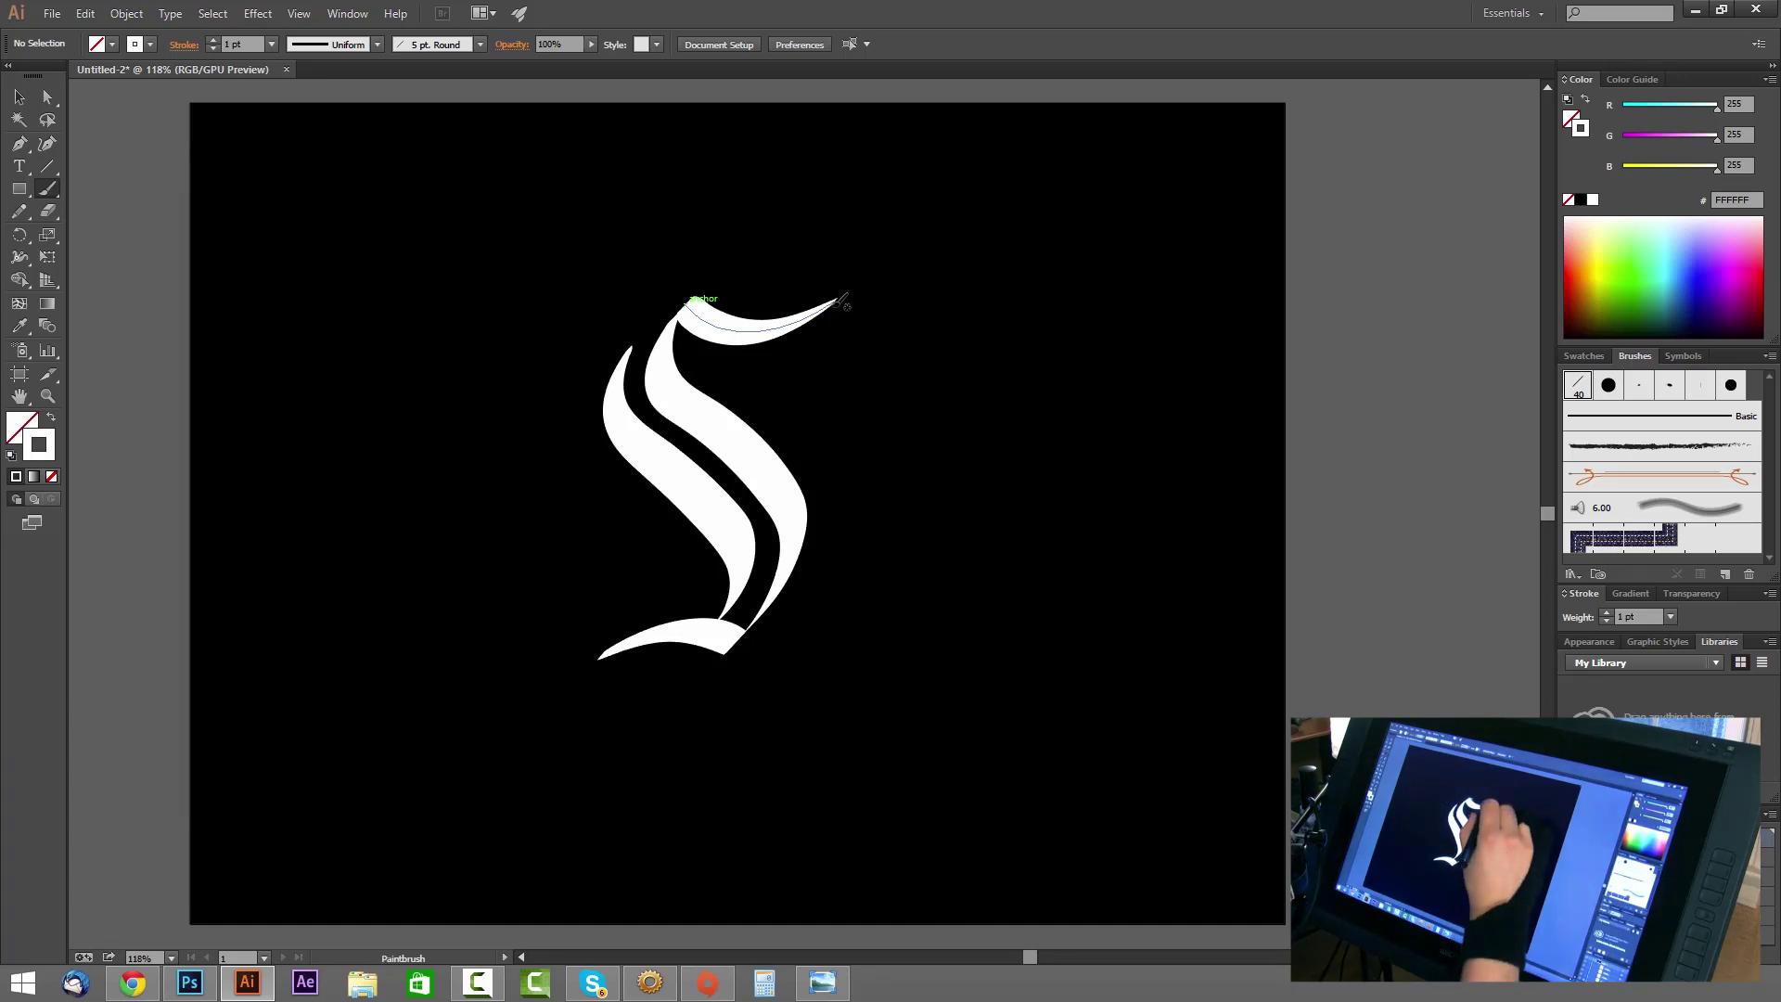
Paint a thin diagonal line from the top sweep's right tip to the bottom tail's left tip.
drag(833, 304, 740, 417)
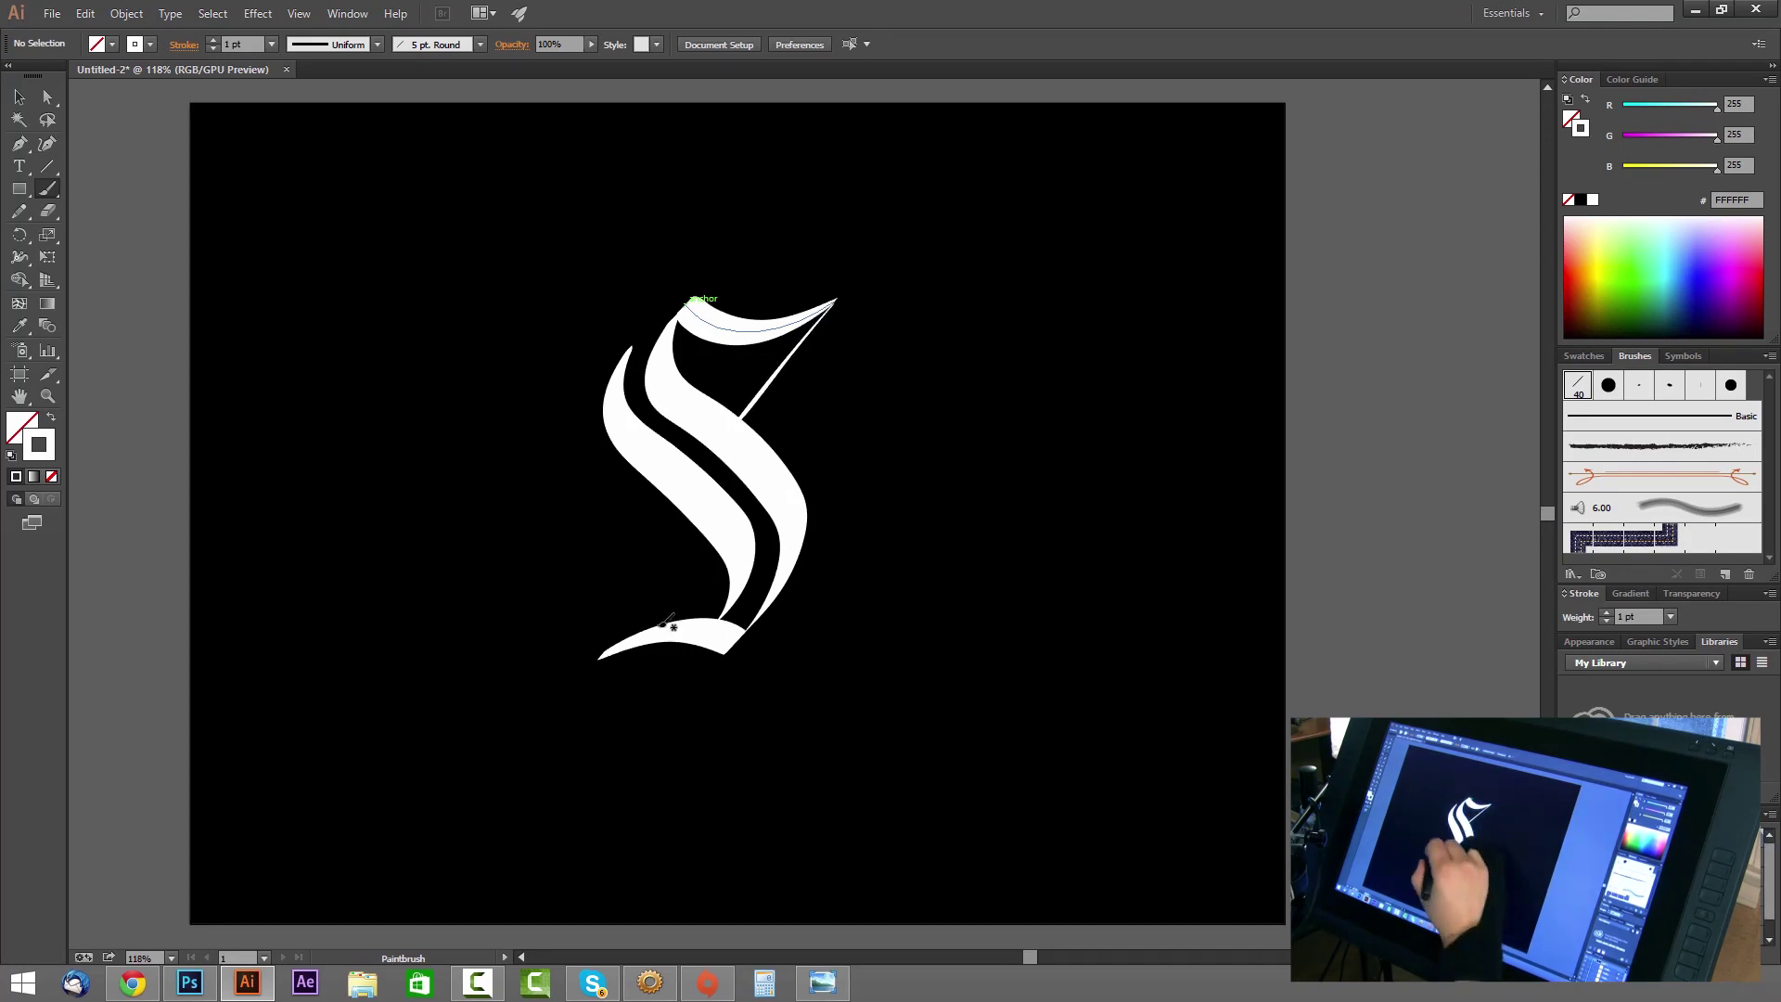
drag(610, 651, 698, 527)
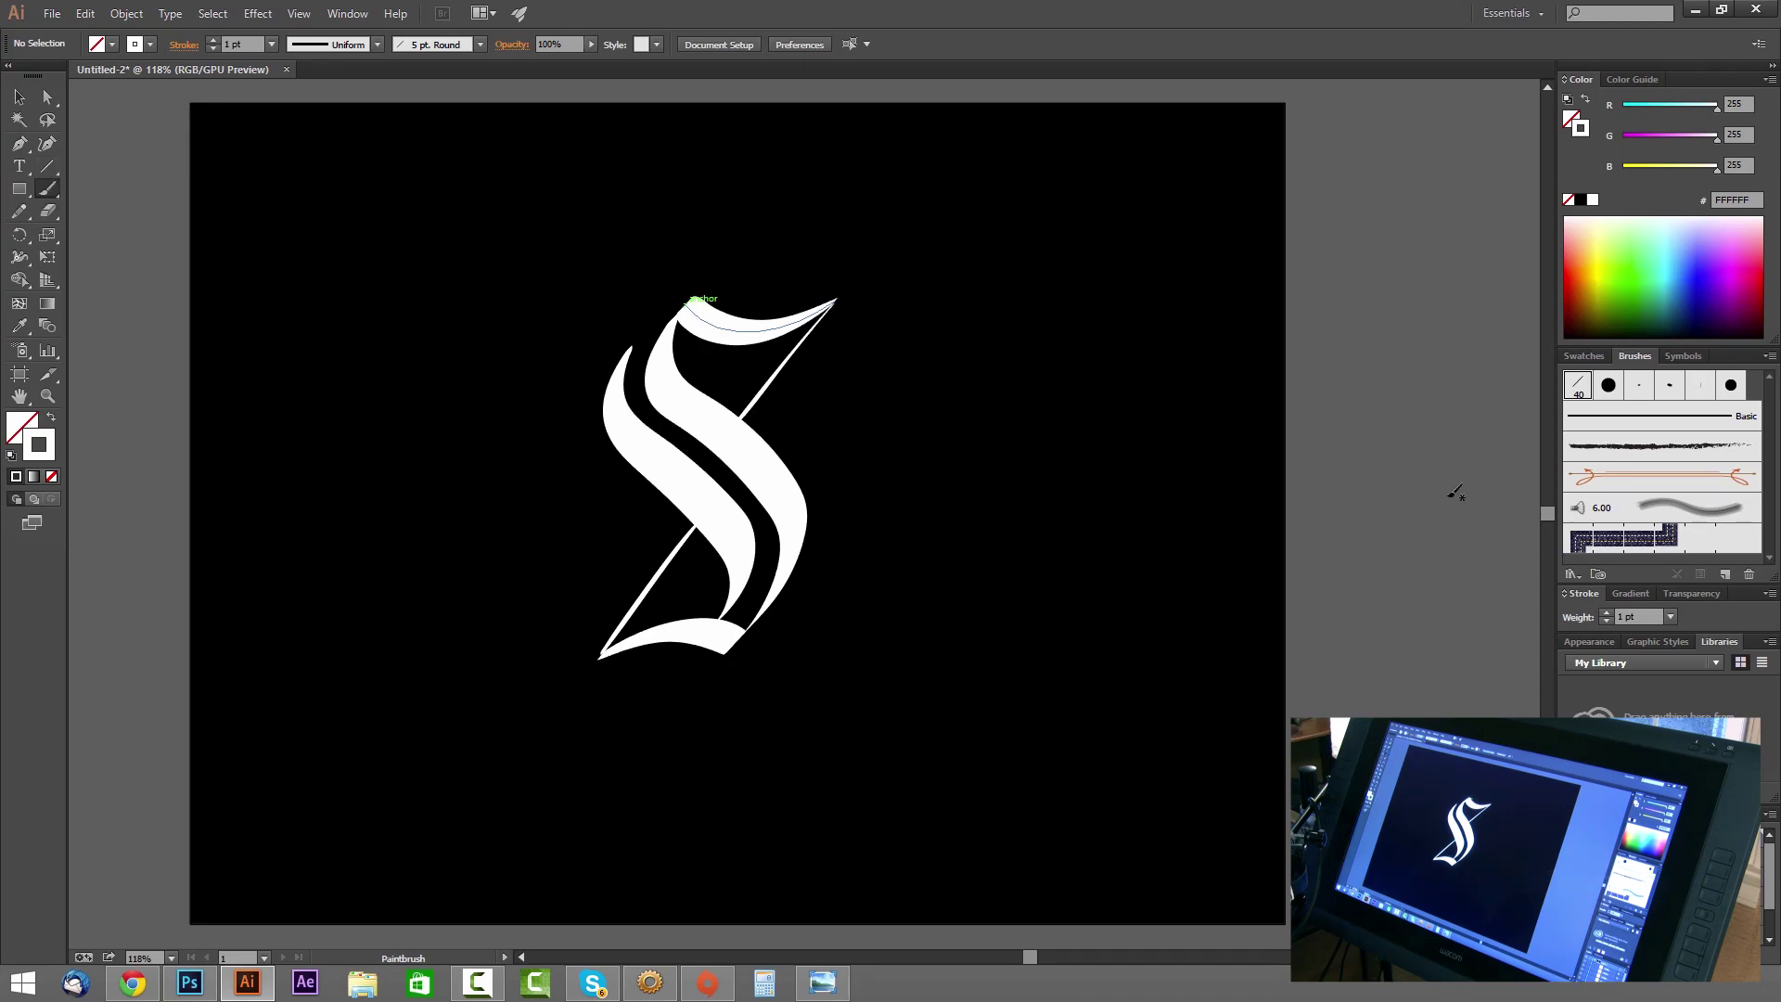
Set the 15 pt. Round brush to 5 pt, Pressure with 5 pt variation, and Fixed angle.
double_click(1610, 388)
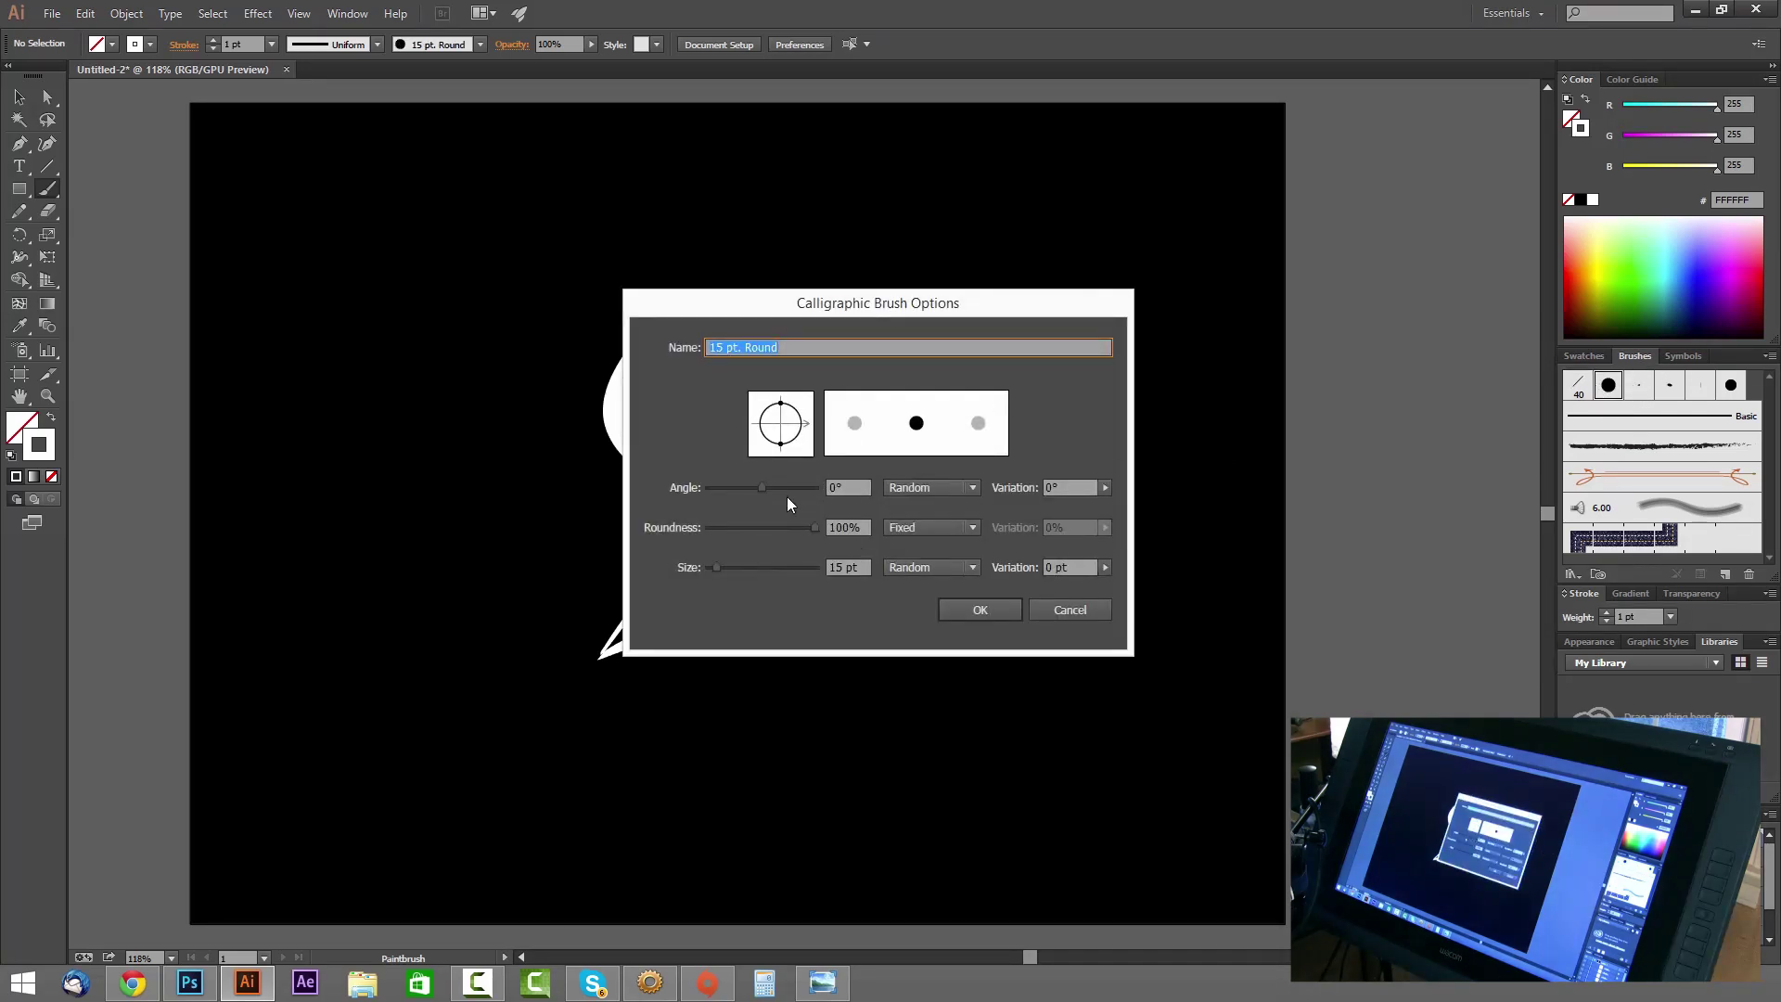
click(844, 566)
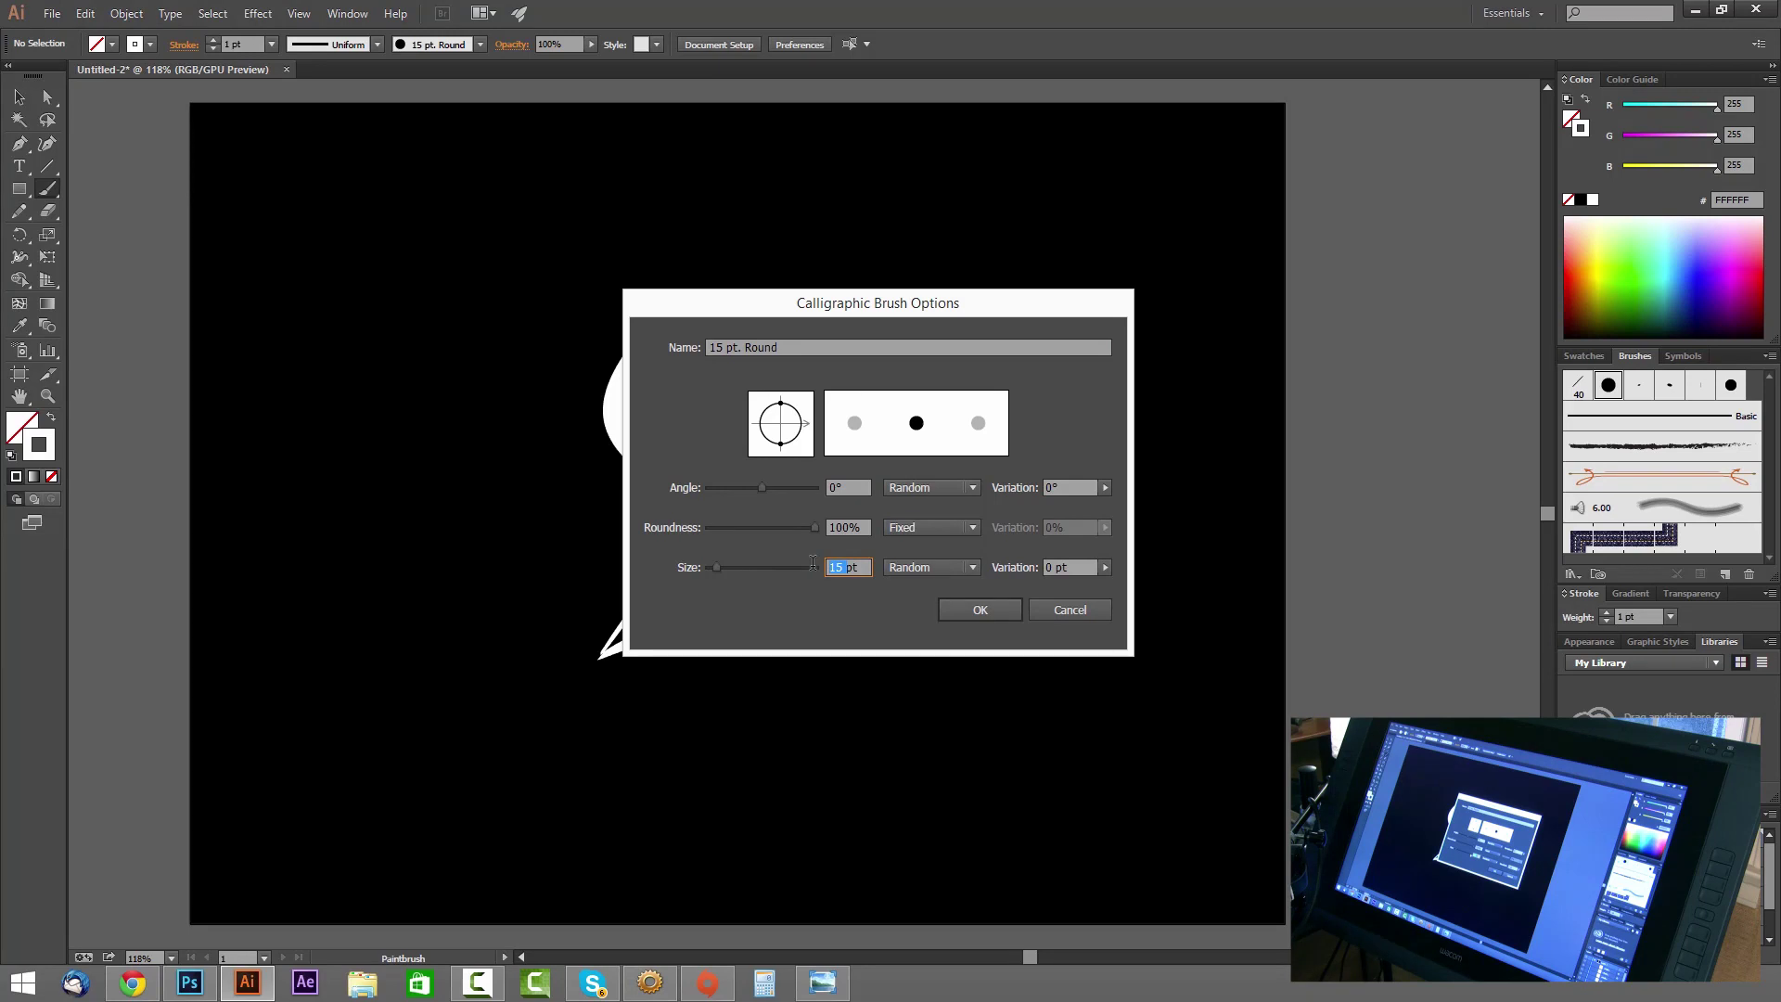
text(5)
click(930, 566)
click(922, 621)
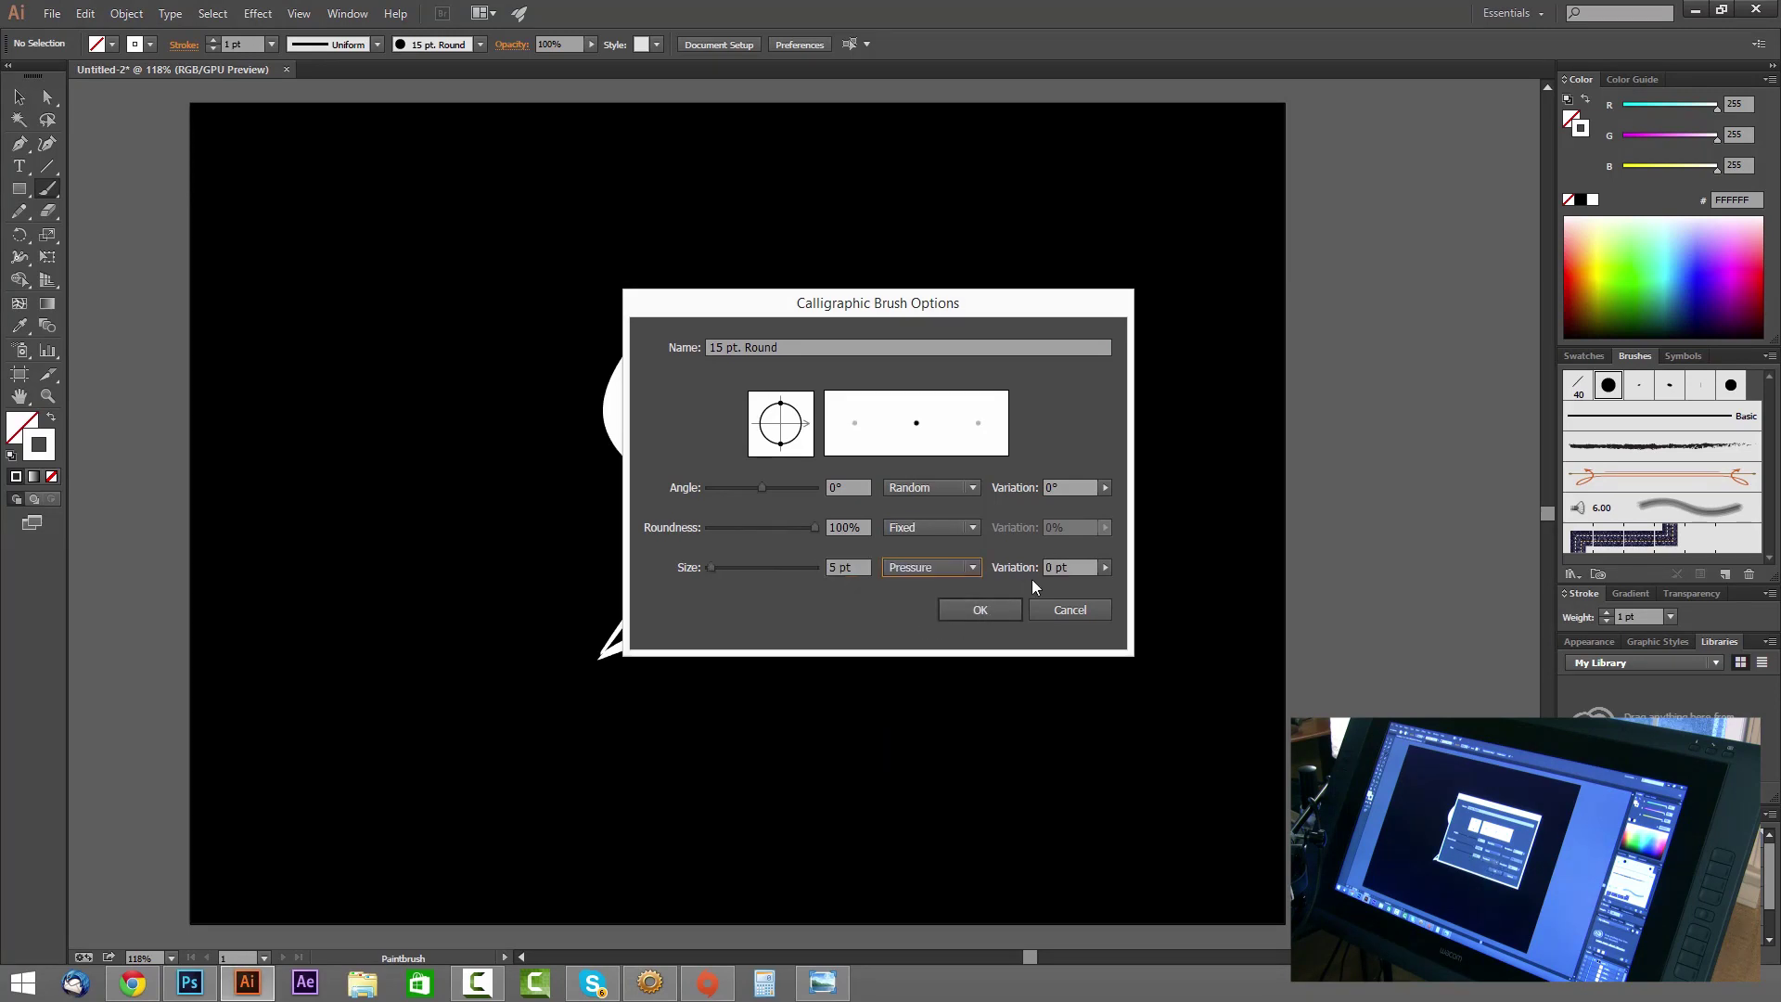
click(1058, 565)
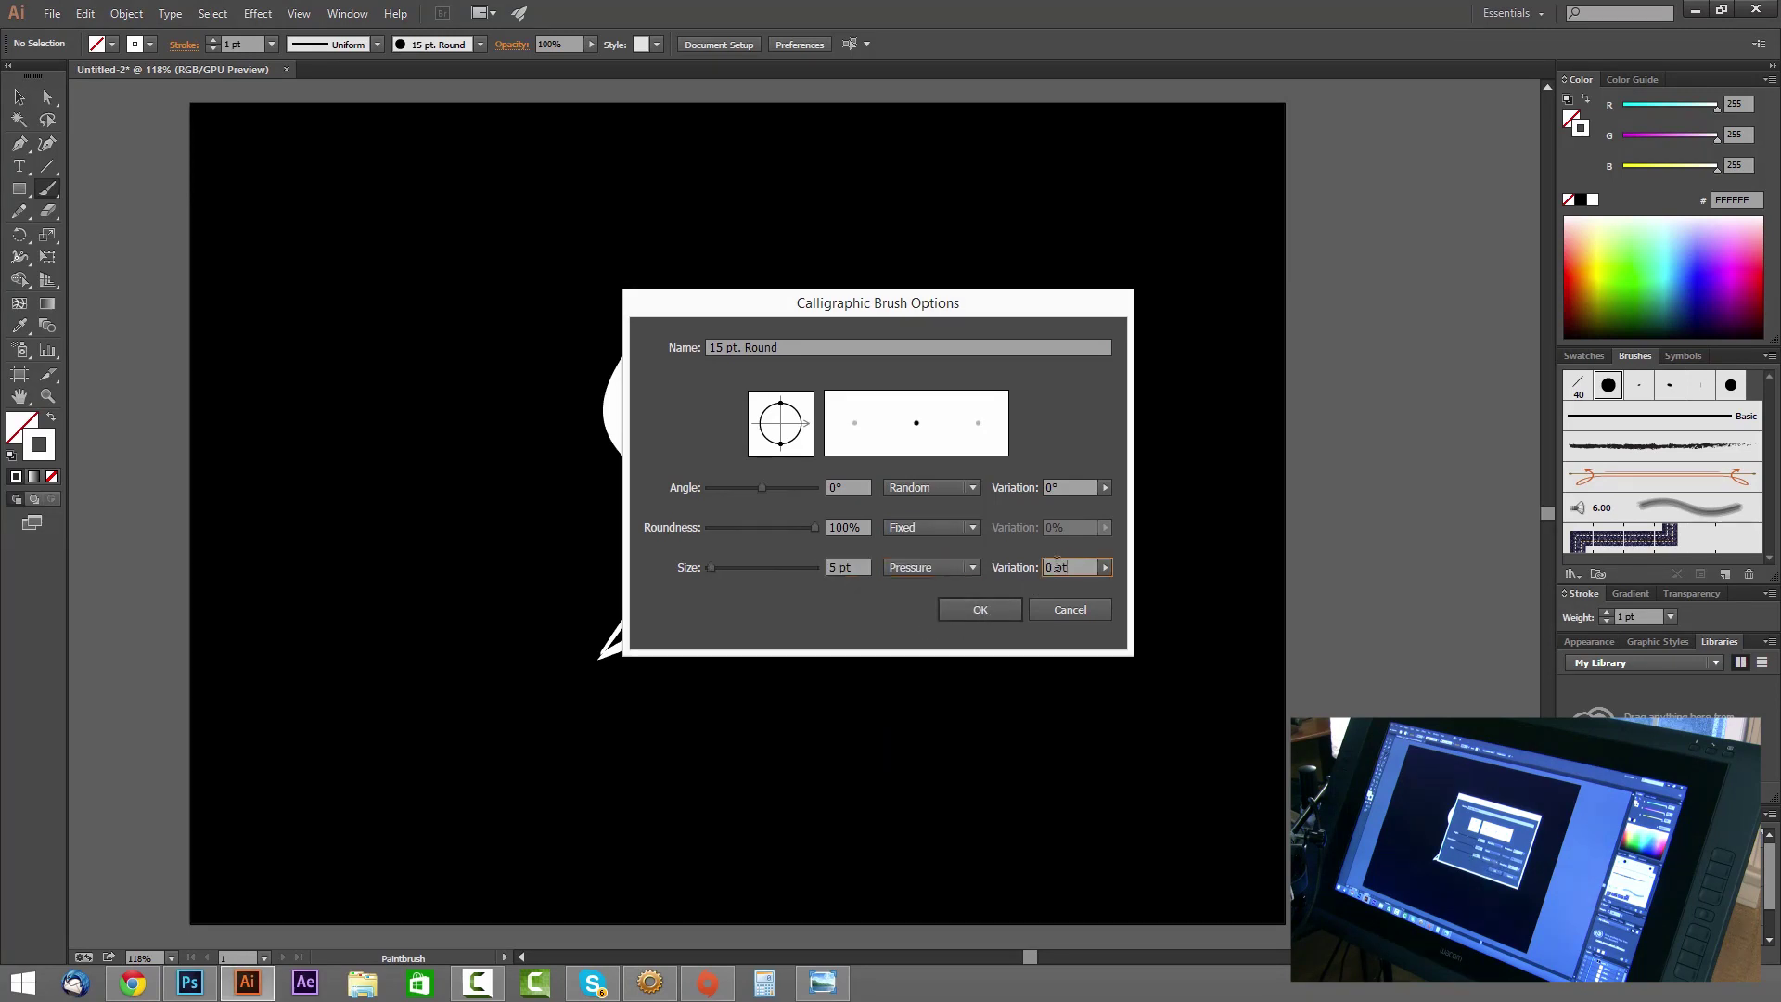
click(1105, 566)
click(1109, 584)
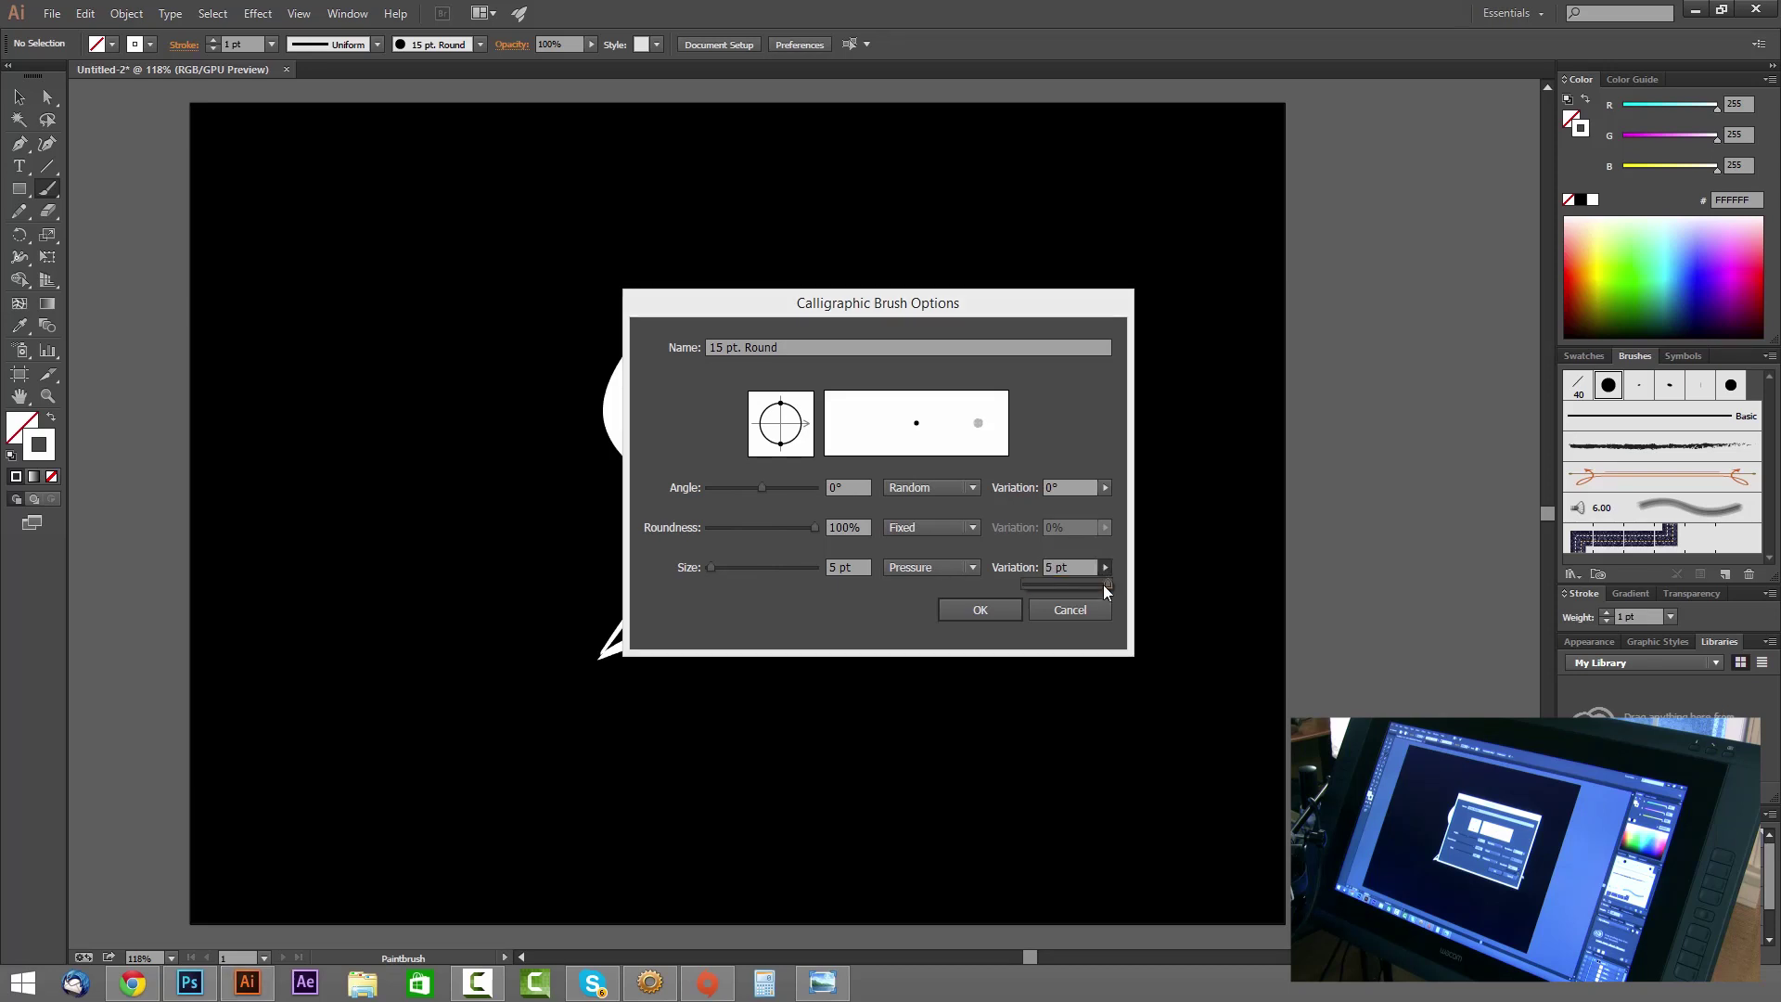
click(906, 488)
click(905, 502)
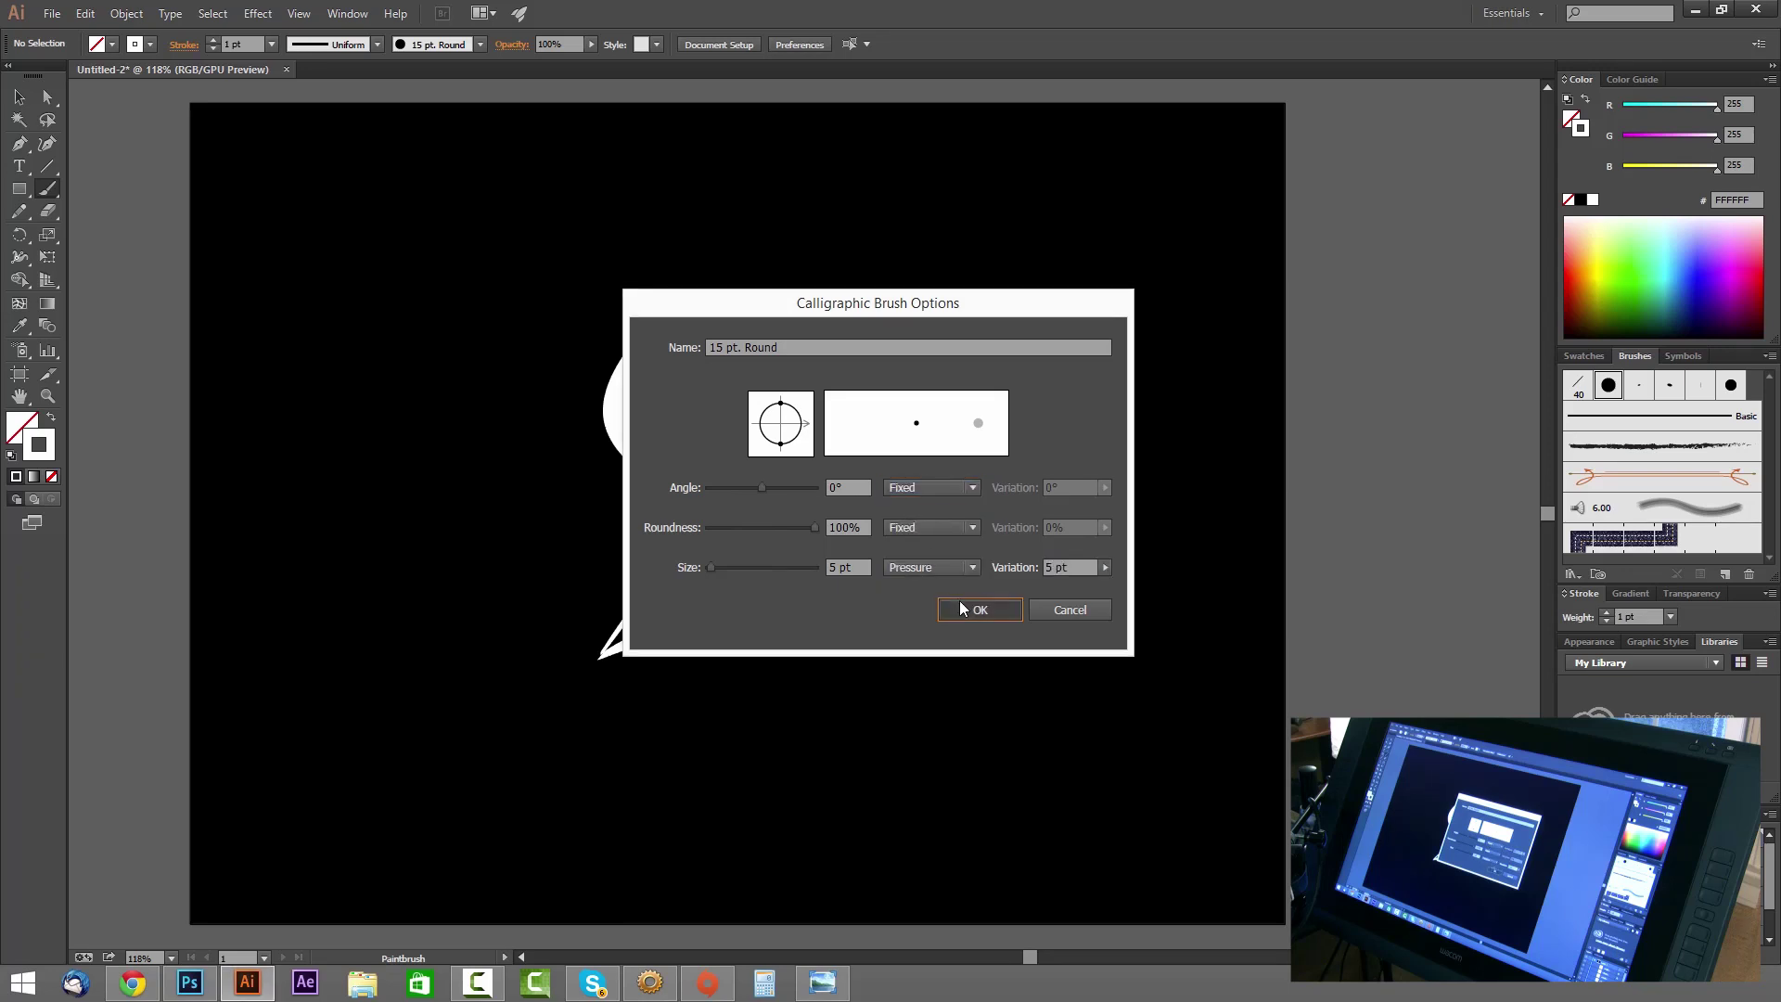
click(960, 605)
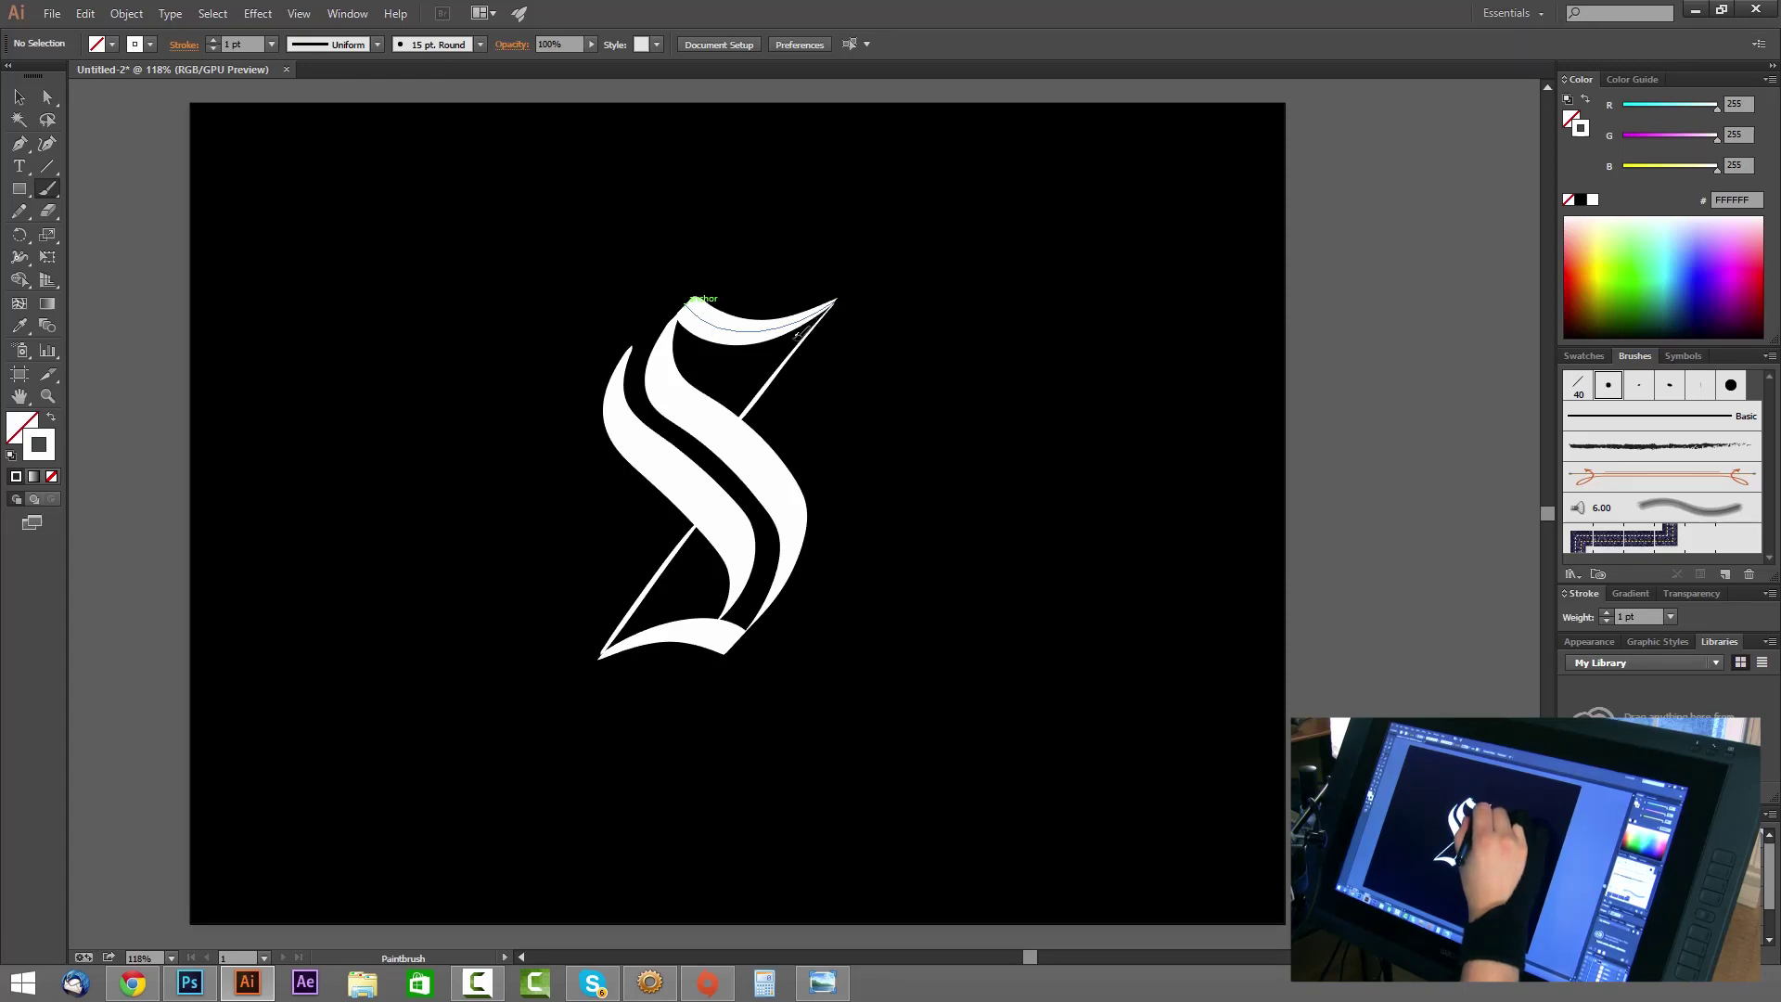
Paint a thin accent stroke along the S's lower-left diagonal, then undo a test squiggle.
drag(795, 340, 739, 406)
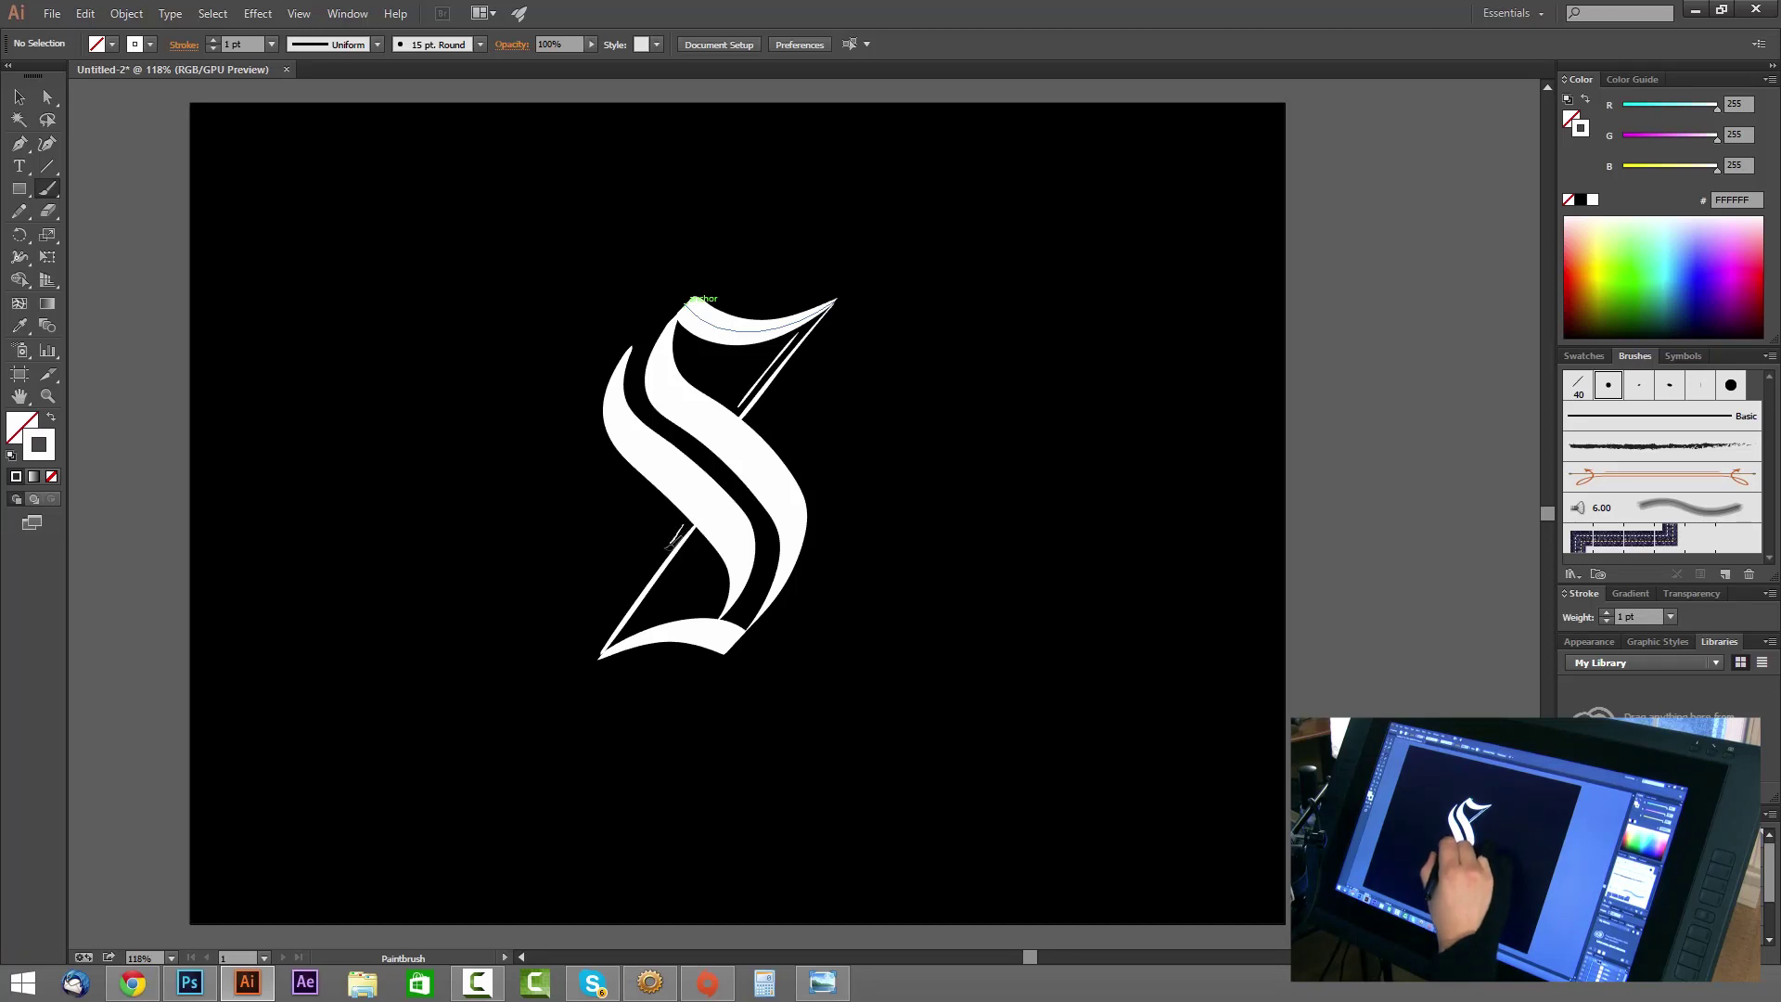
drag(674, 541, 588, 653)
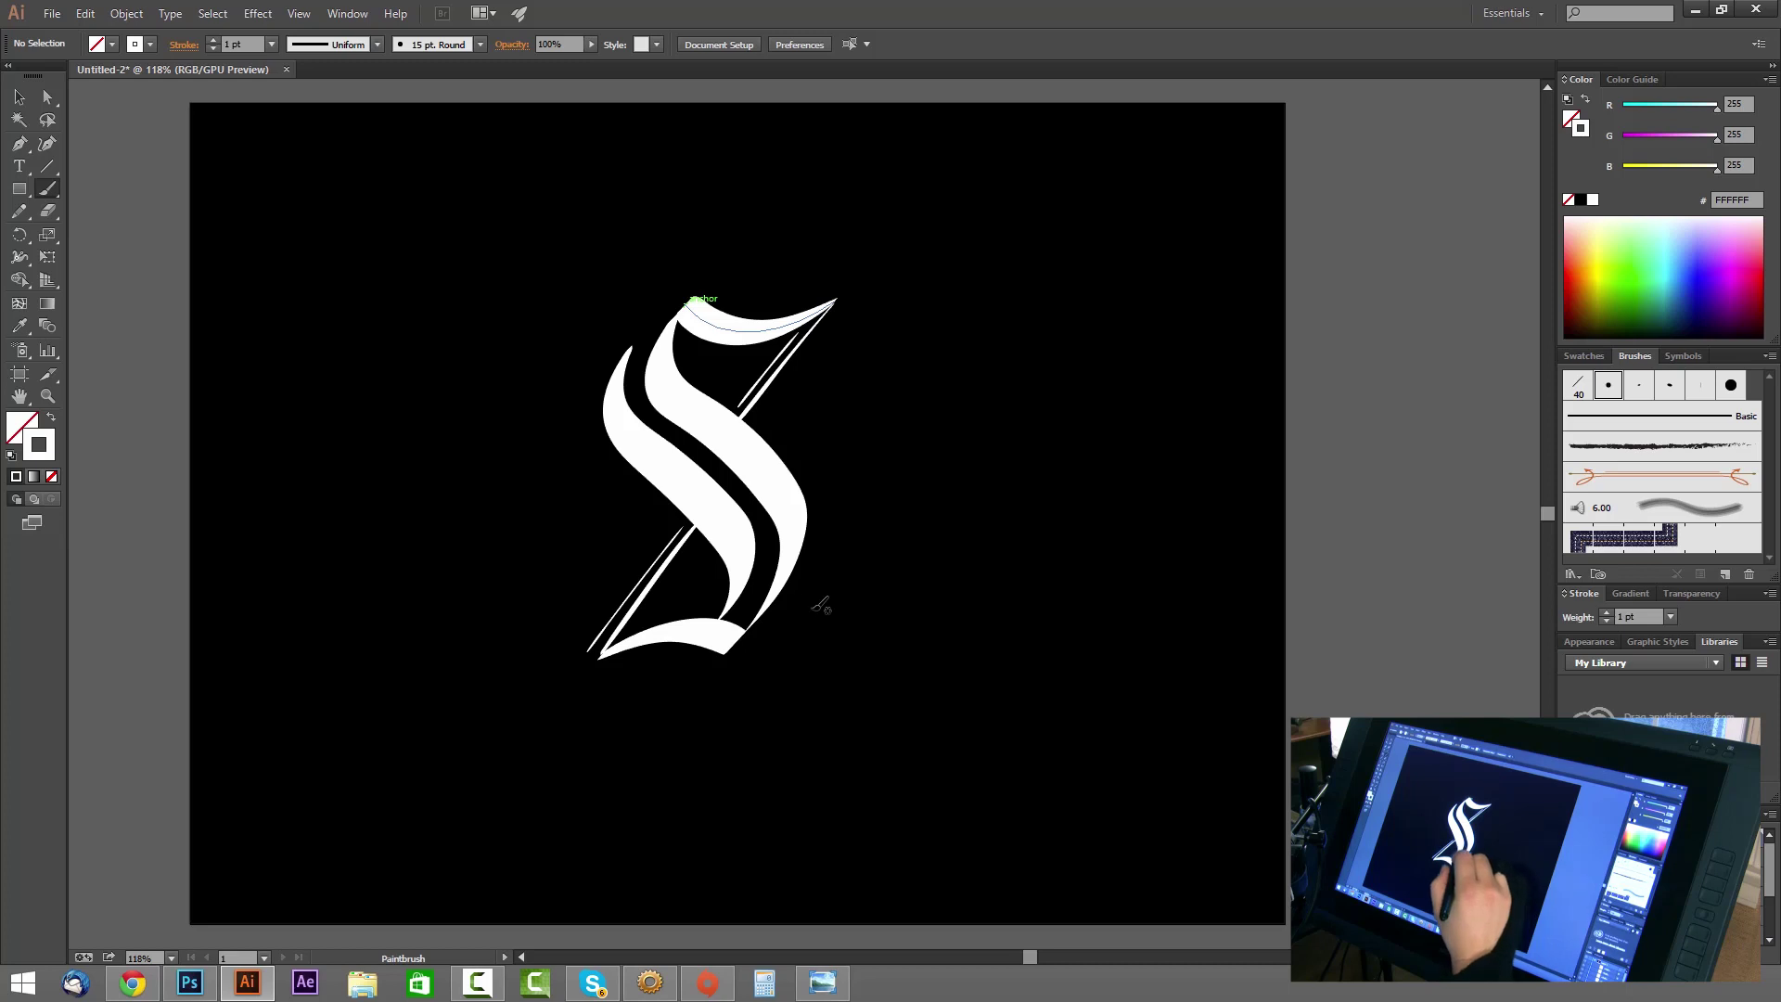
key(ctrl+z)
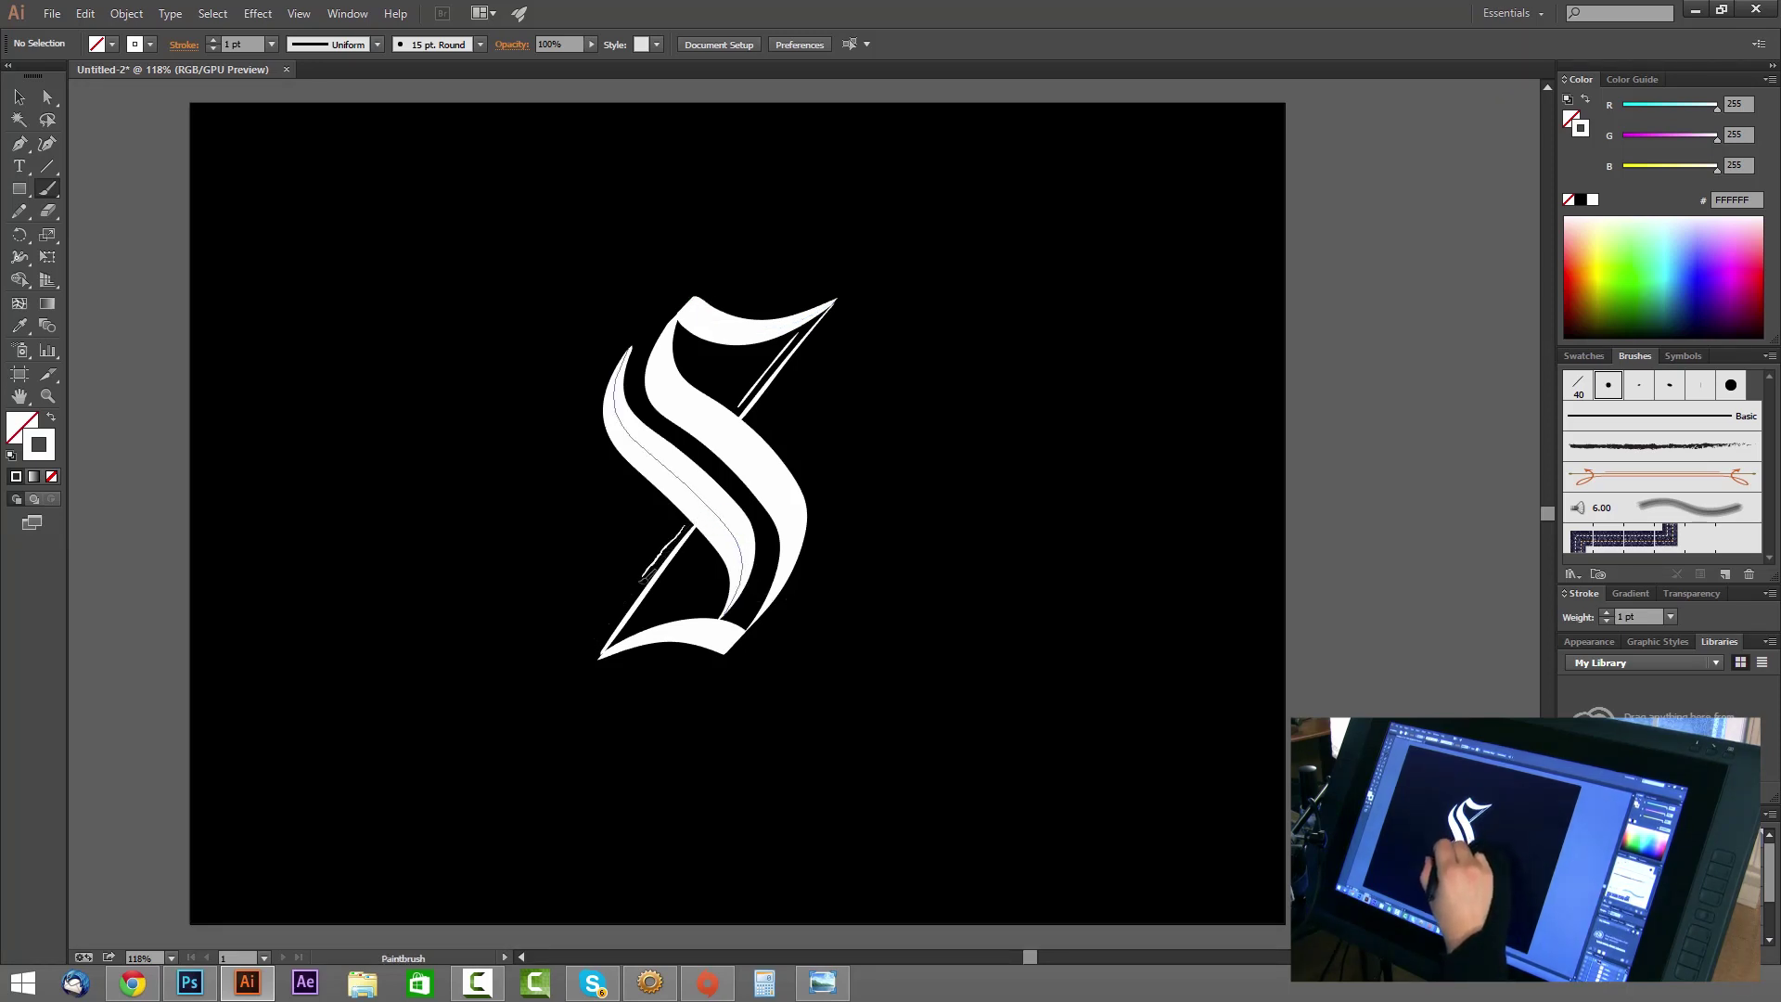
drag(608, 633, 594, 654)
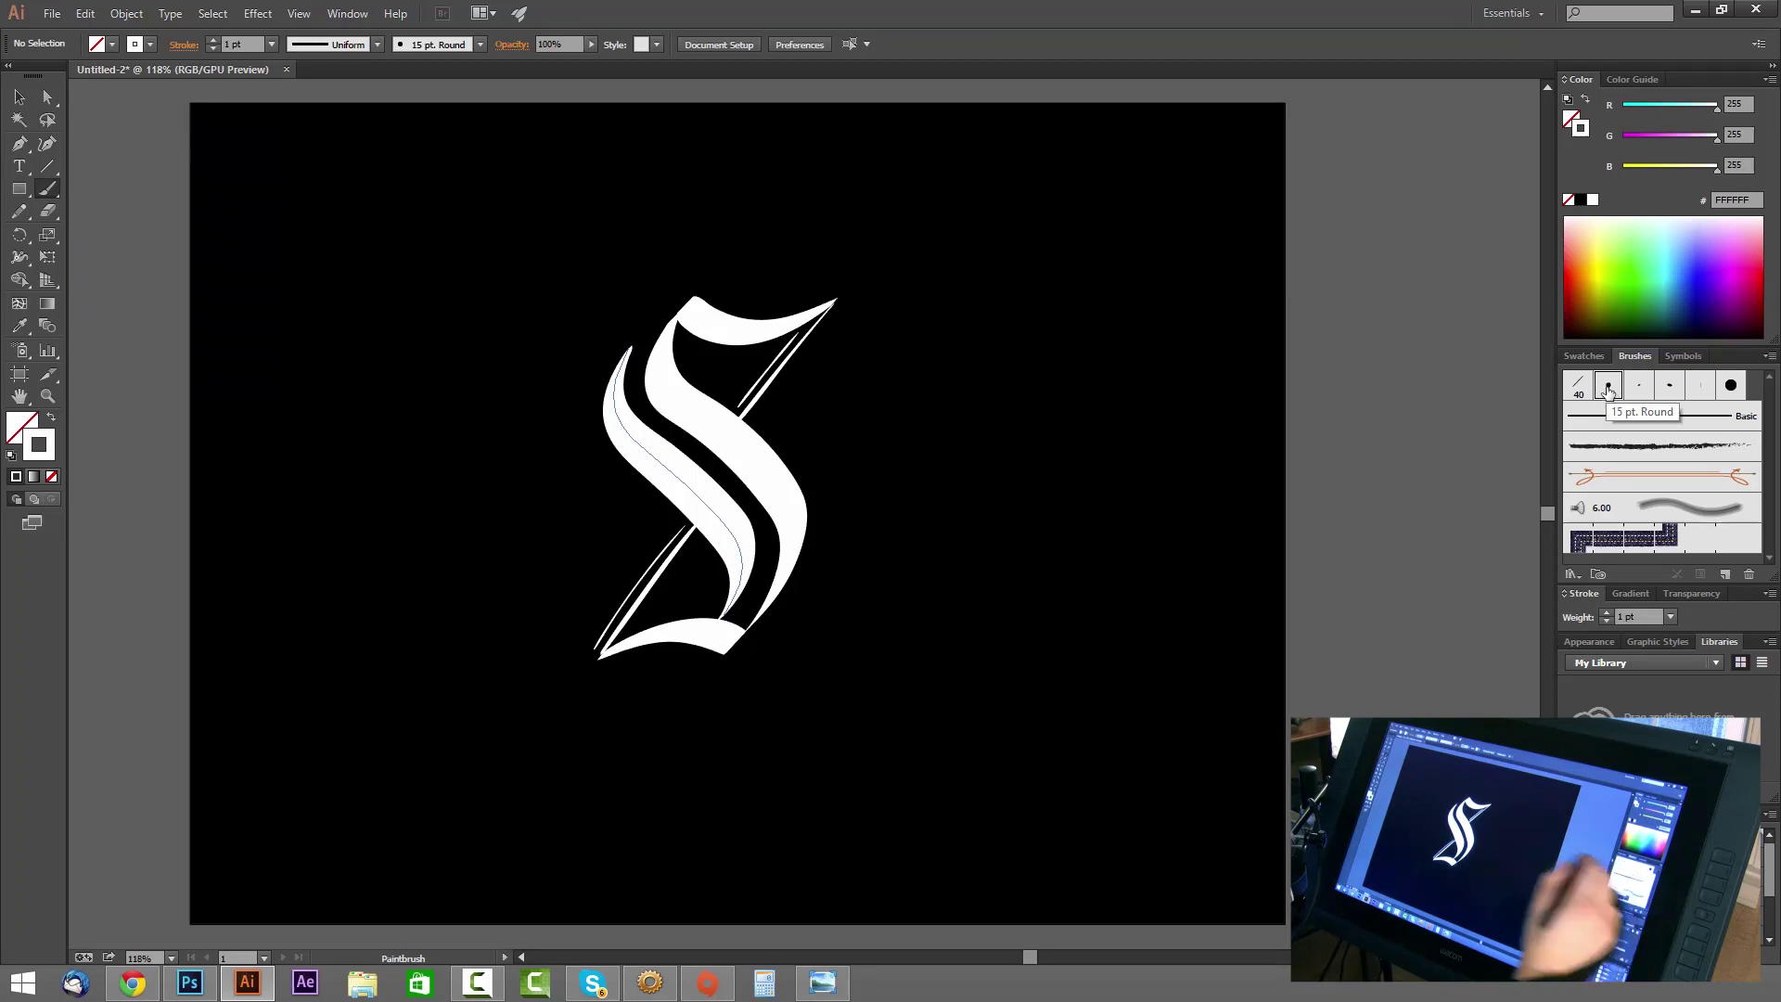
drag(892, 501, 1034, 564)
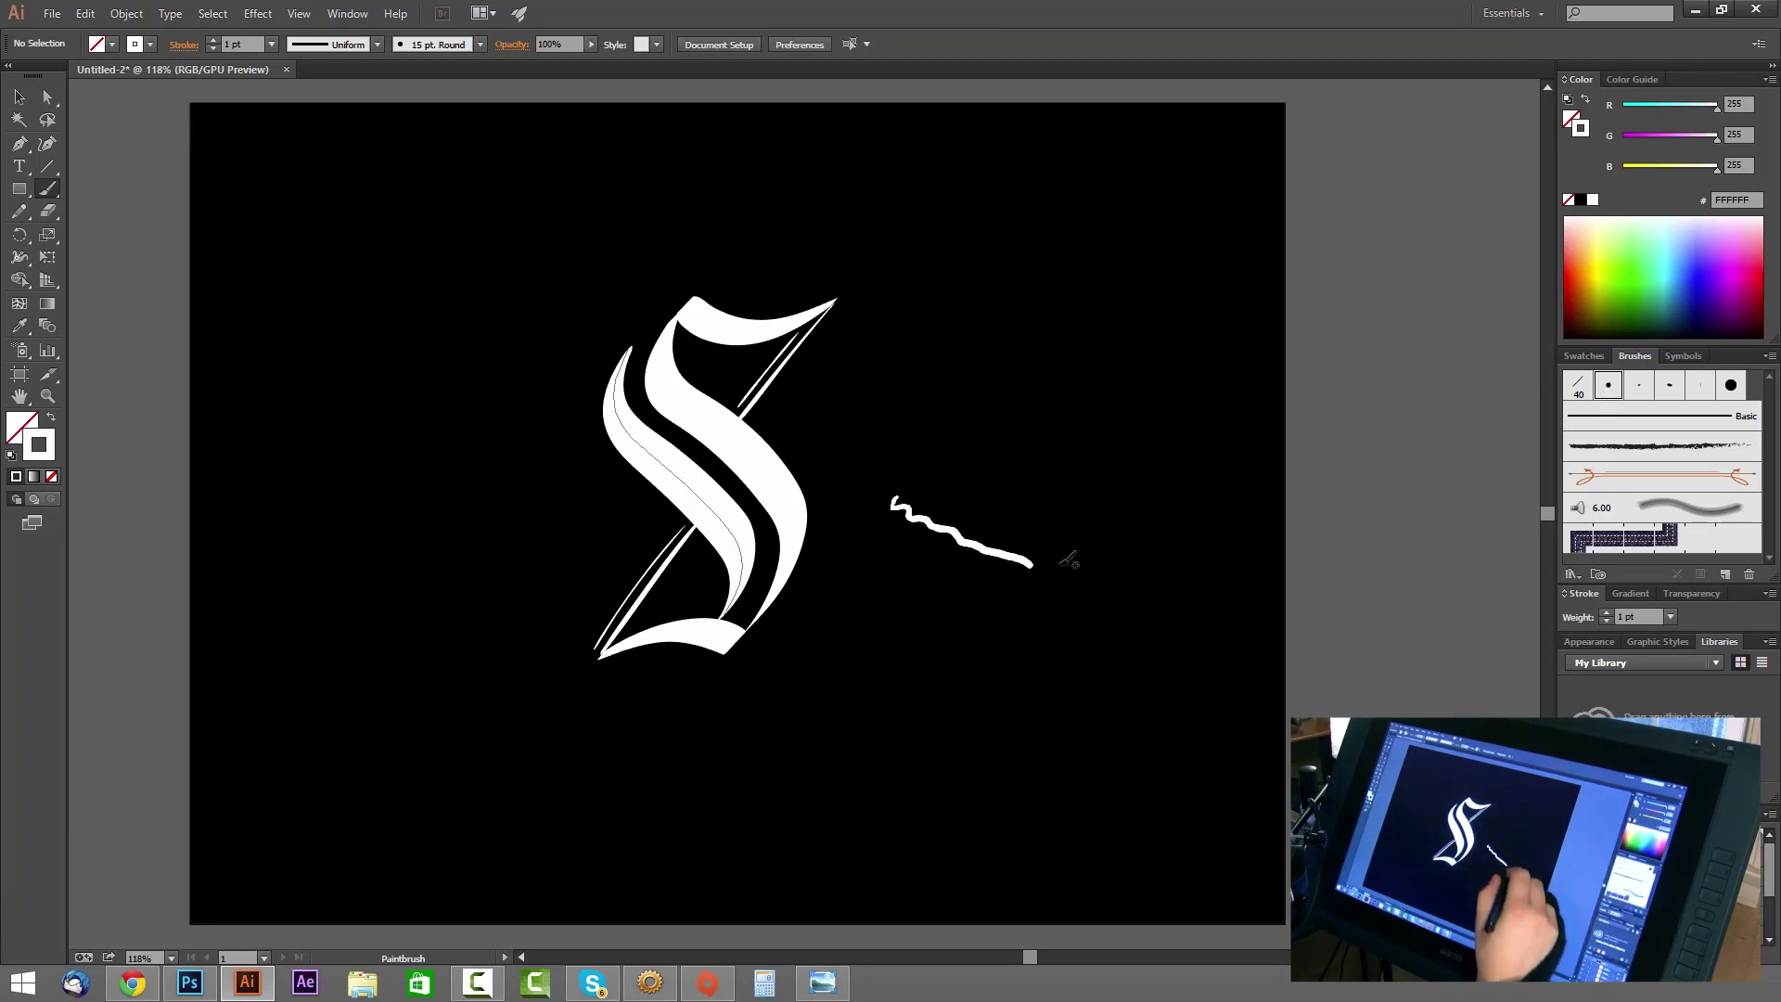
key(ctrl+z)
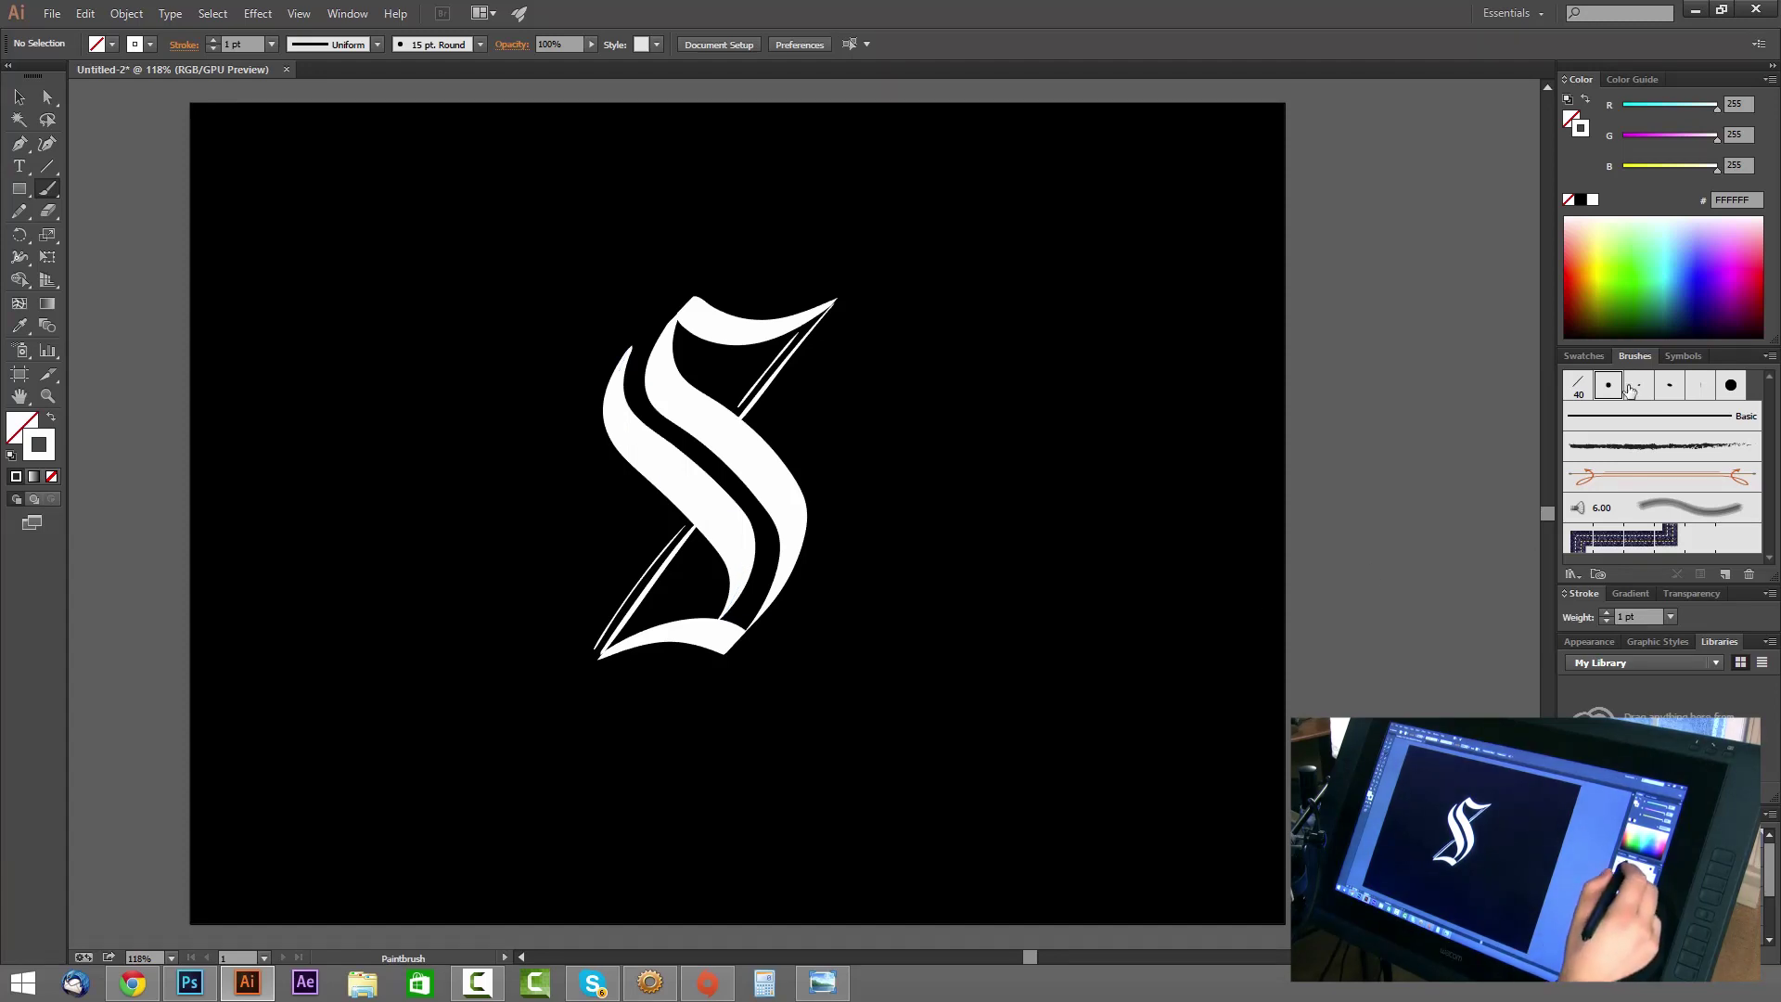
Set the 3 pt. Oval brush to 12 pt, Fixed roundness, Pressure size with 12 pt variation.
click(1638, 385)
double_click(1640, 387)
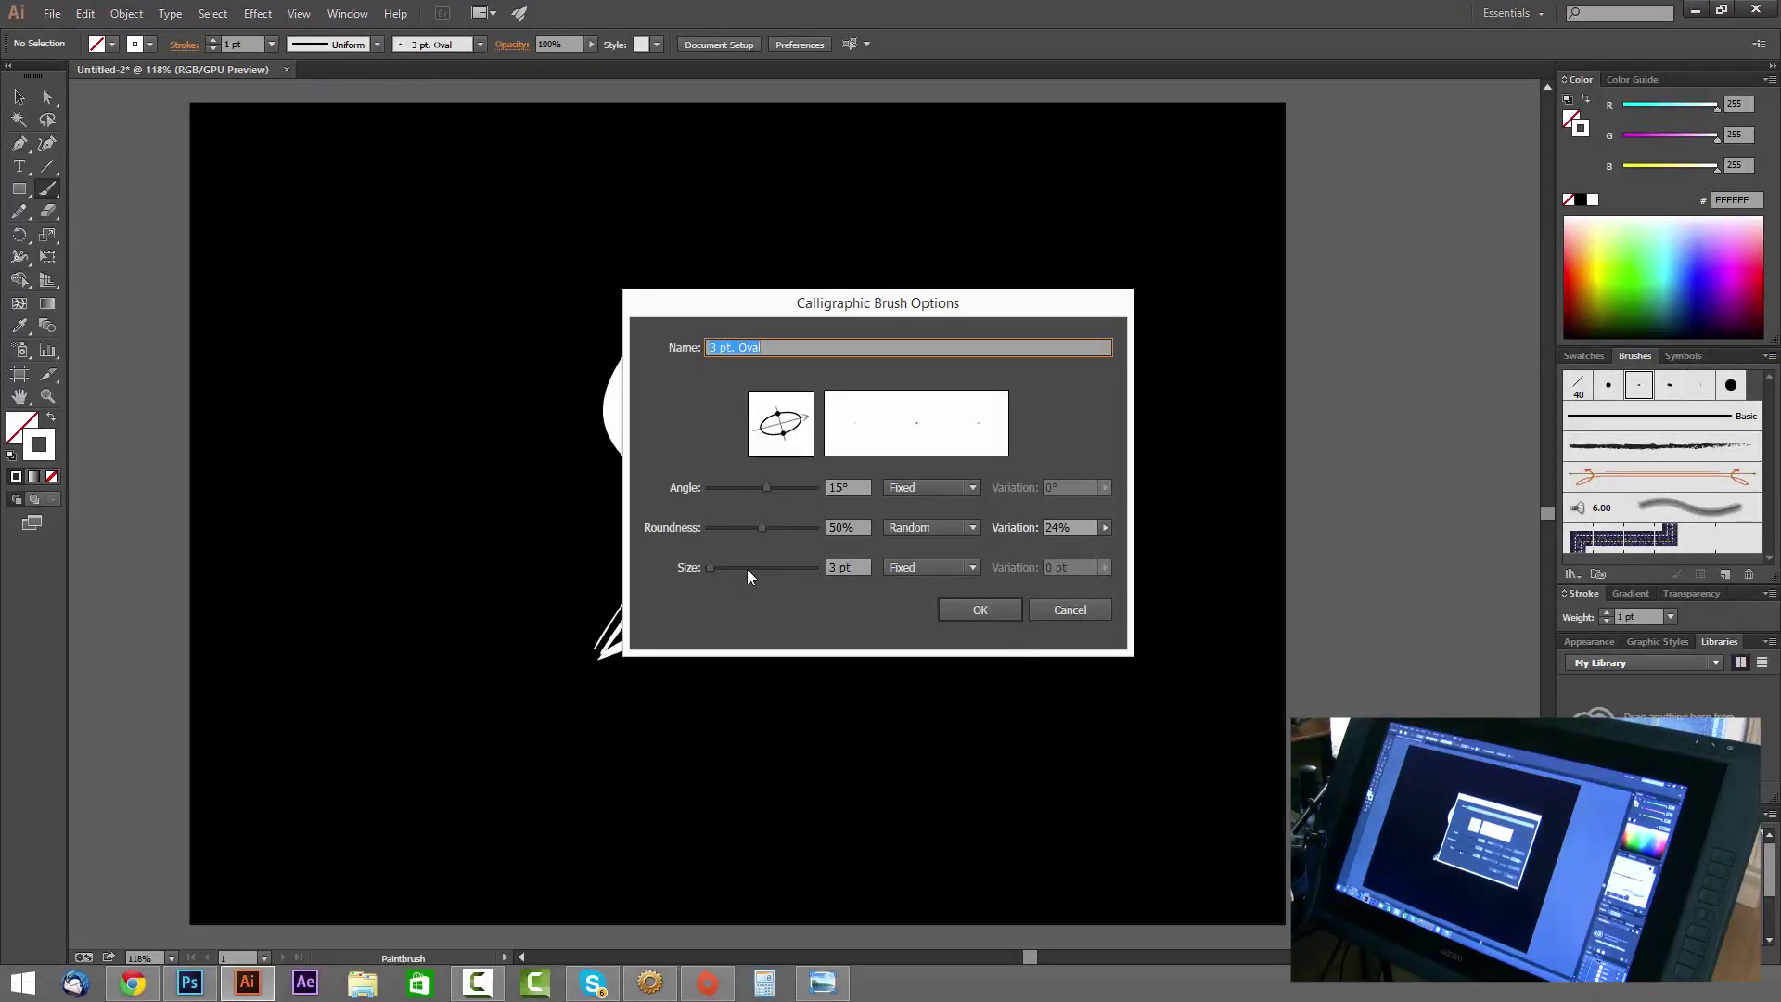
drag(840, 566, 808, 564)
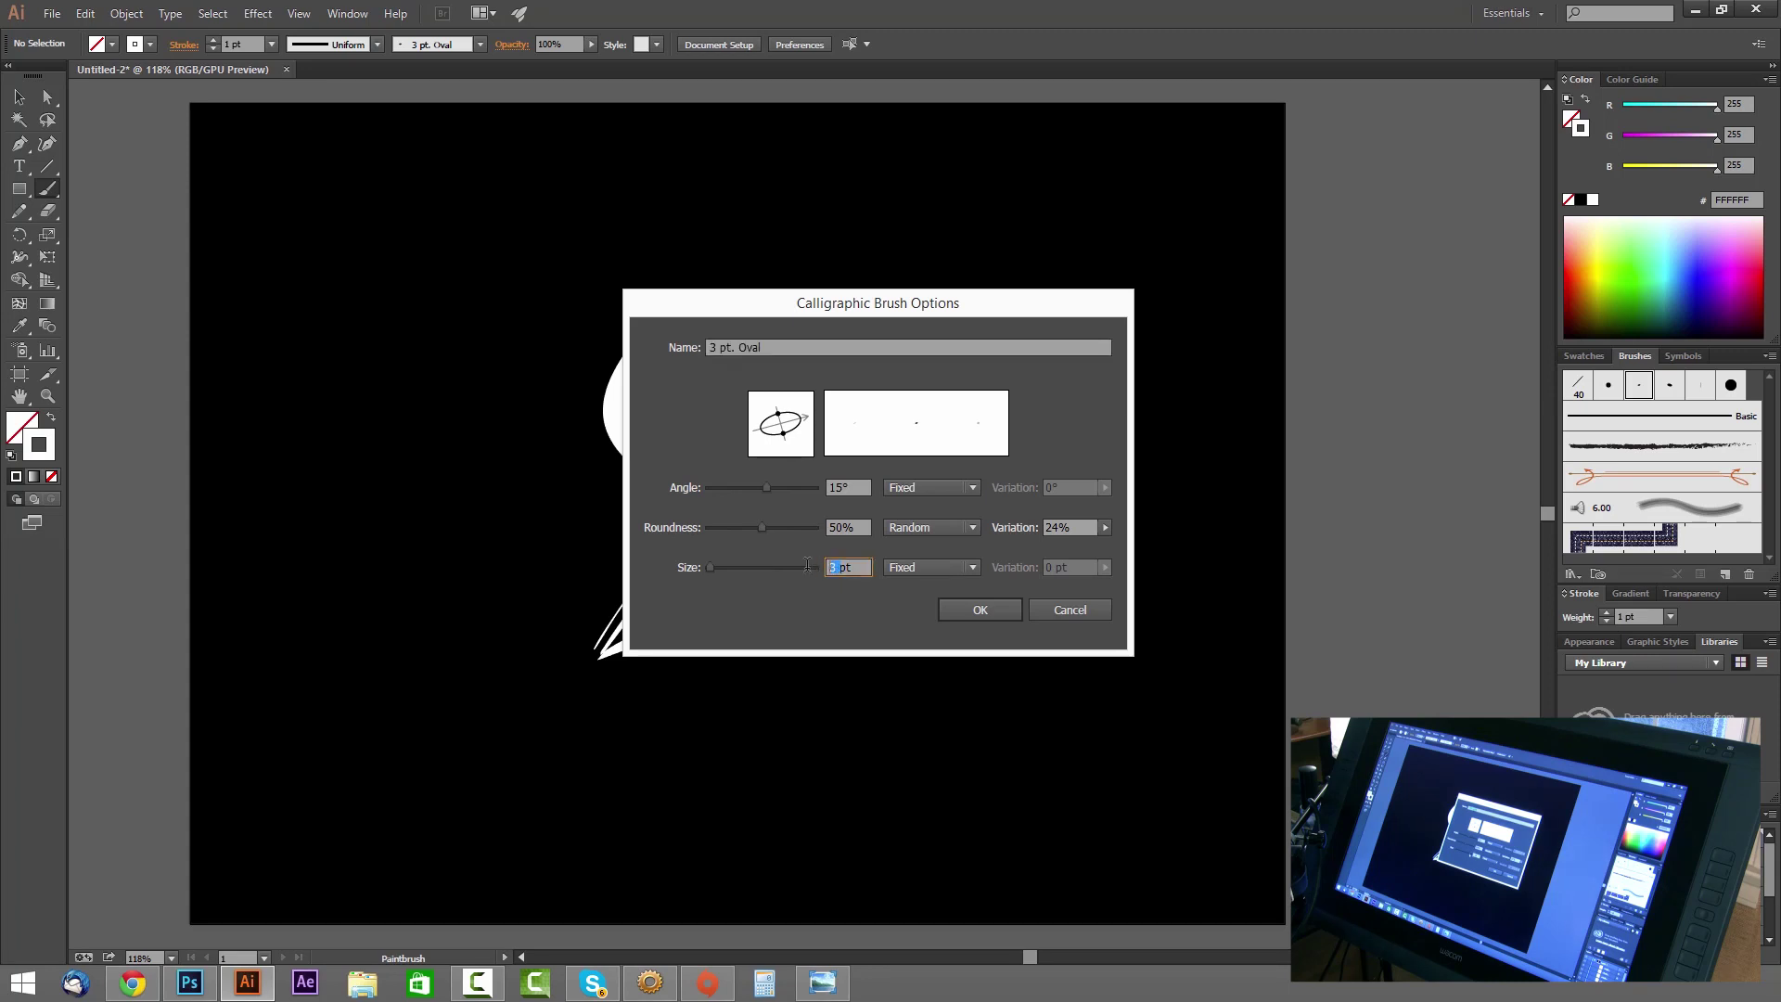
text(12)
click(933, 526)
click(969, 544)
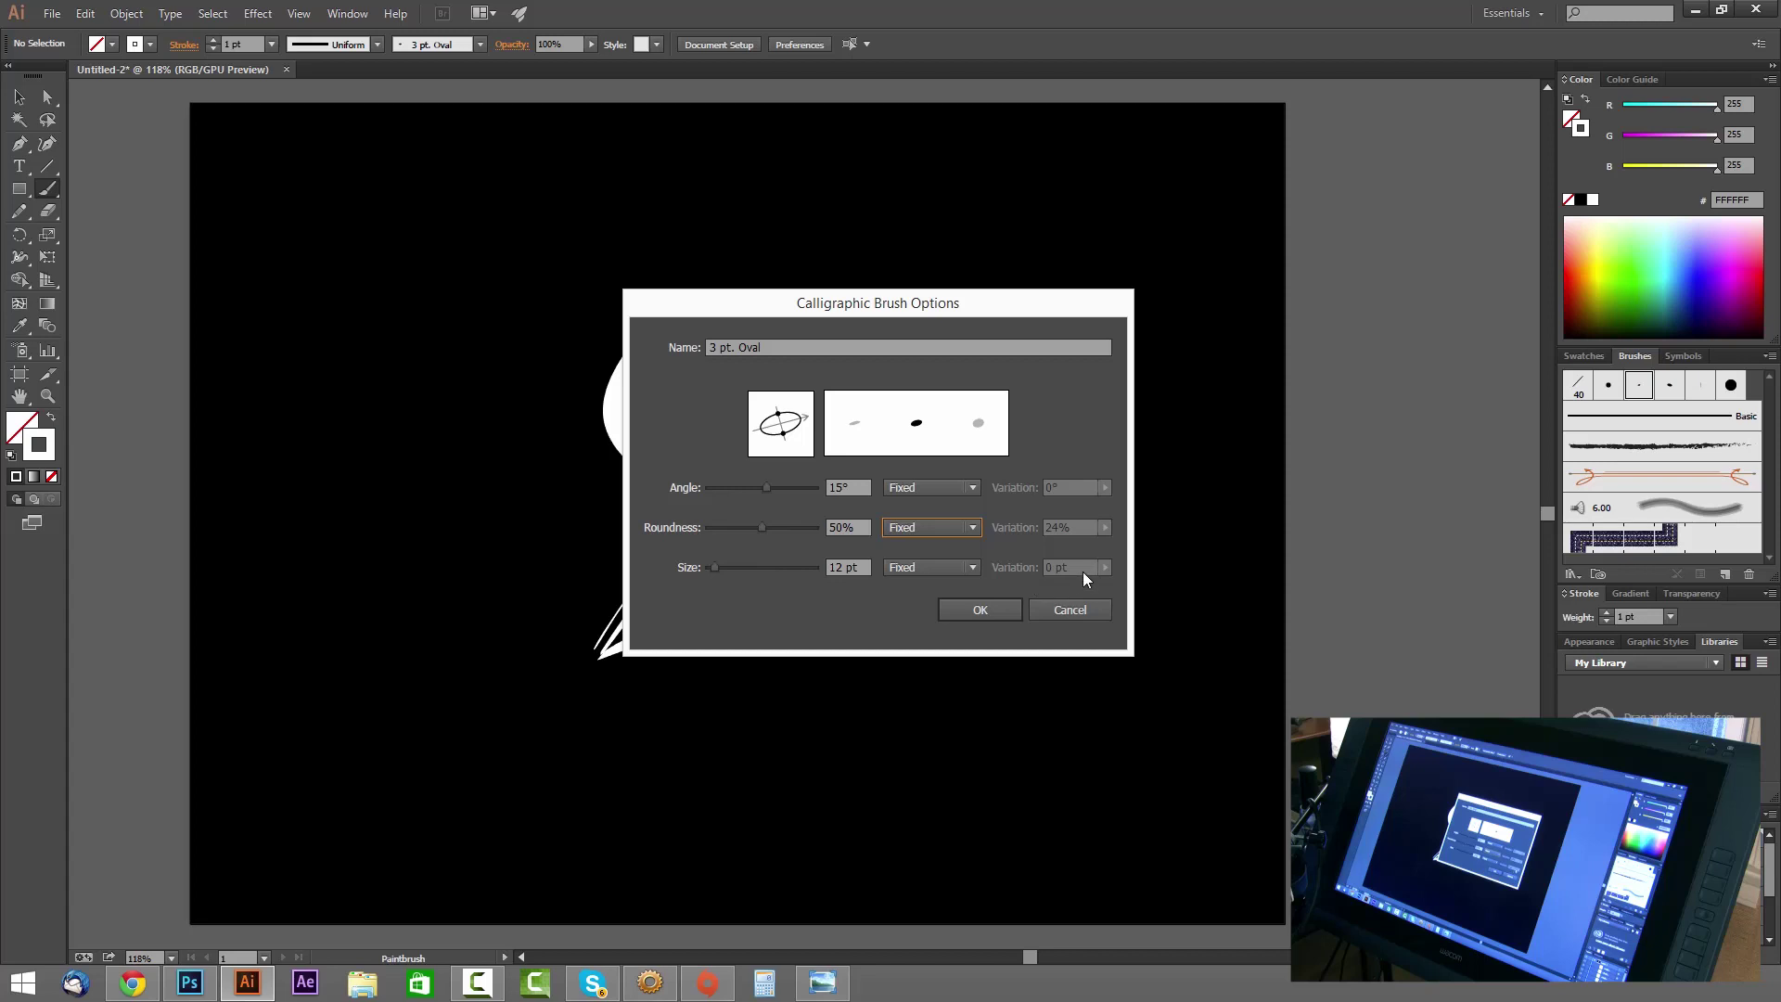
click(969, 567)
click(959, 627)
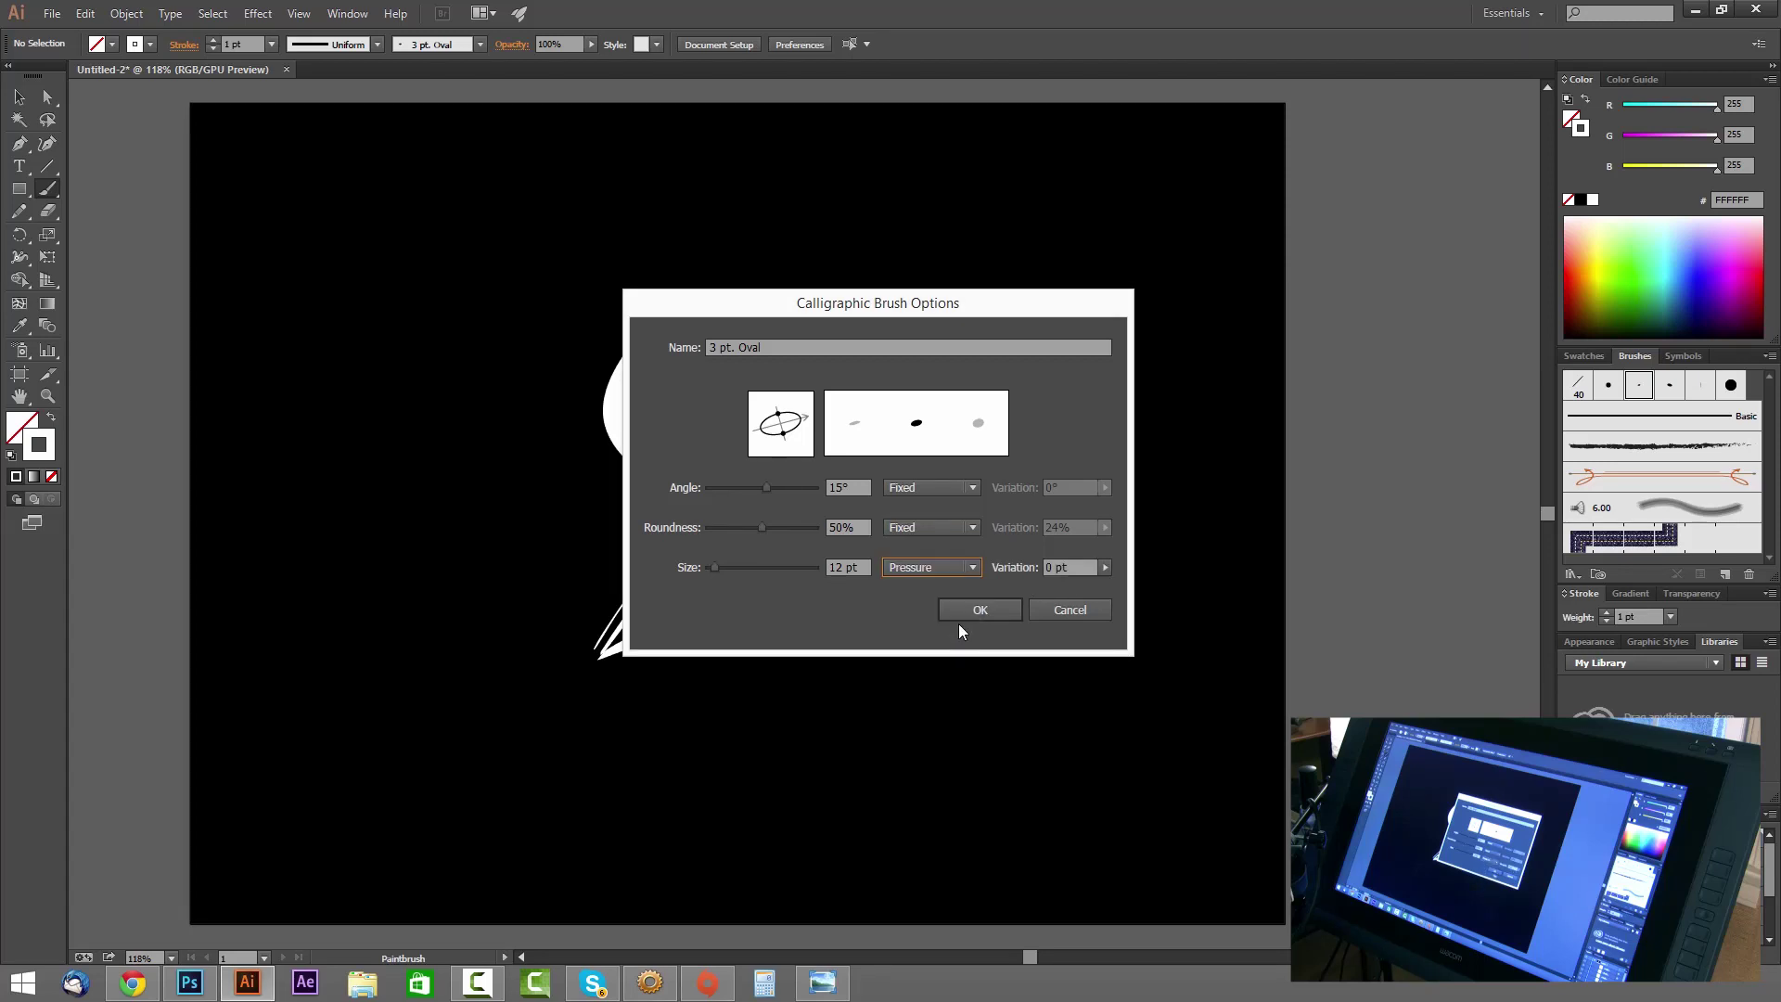
click(1106, 567)
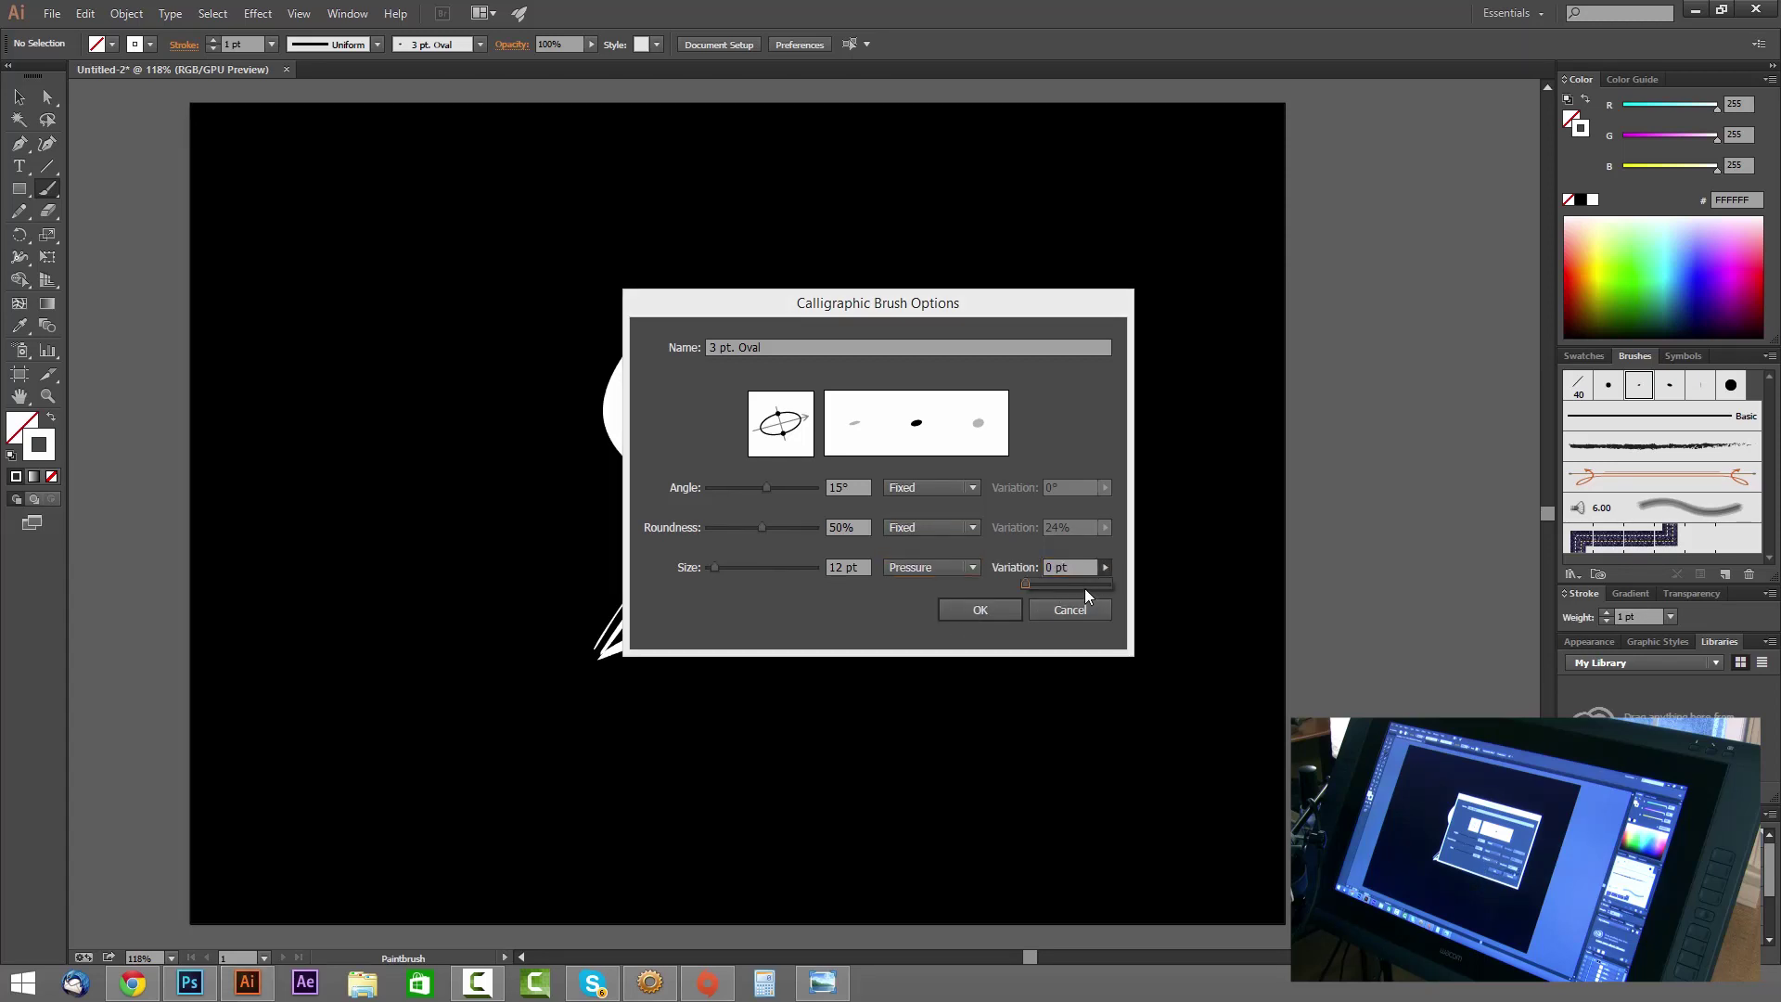
click(1081, 588)
click(967, 610)
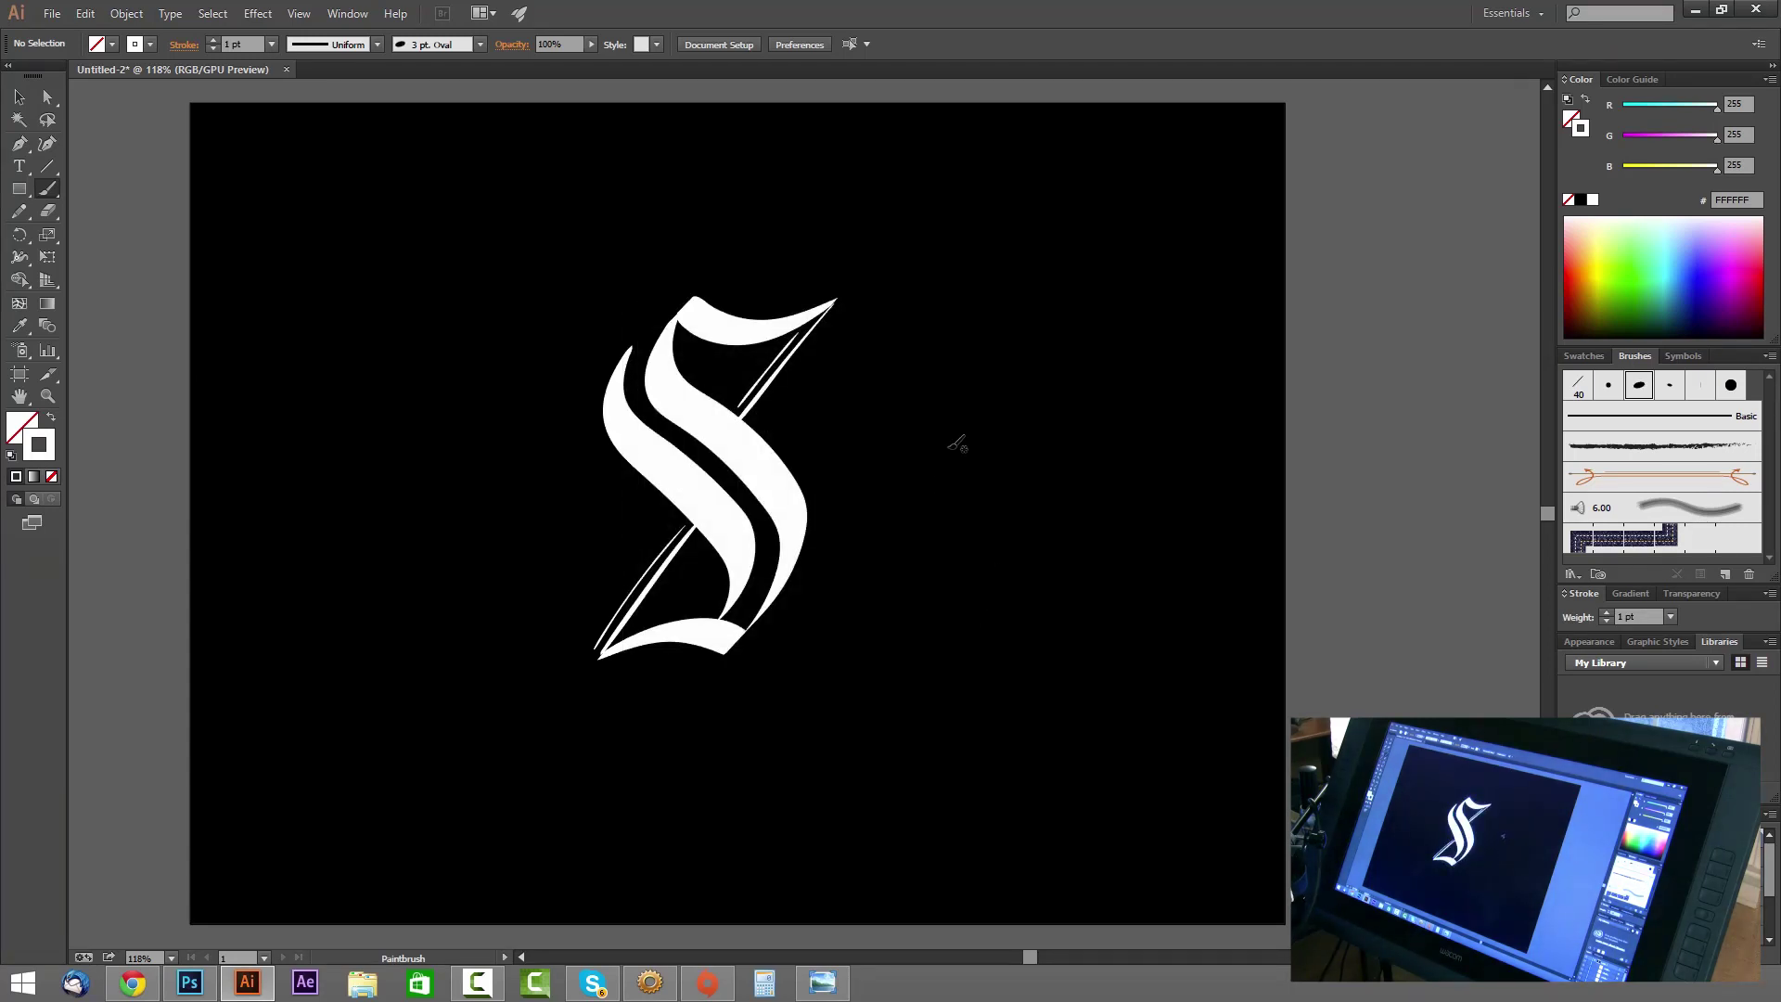
With a black stroke, paint brush lines along the S's inner curves, redoing the upper-left one.
click(1594, 355)
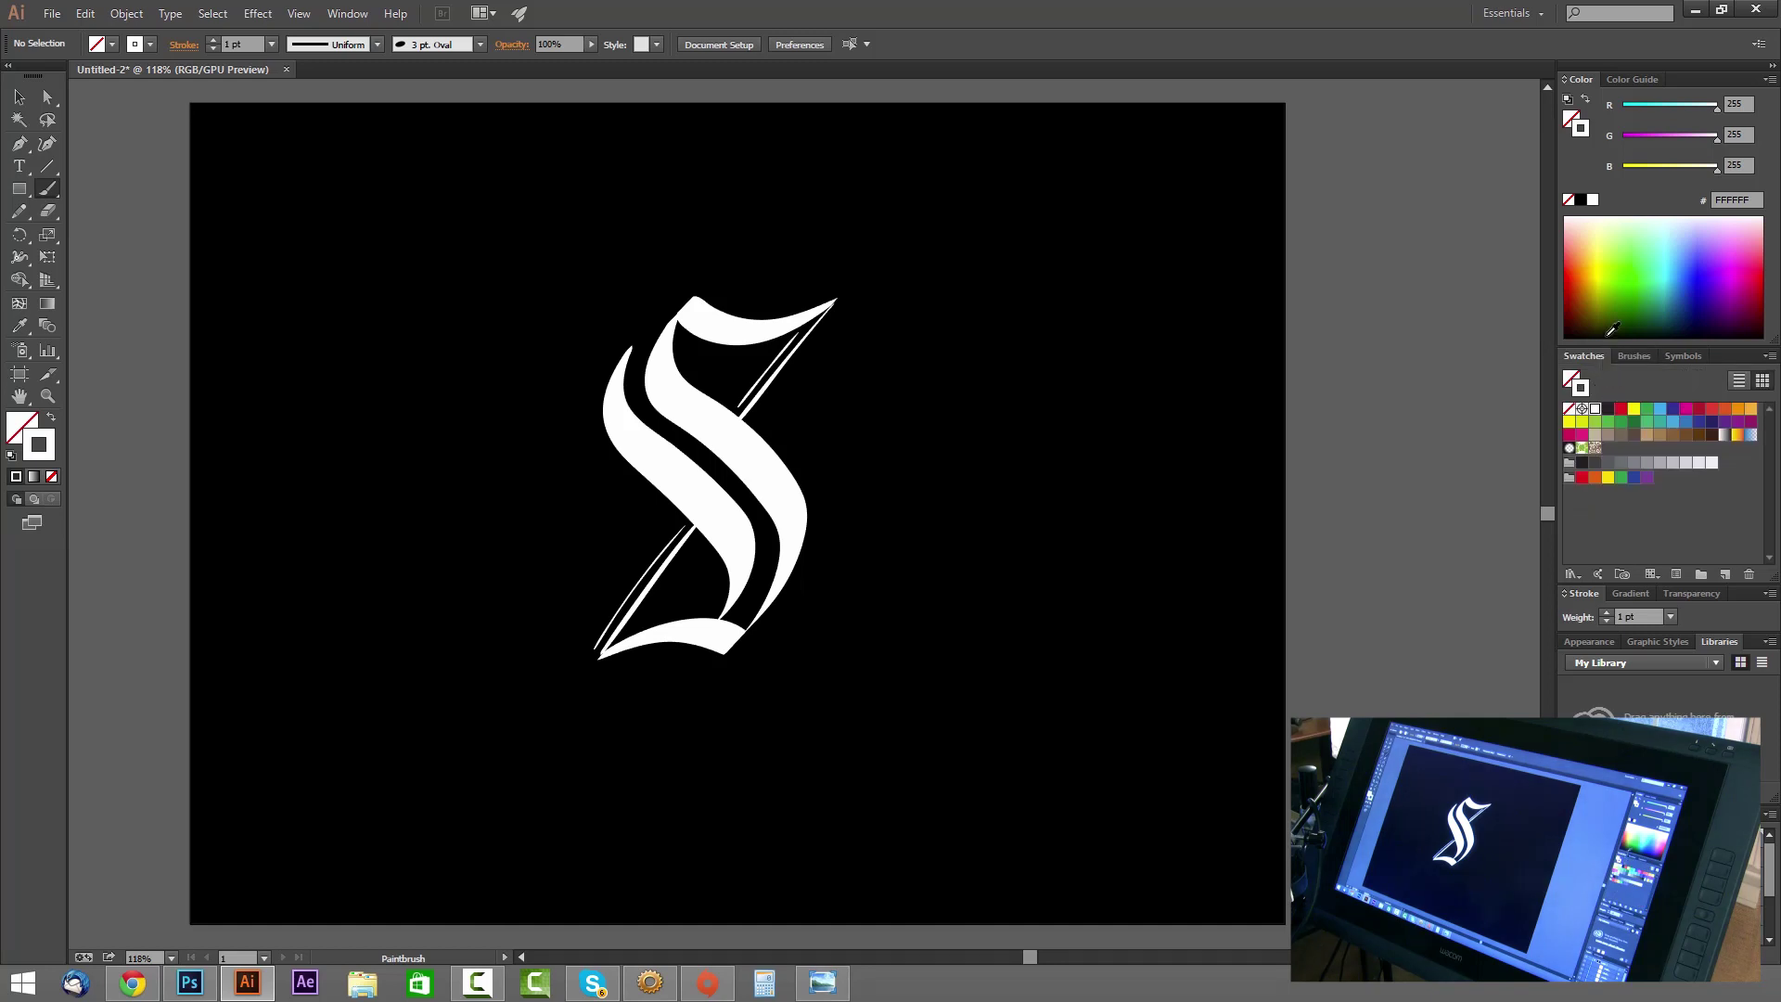
click(1612, 332)
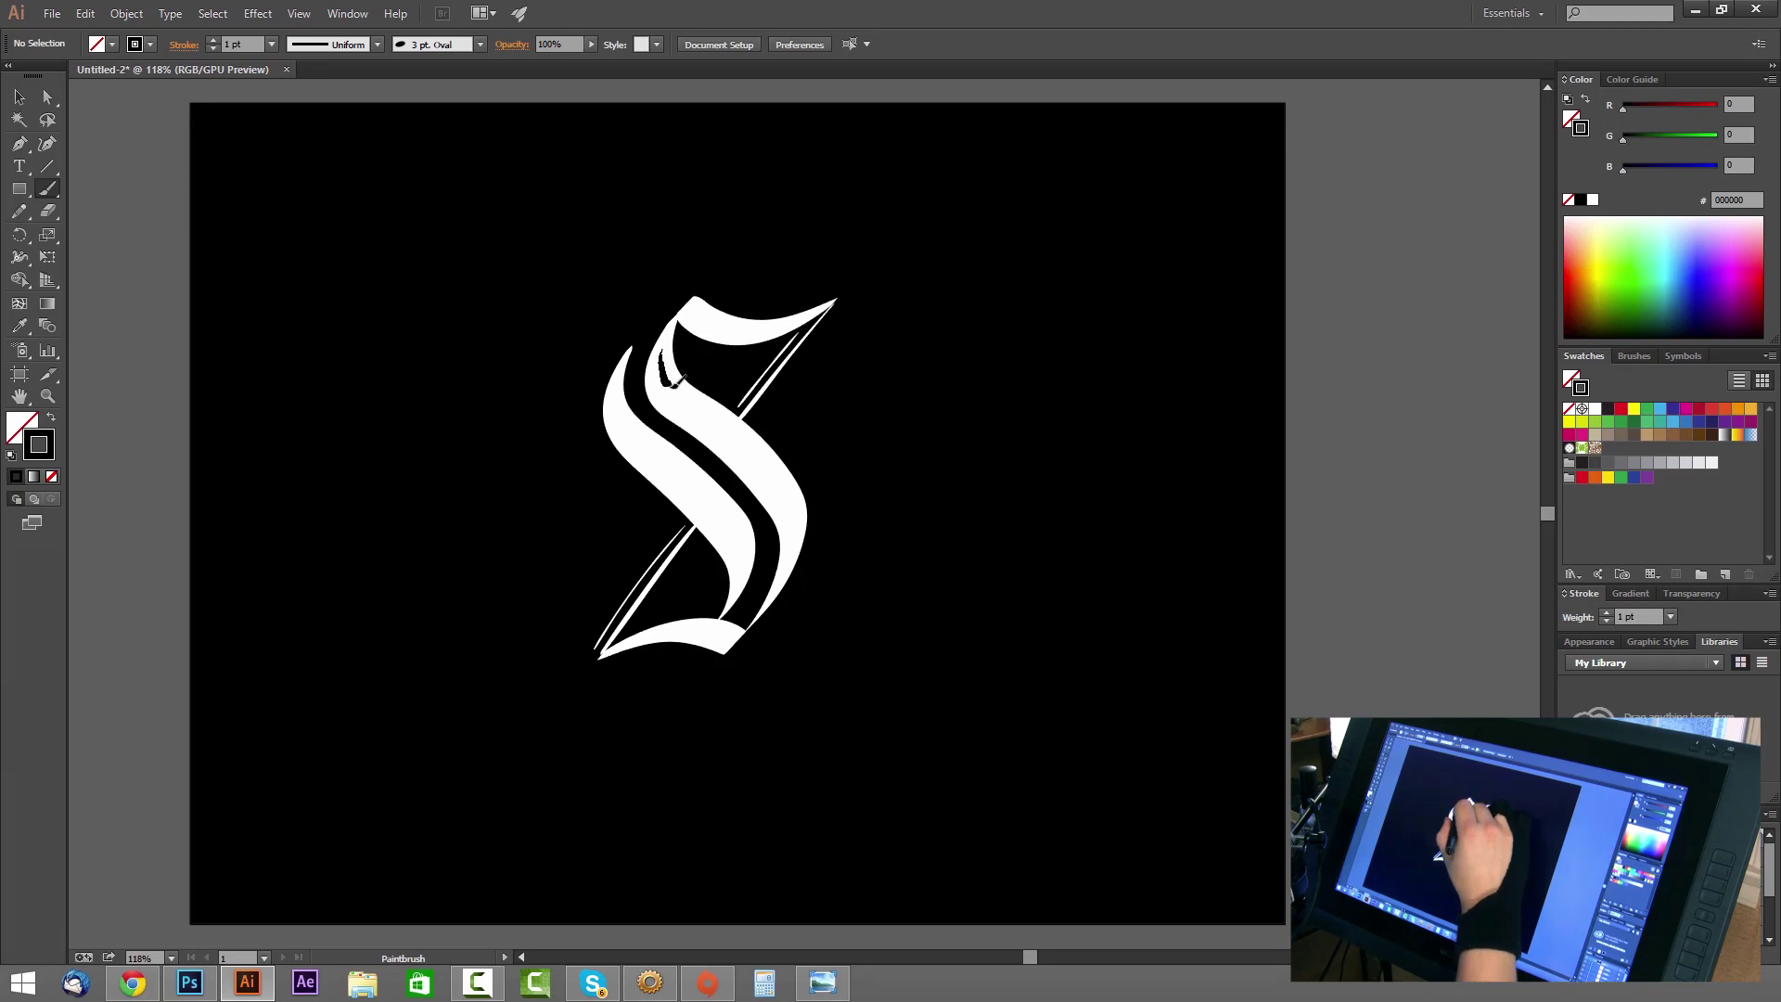
mouse_move(710, 411)
mouse_down()
mouse_move(787, 495)
mouse_move(793, 580)
mouse_up()
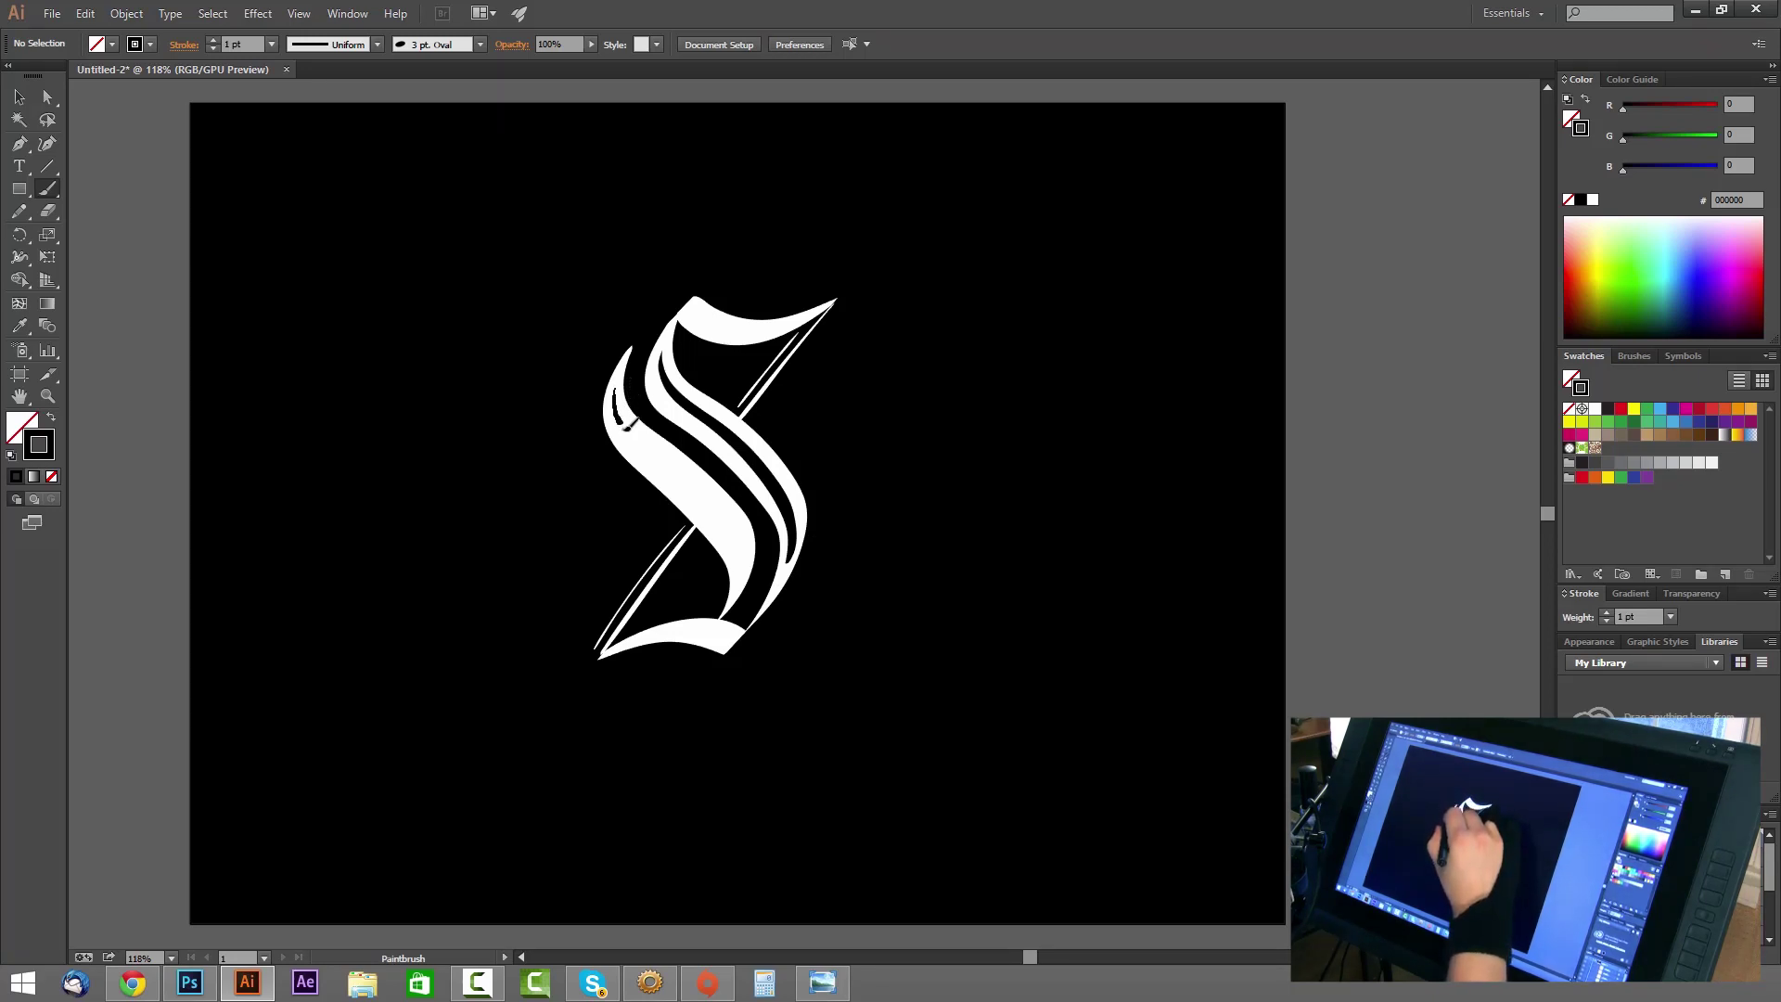
mouse_move(628, 426)
mouse_down()
mouse_move(731, 522)
mouse_move(750, 572)
mouse_up()
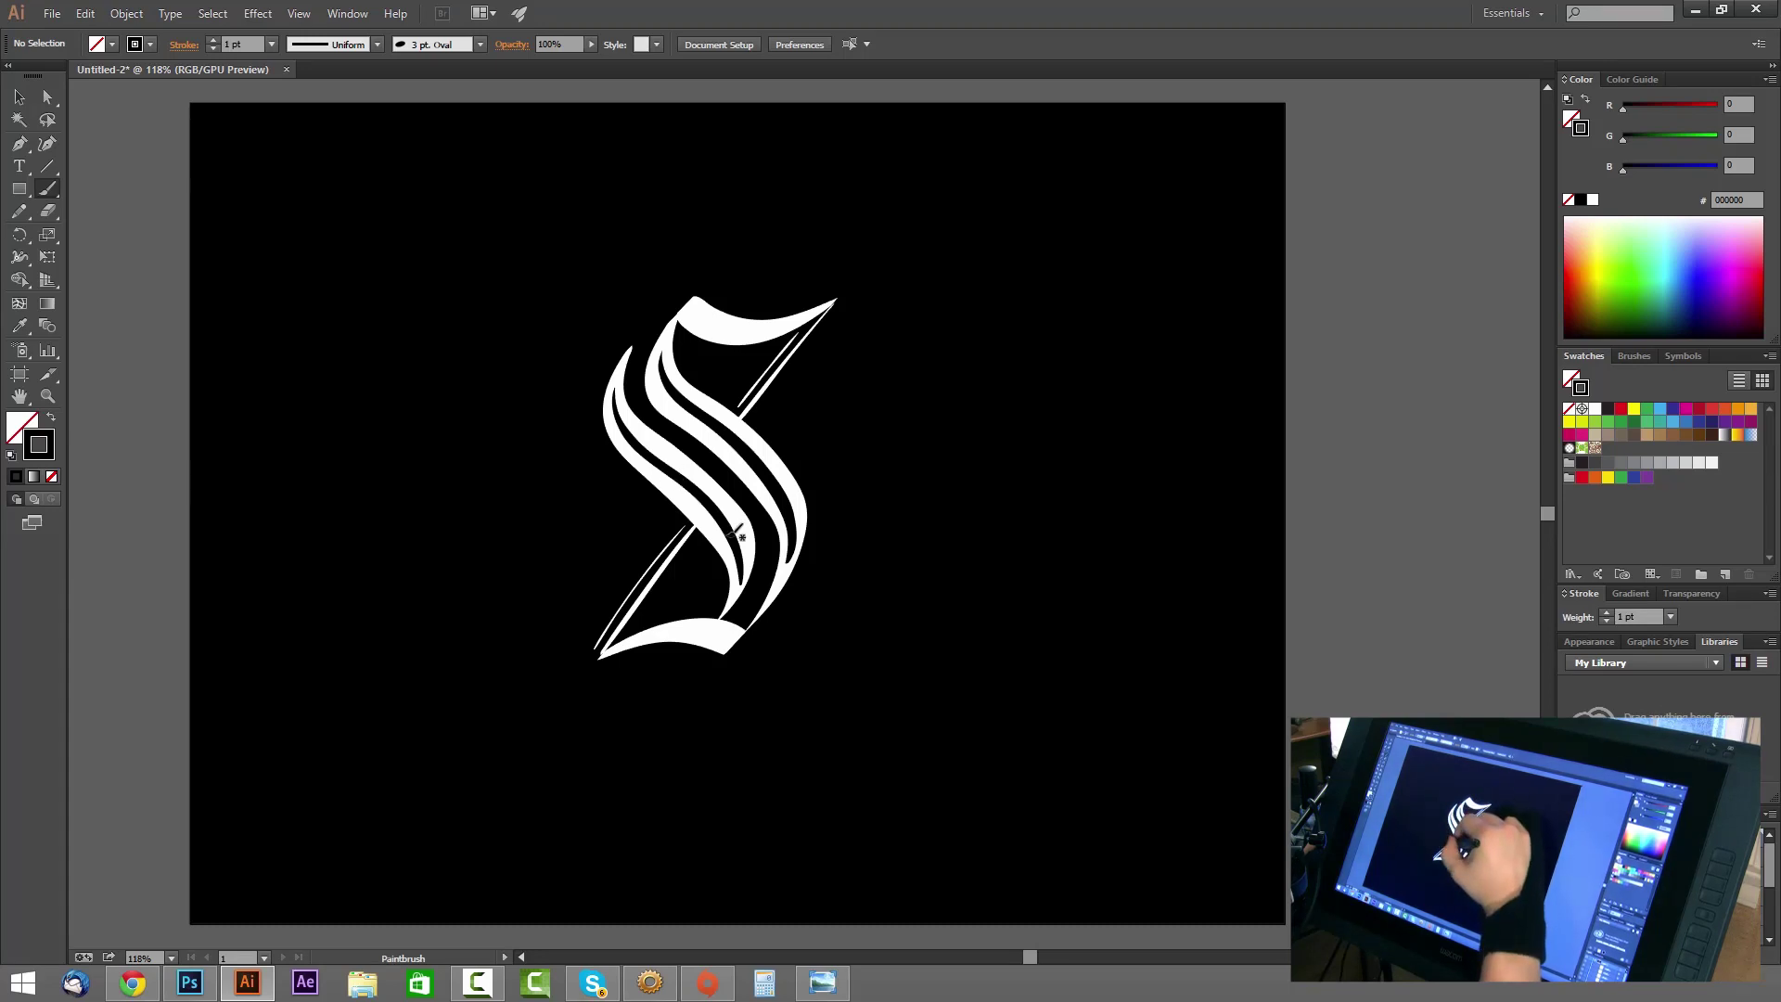
key(ctrl+z)
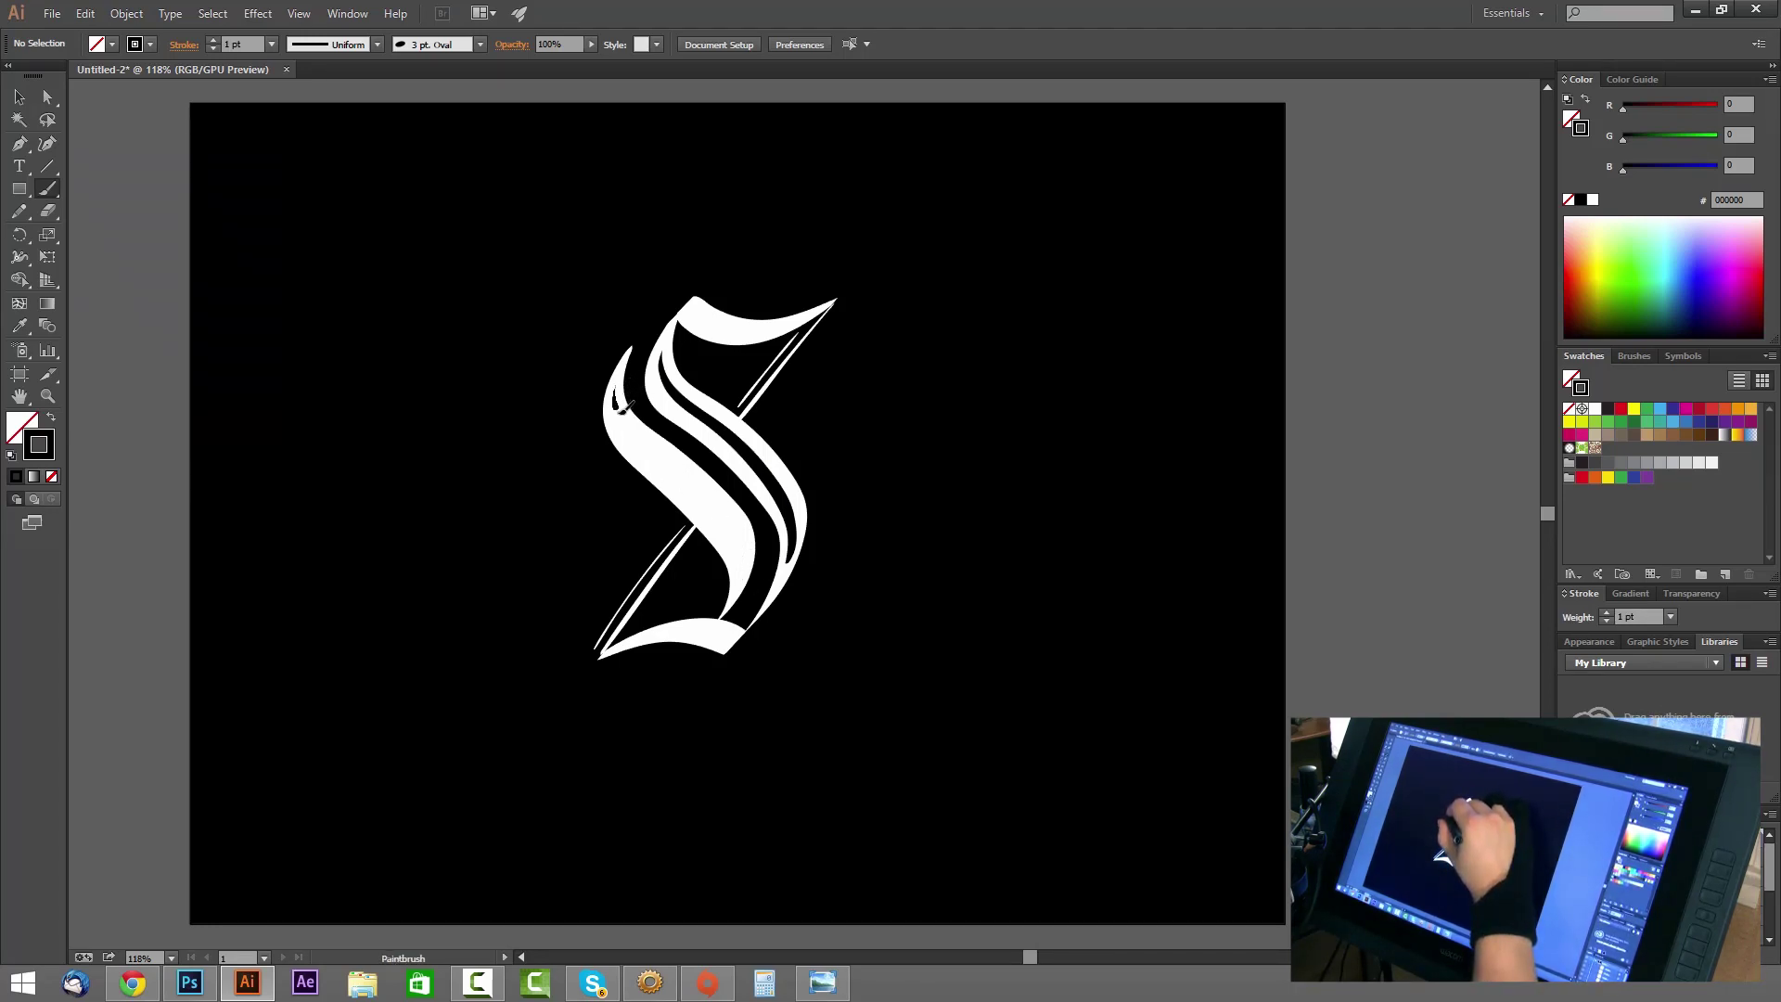
mouse_move(626, 406)
mouse_down()
mouse_move(732, 517)
mouse_move(756, 575)
mouse_up()
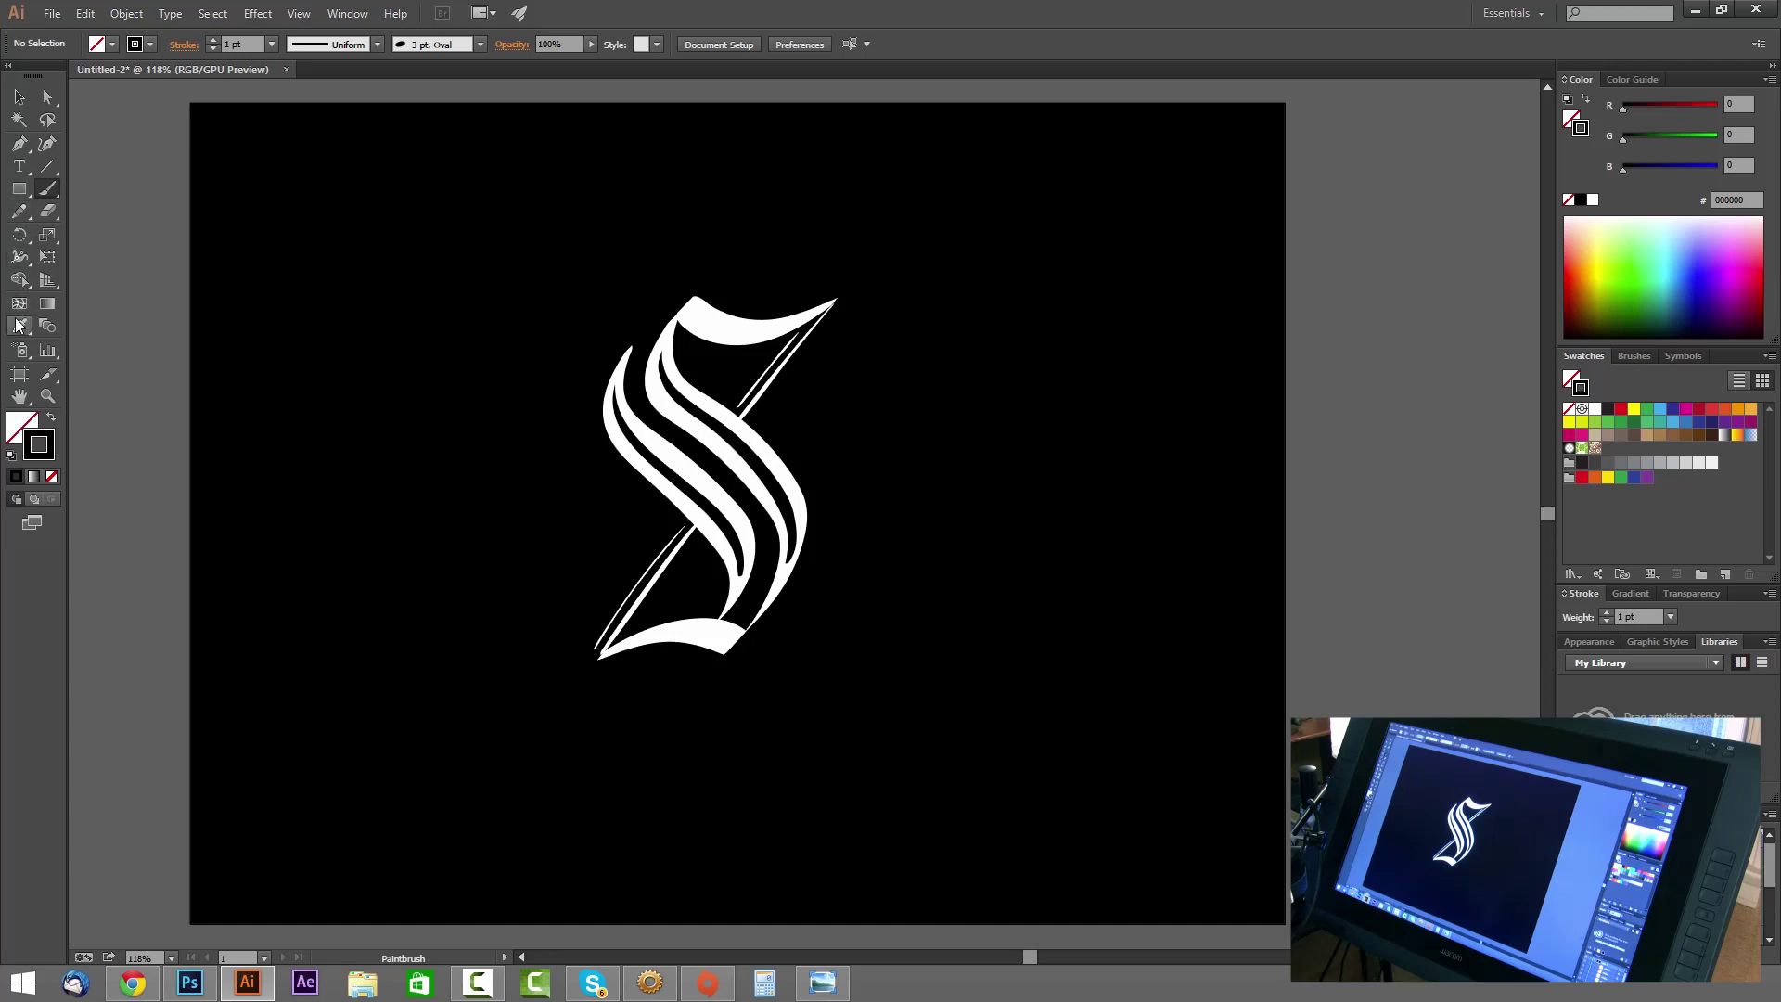
Pick the Pen tool and set the fill colour to black.
click(19, 144)
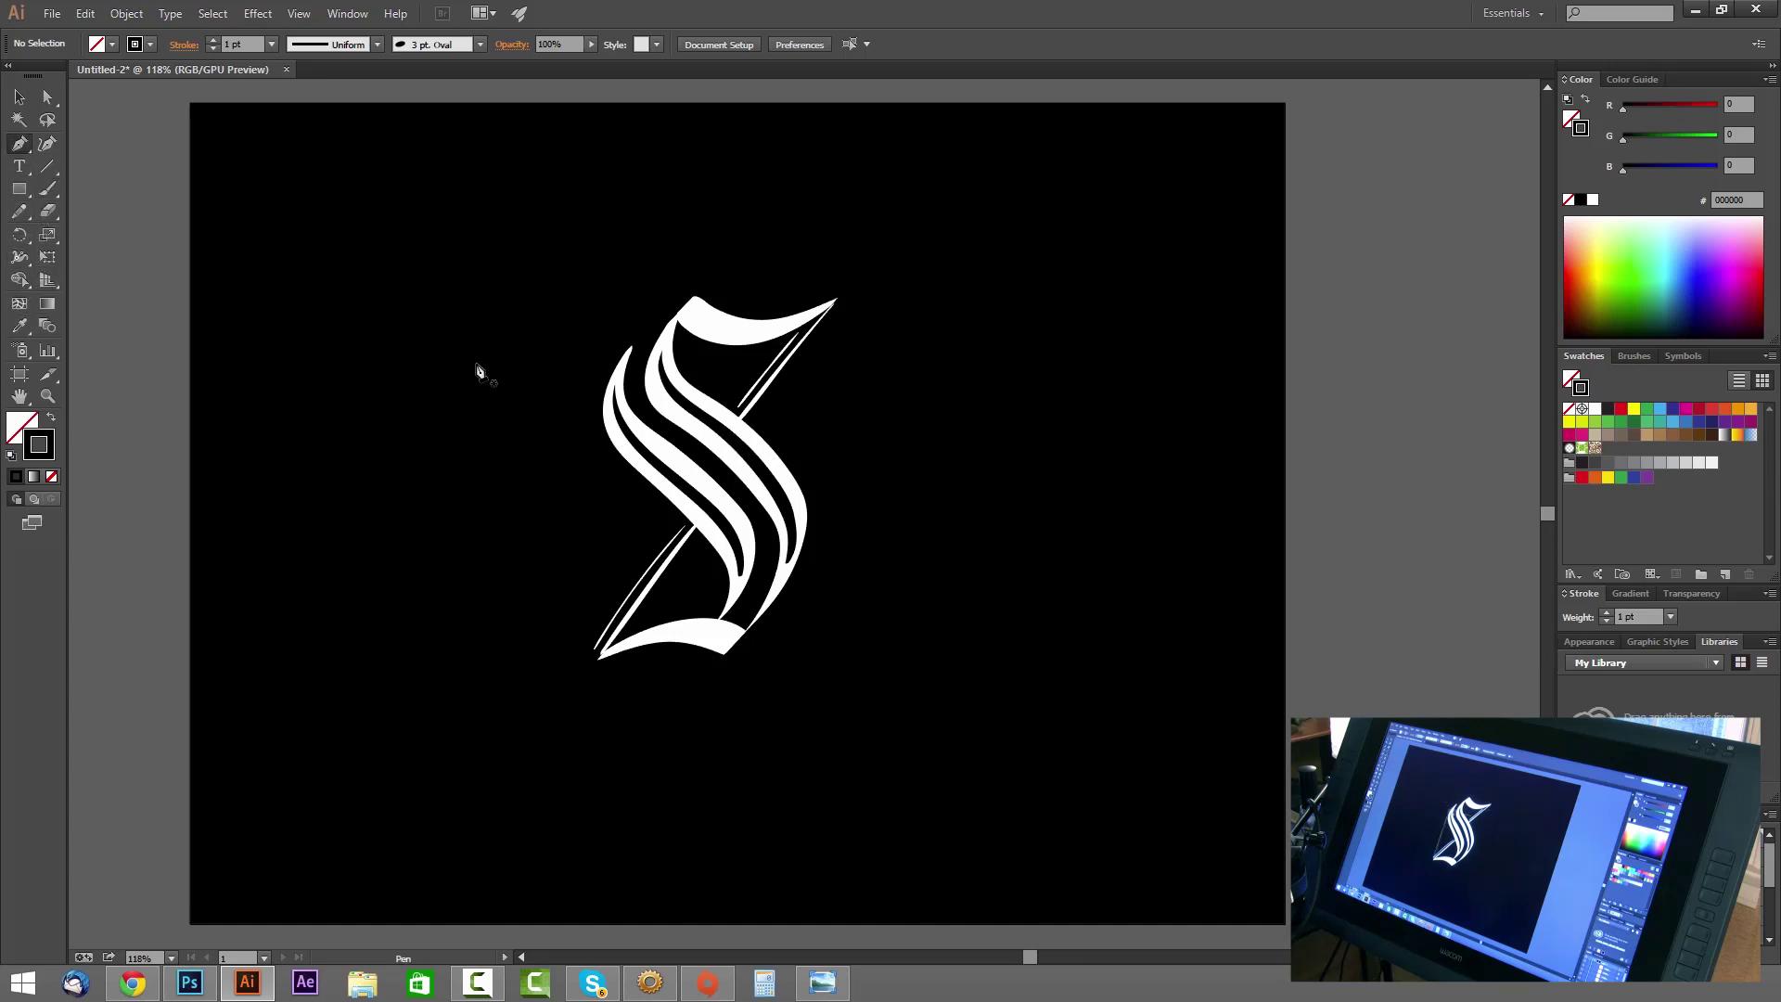
click(739, 426)
click(1113, 425)
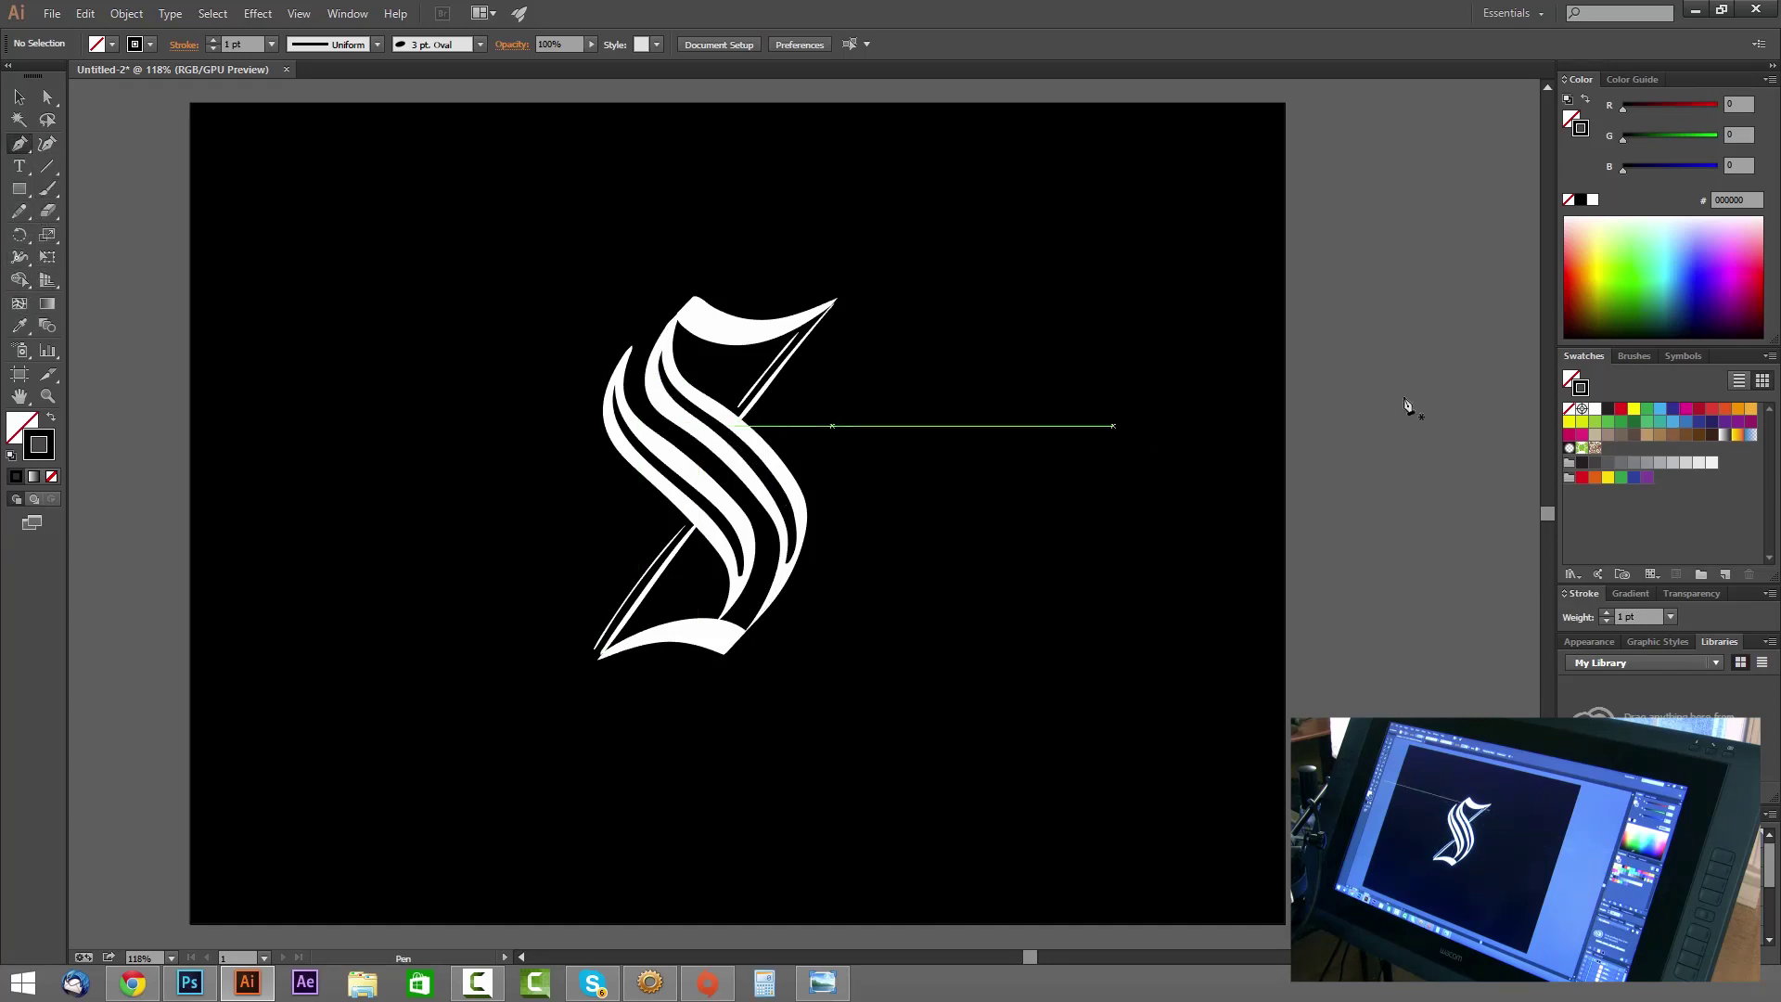
click(1574, 378)
click(1607, 408)
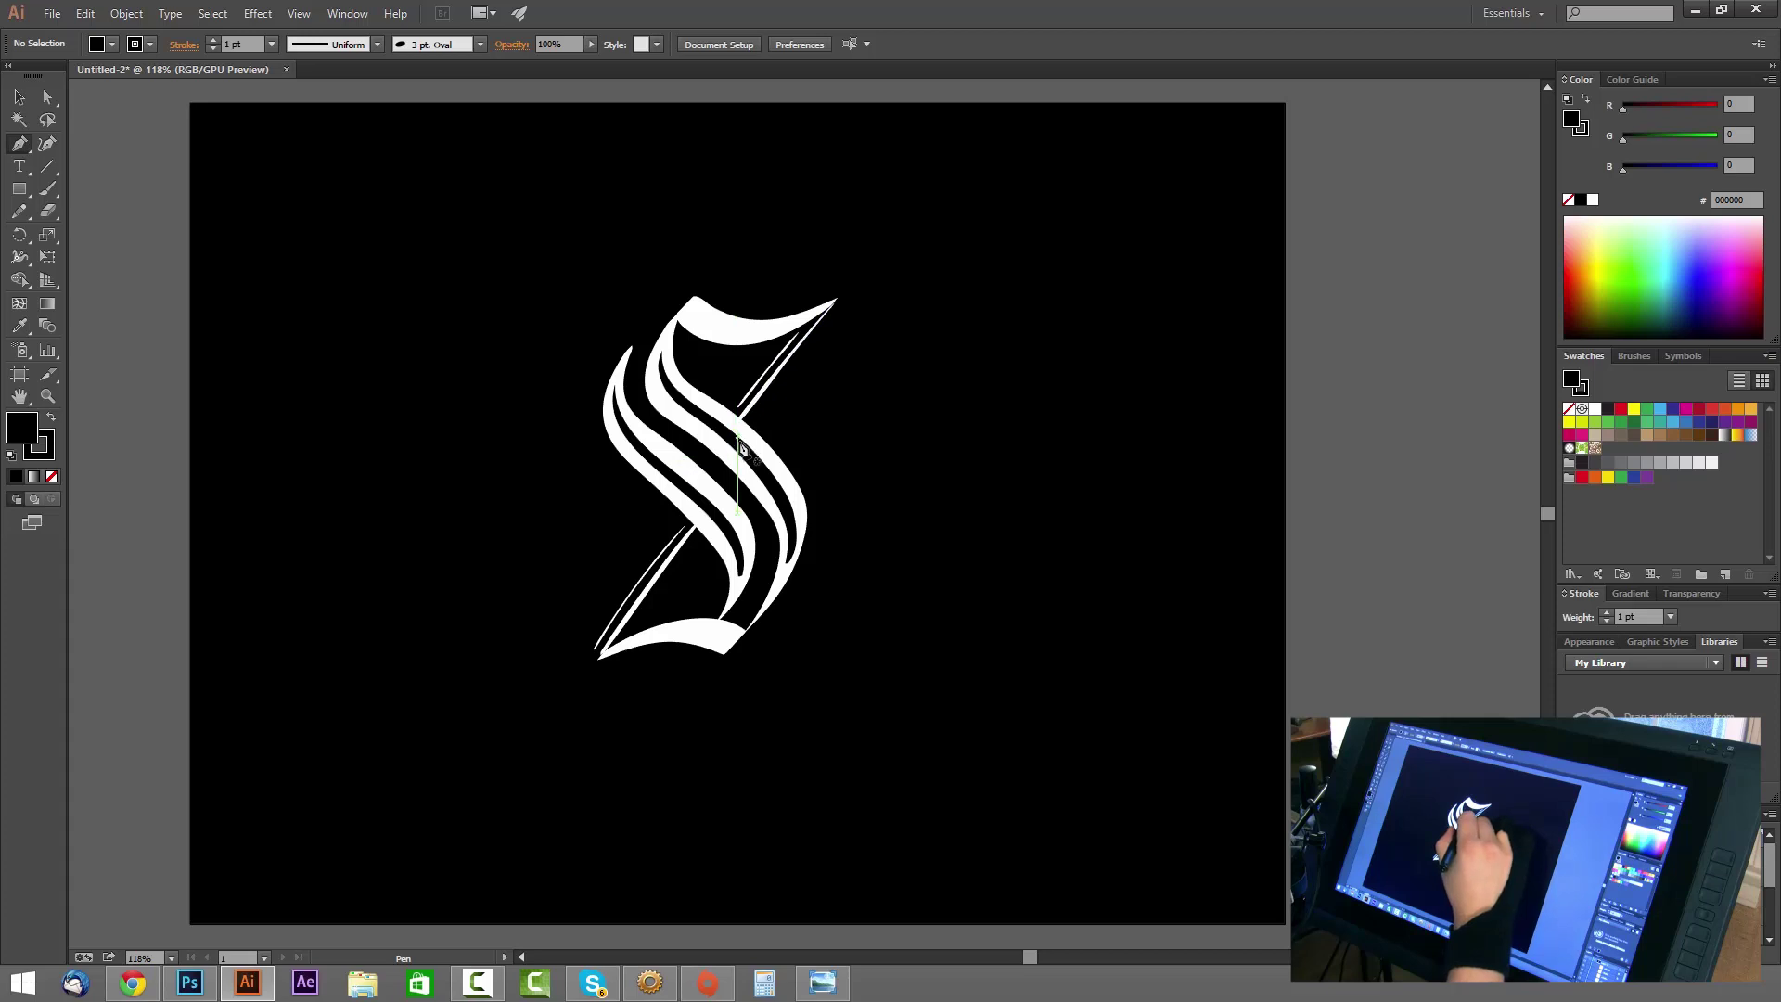
Draw a small black diamond accent on the S's middle band and adjust one corner.
click(793, 555)
drag(662, 350, 743, 452)
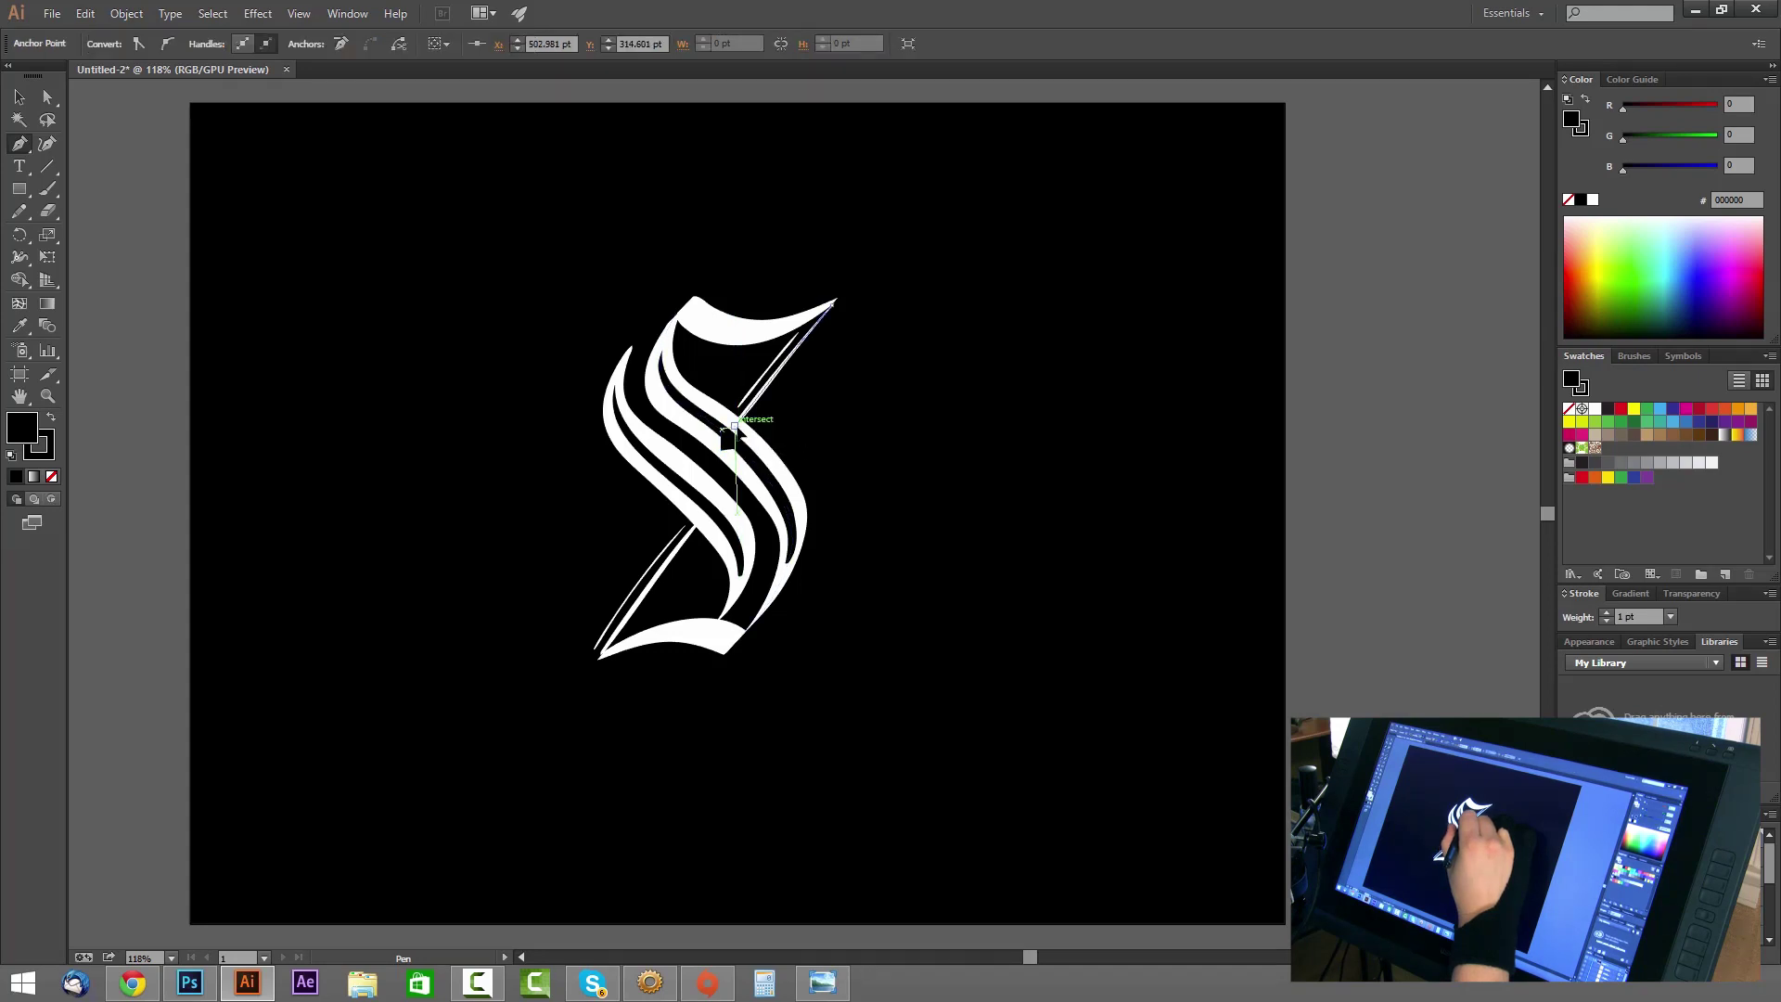
click(731, 433)
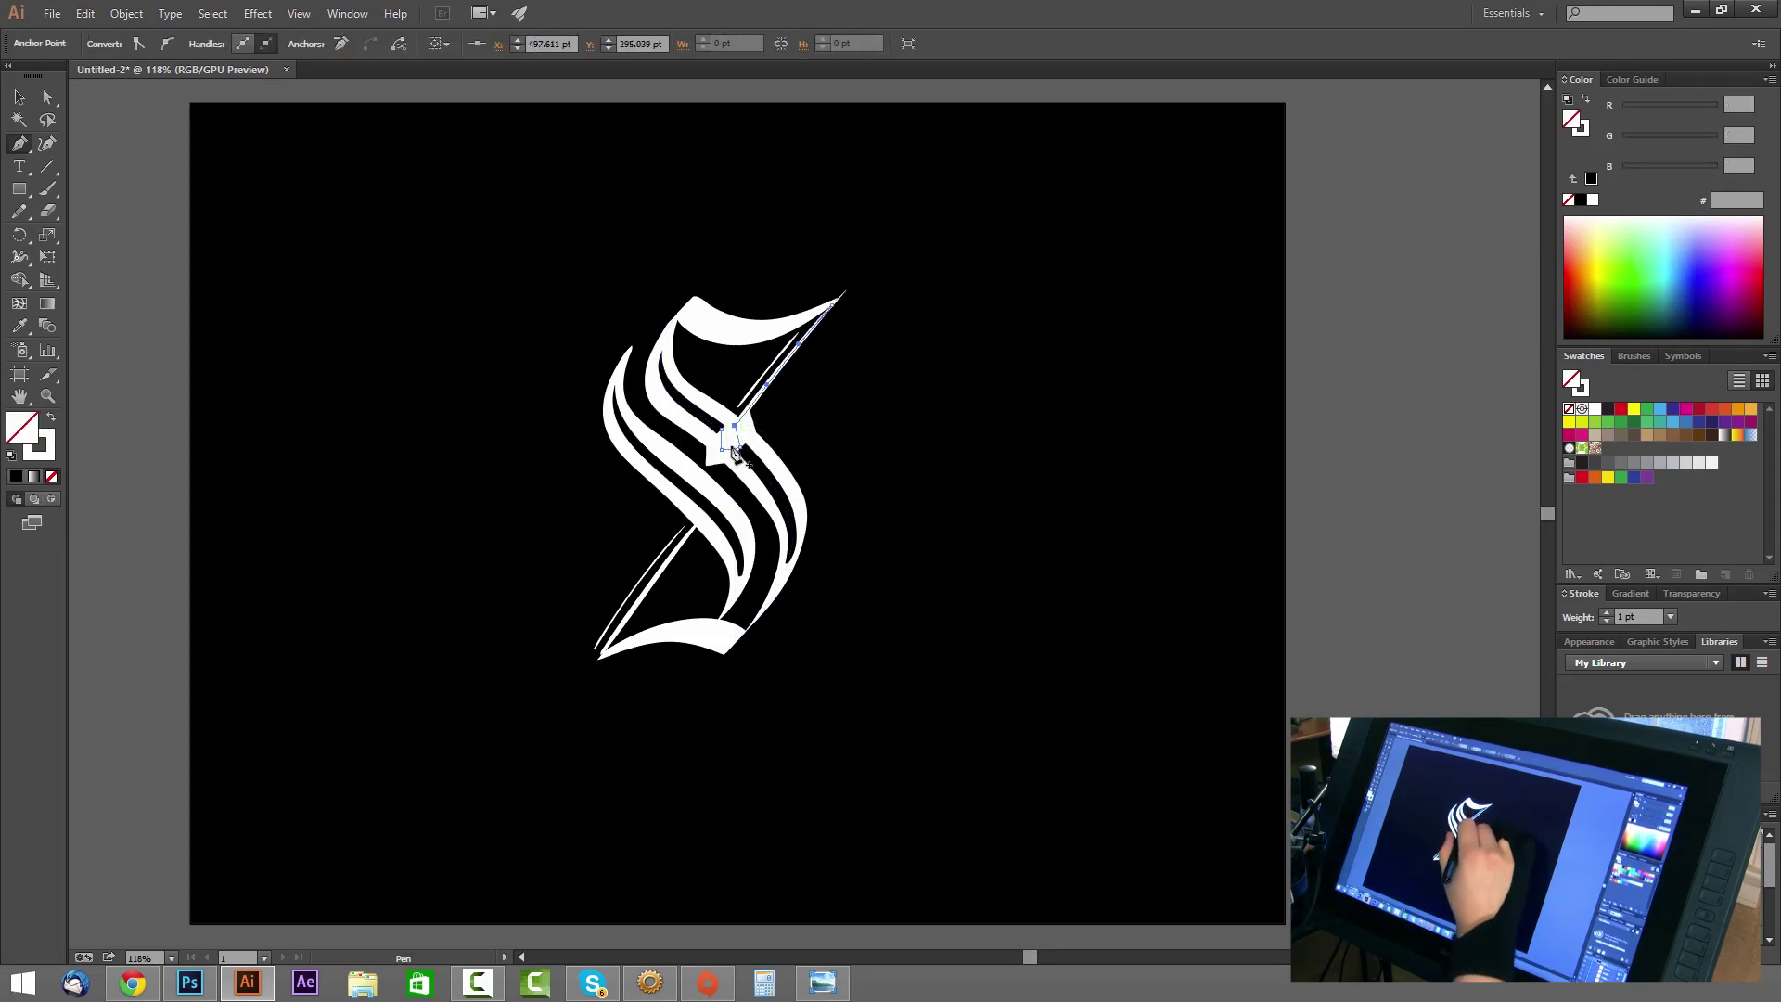
ctrl+click(763, 473)
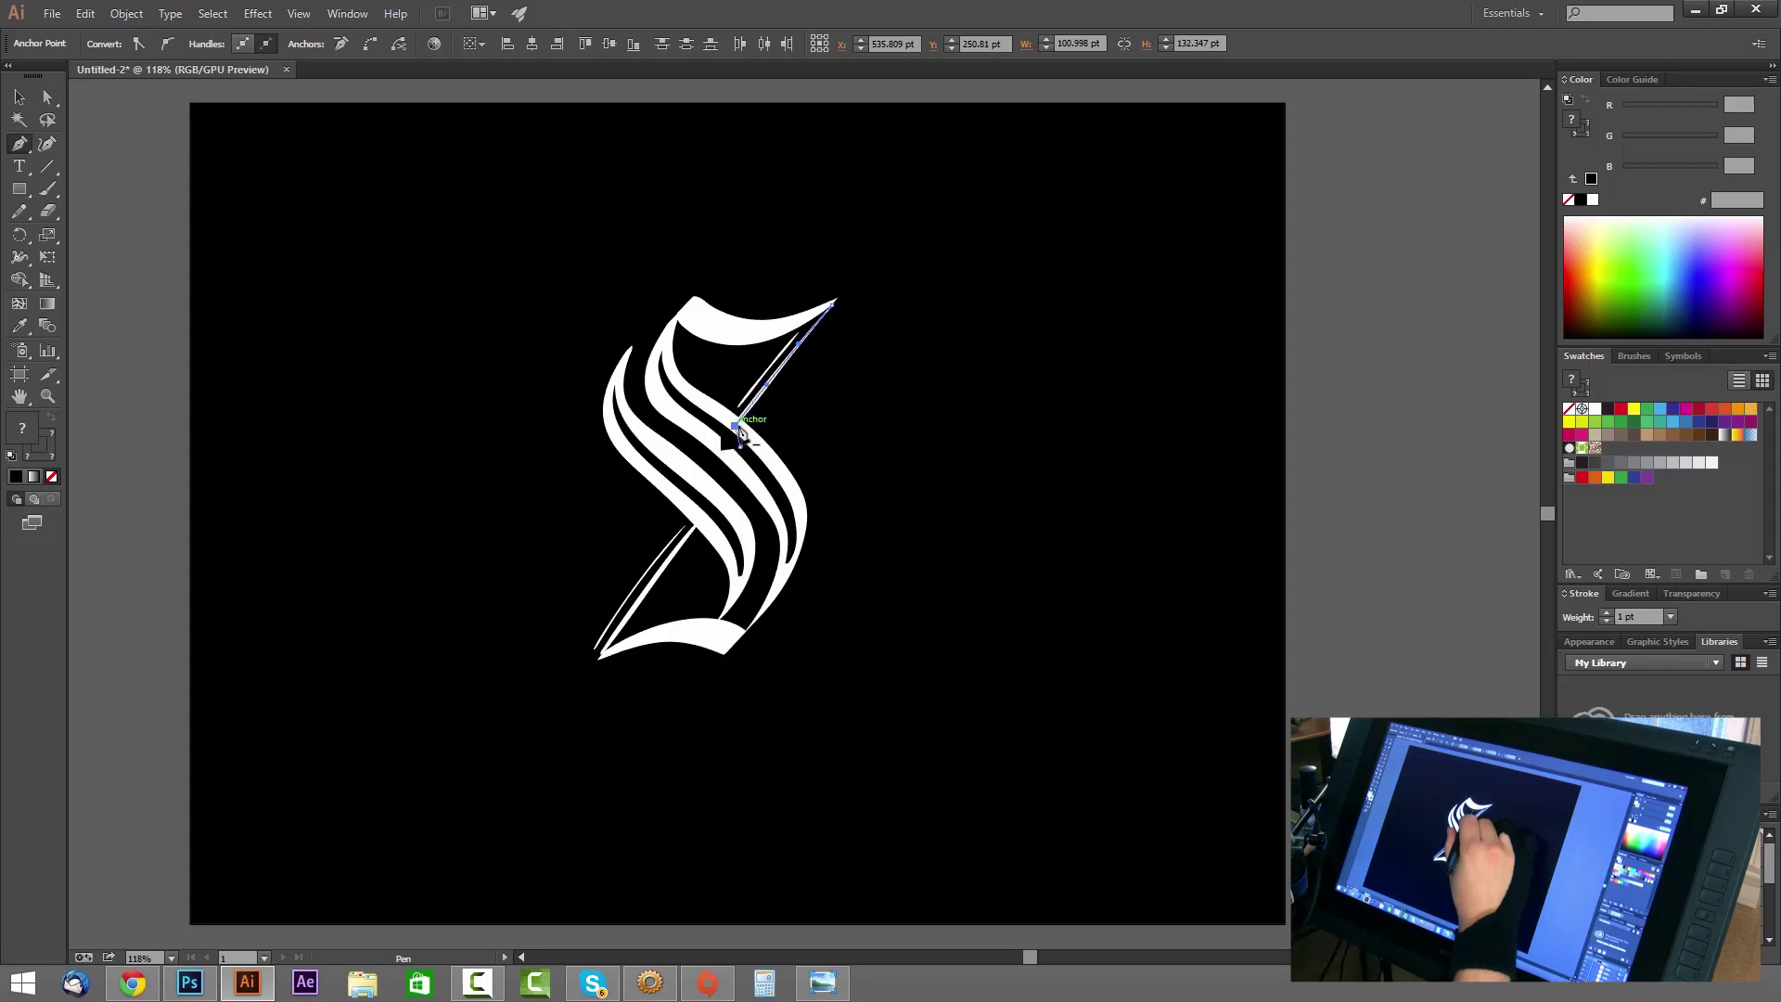
ctrl+click(741, 429)
drag(744, 434, 724, 436)
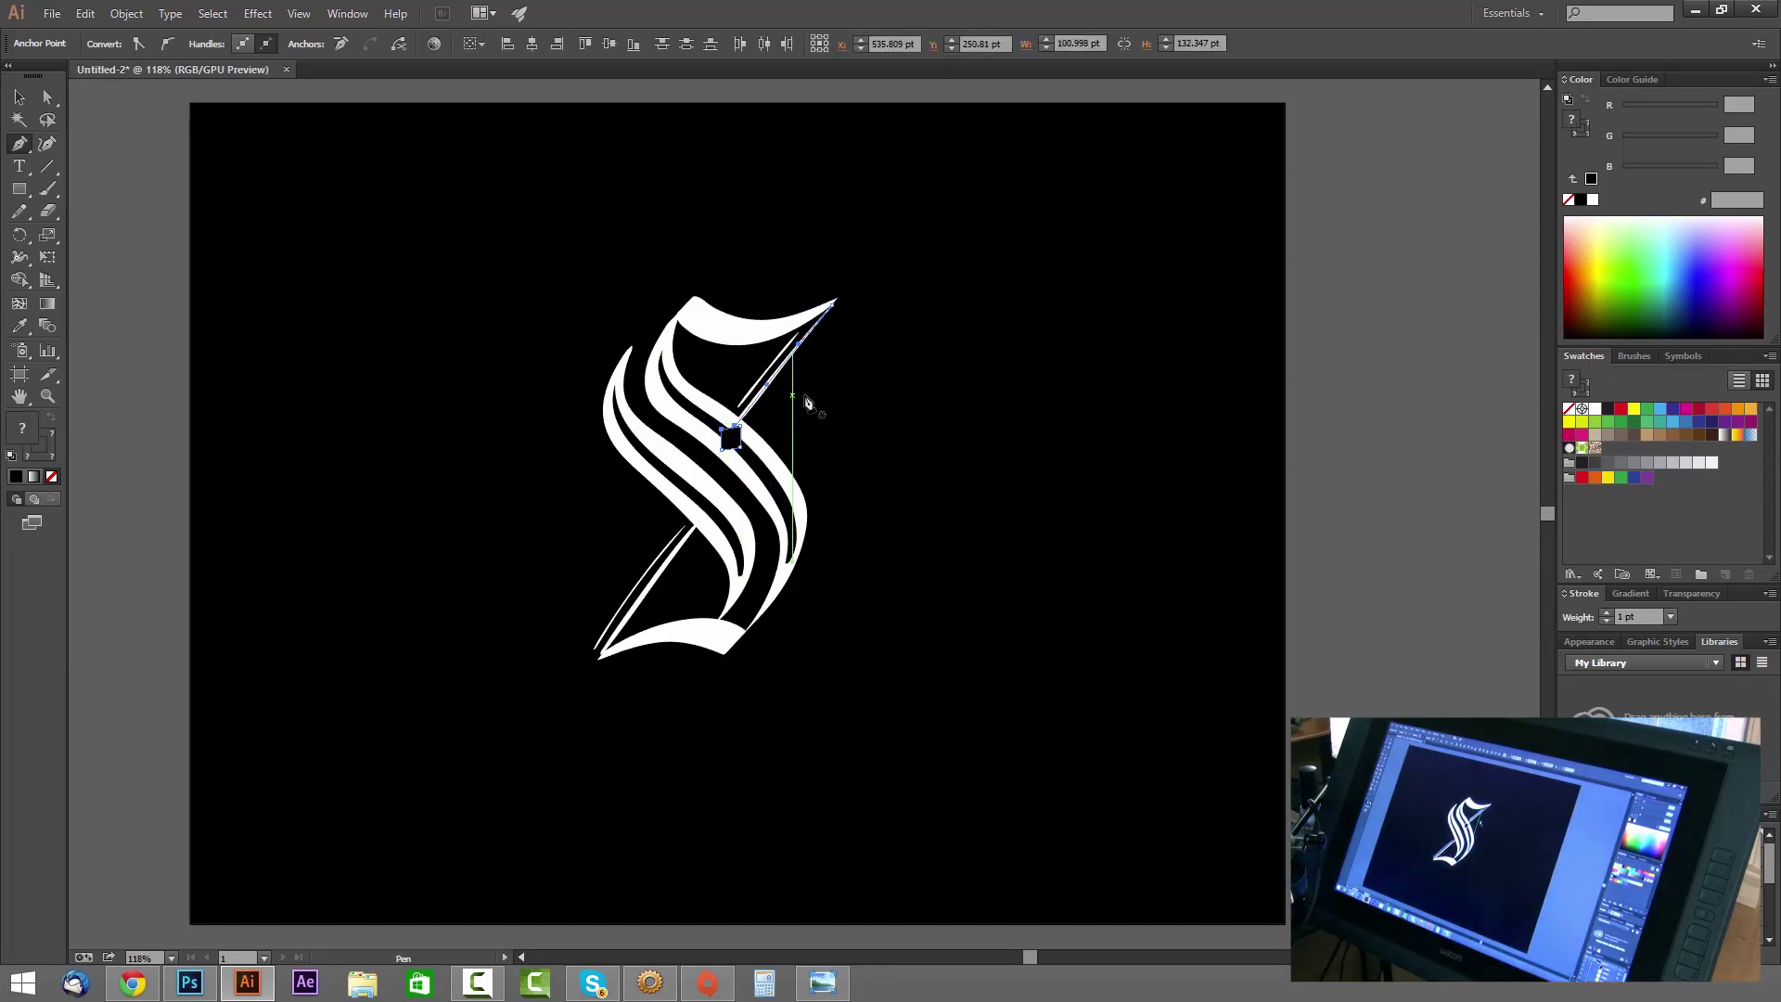
Place a second diamond lower-left of the first and nudge it down and left.
key(v)
click(176, 162)
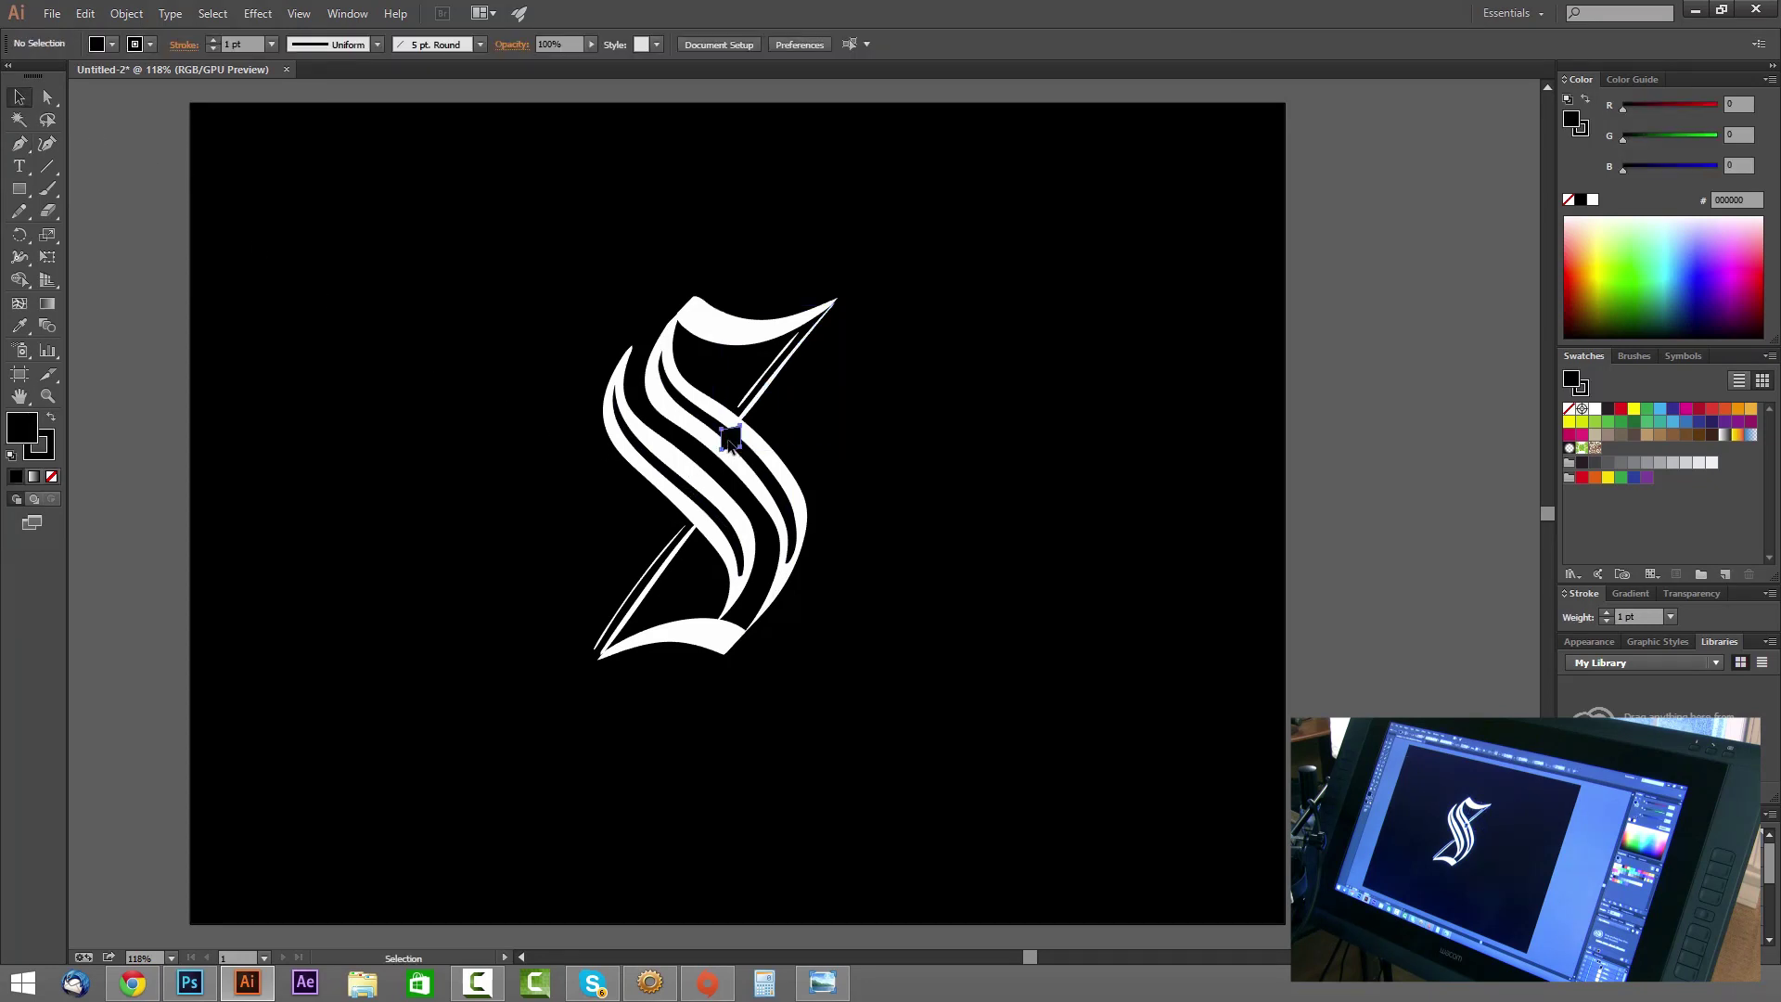
click(730, 437)
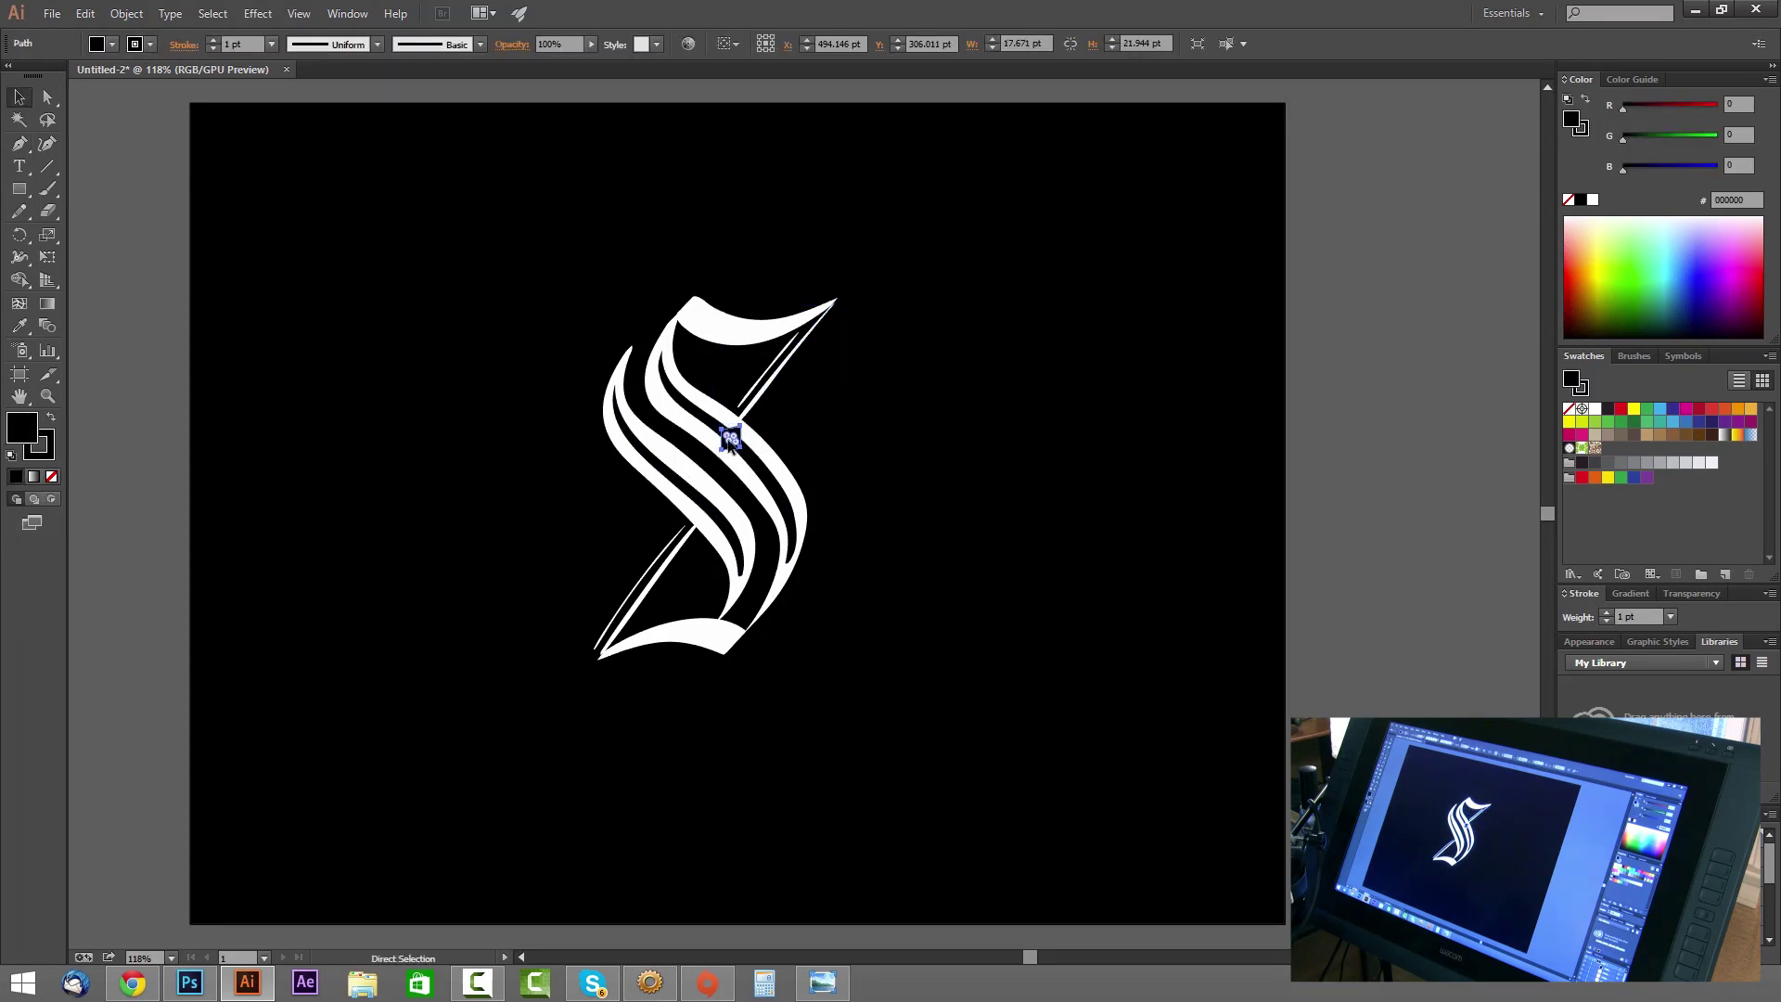
drag(730, 438, 686, 482)
key(Left)
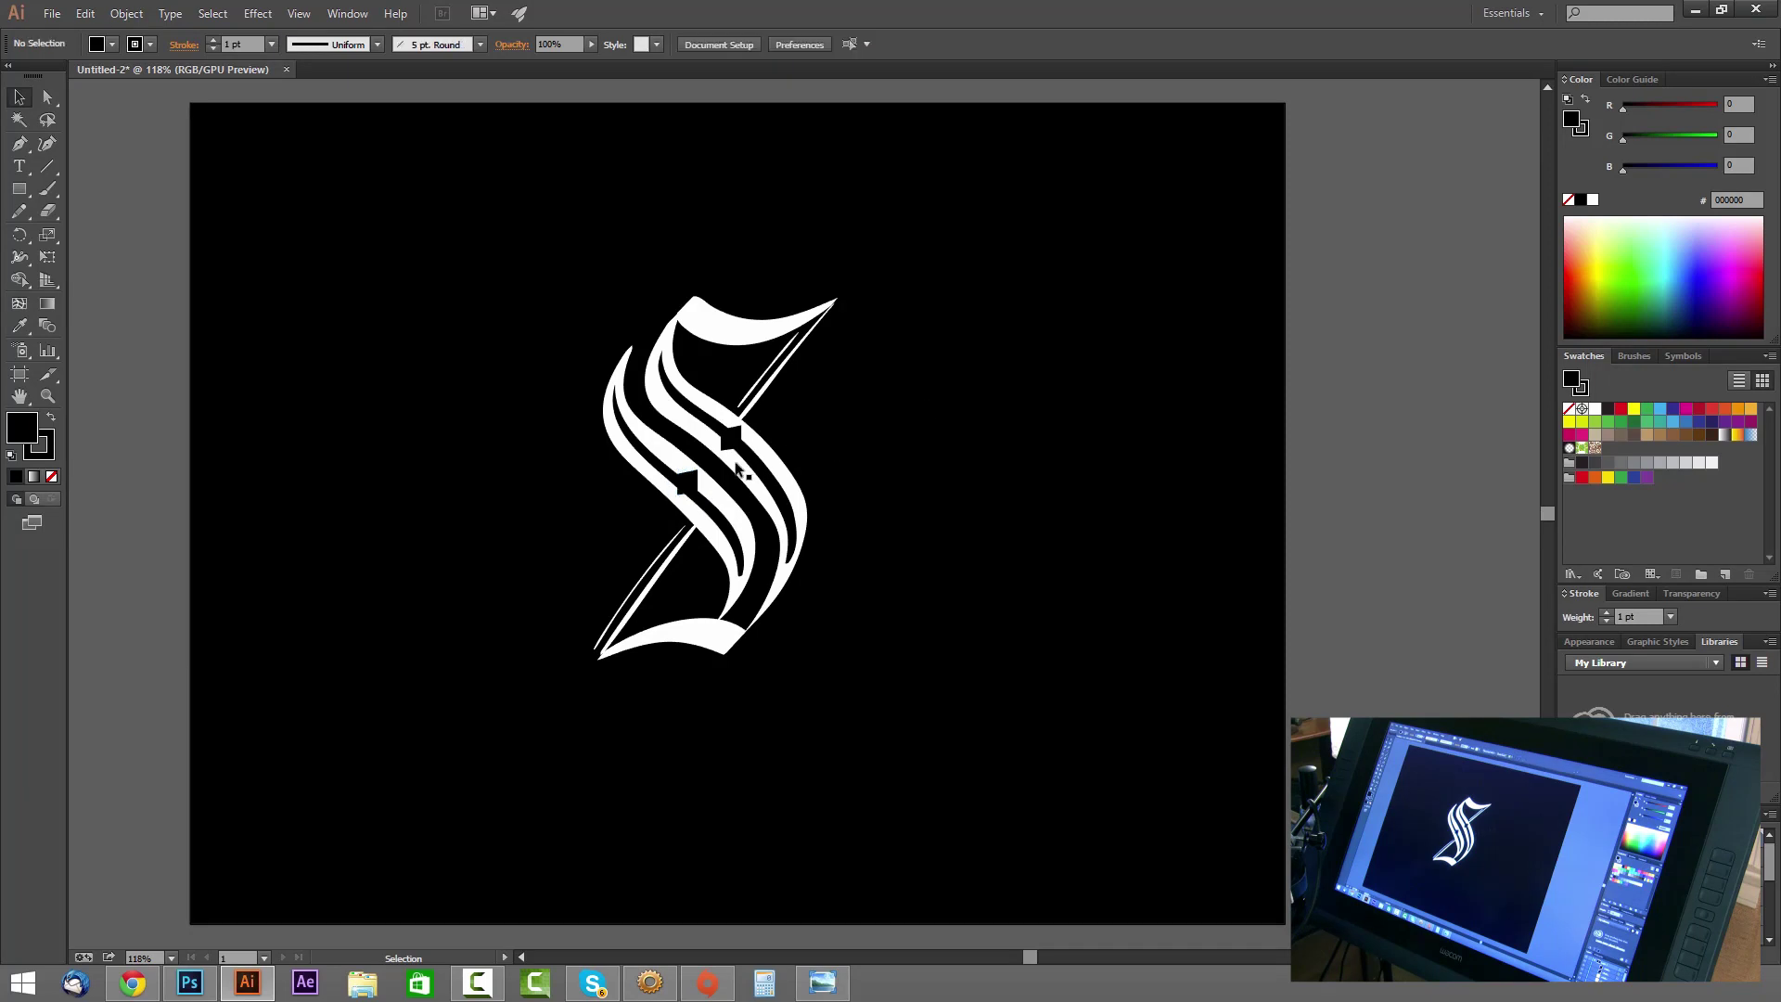
key(Down)
click(909, 397)
click(688, 485)
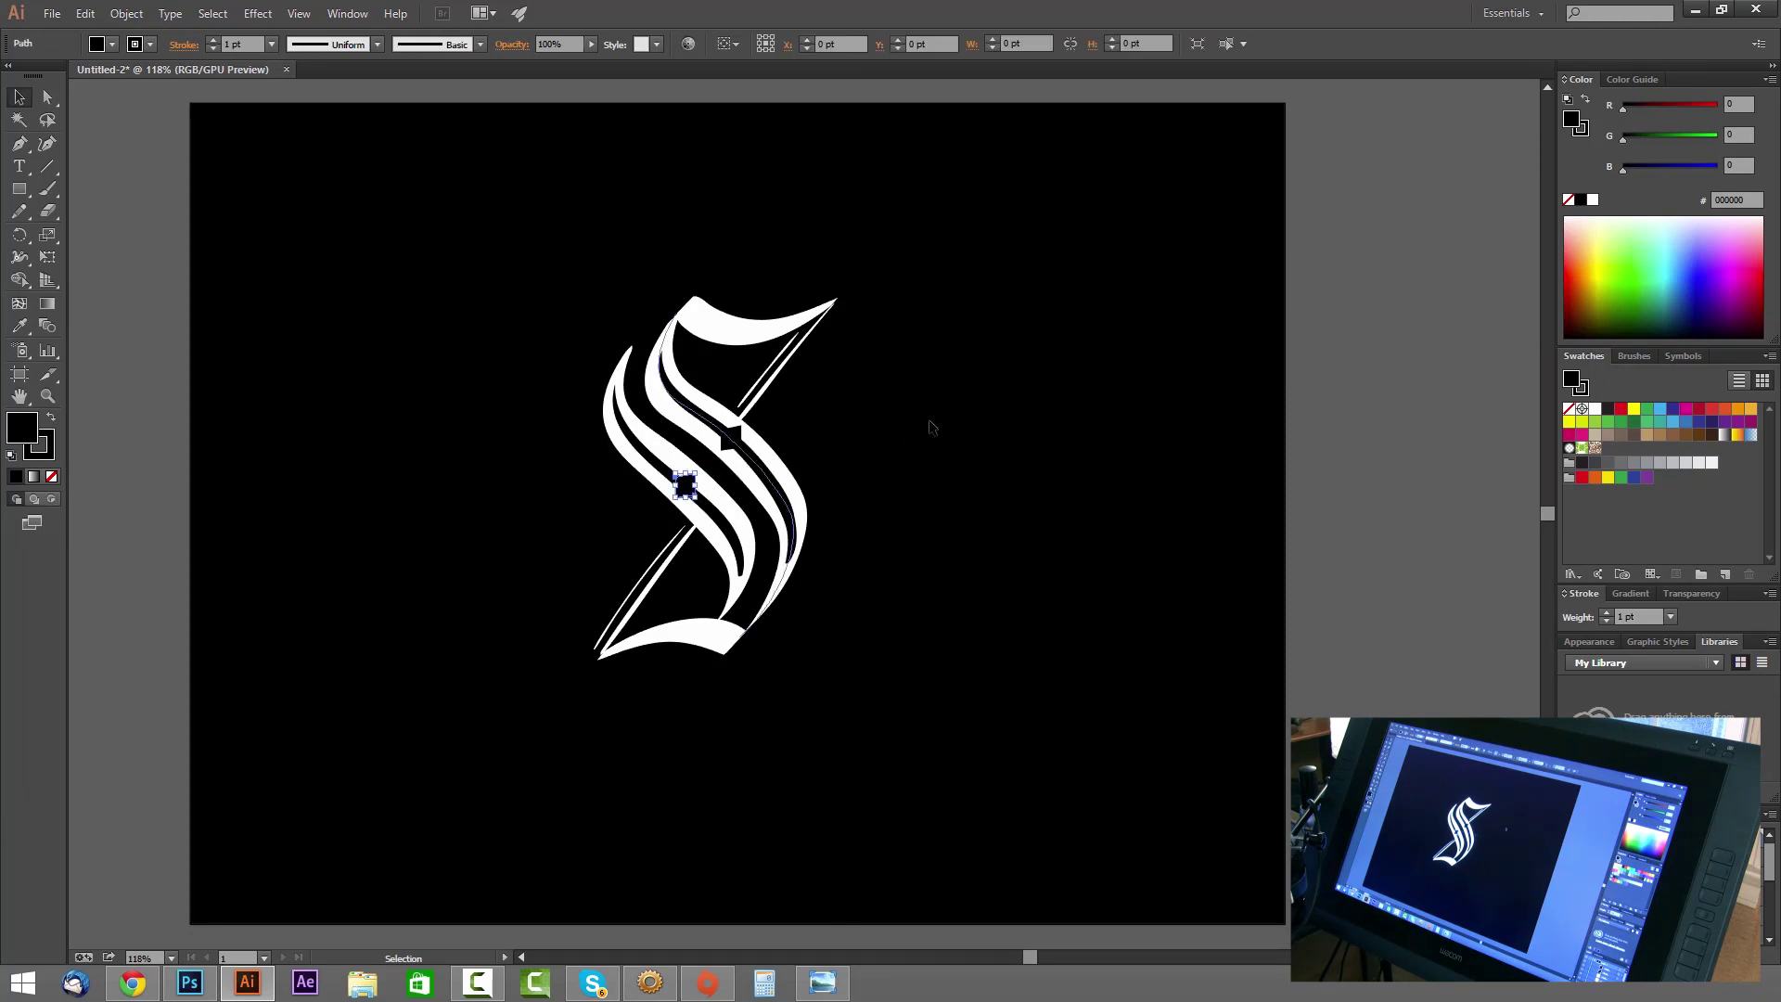
click(890, 429)
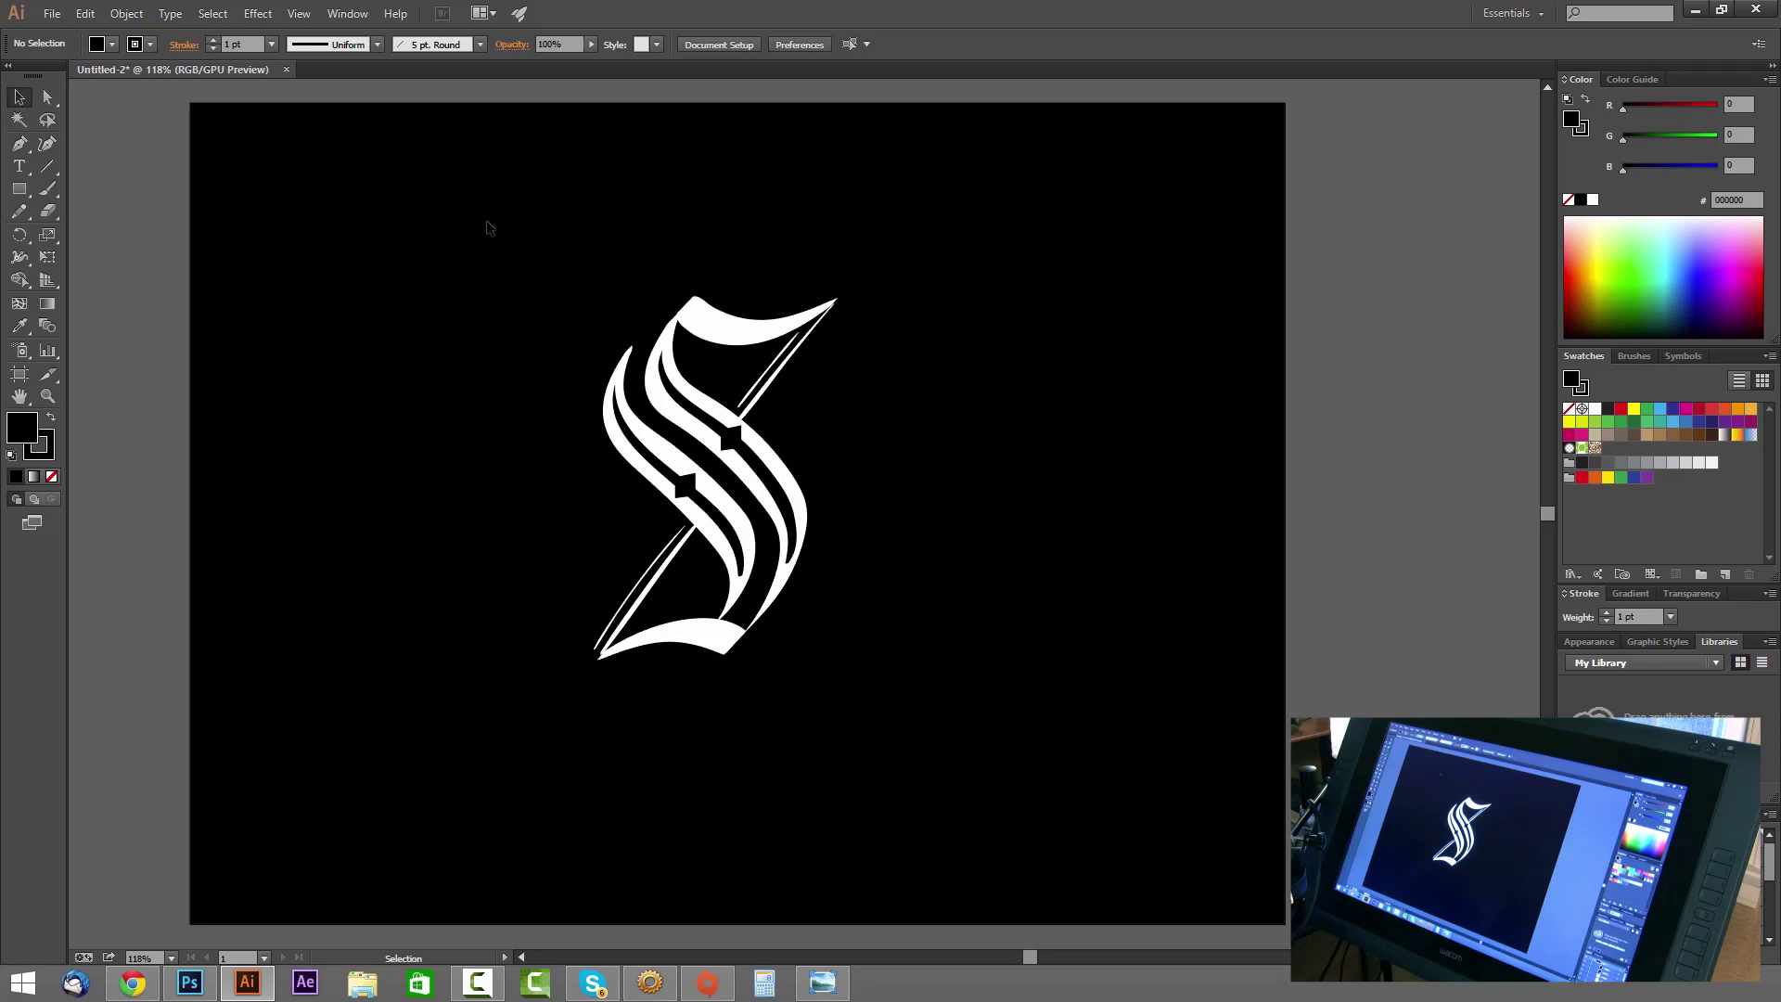
Move the whole S letterform toward the left of the artboard.
drag(451, 210, 1037, 847)
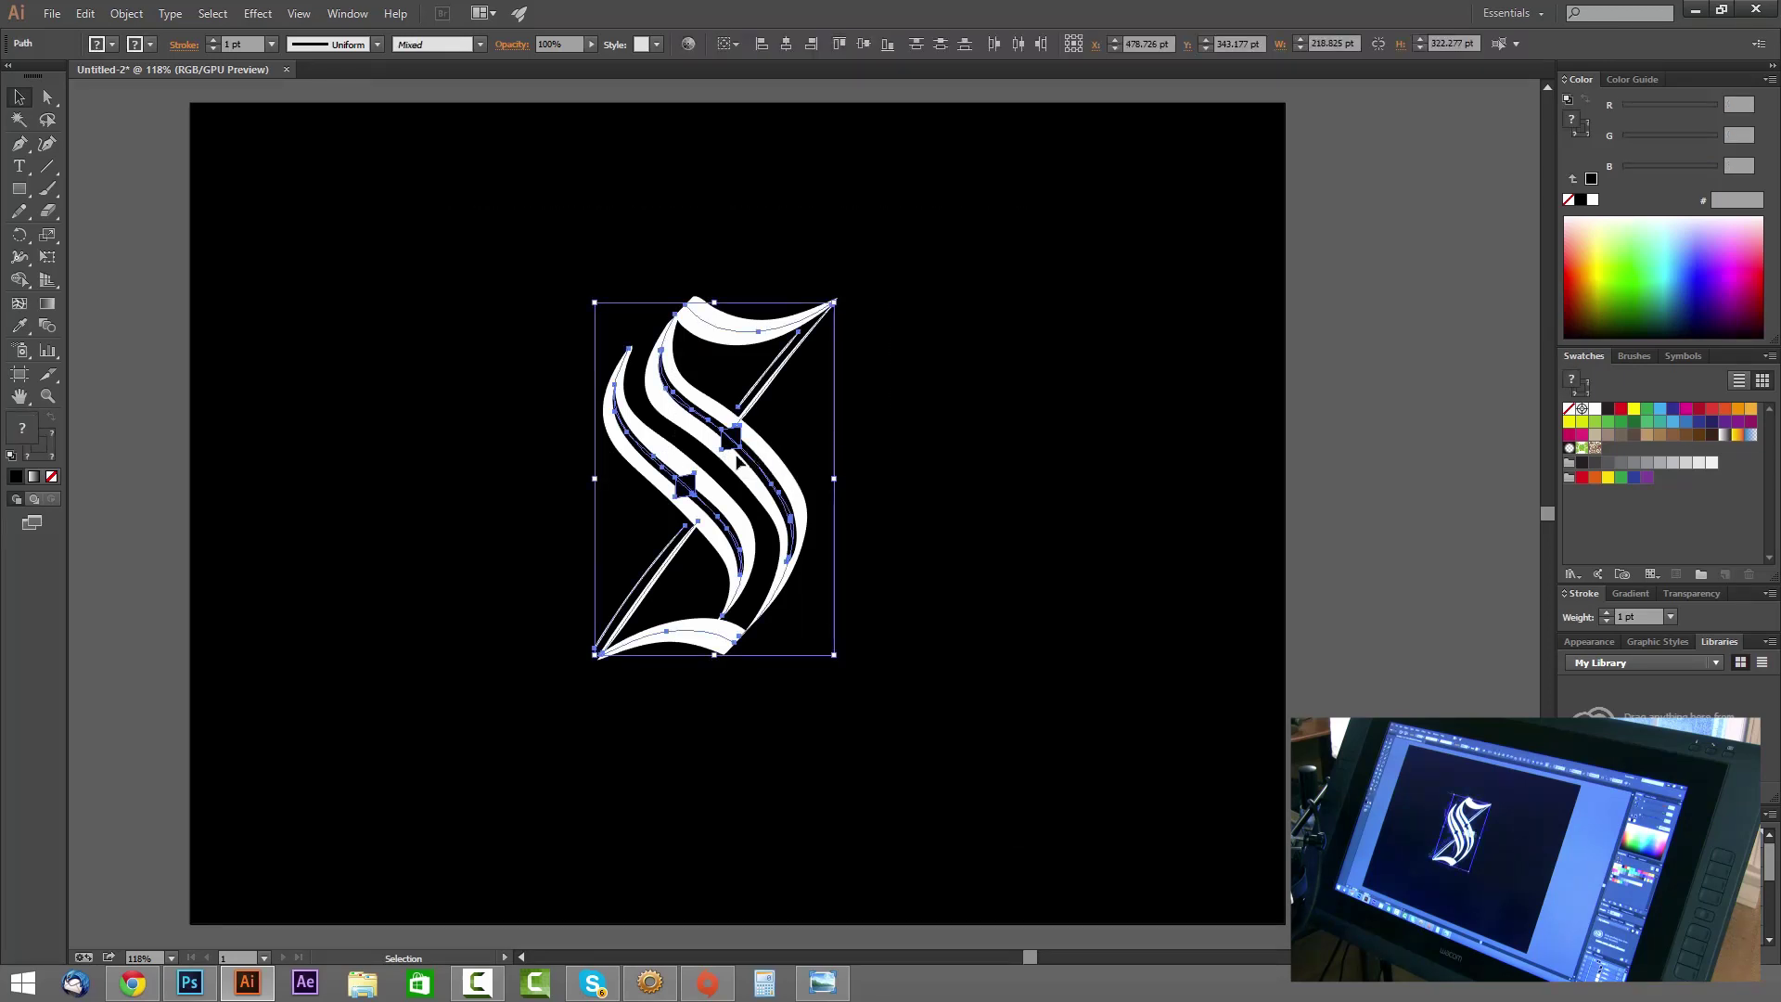
drag(732, 464, 549, 470)
click(757, 417)
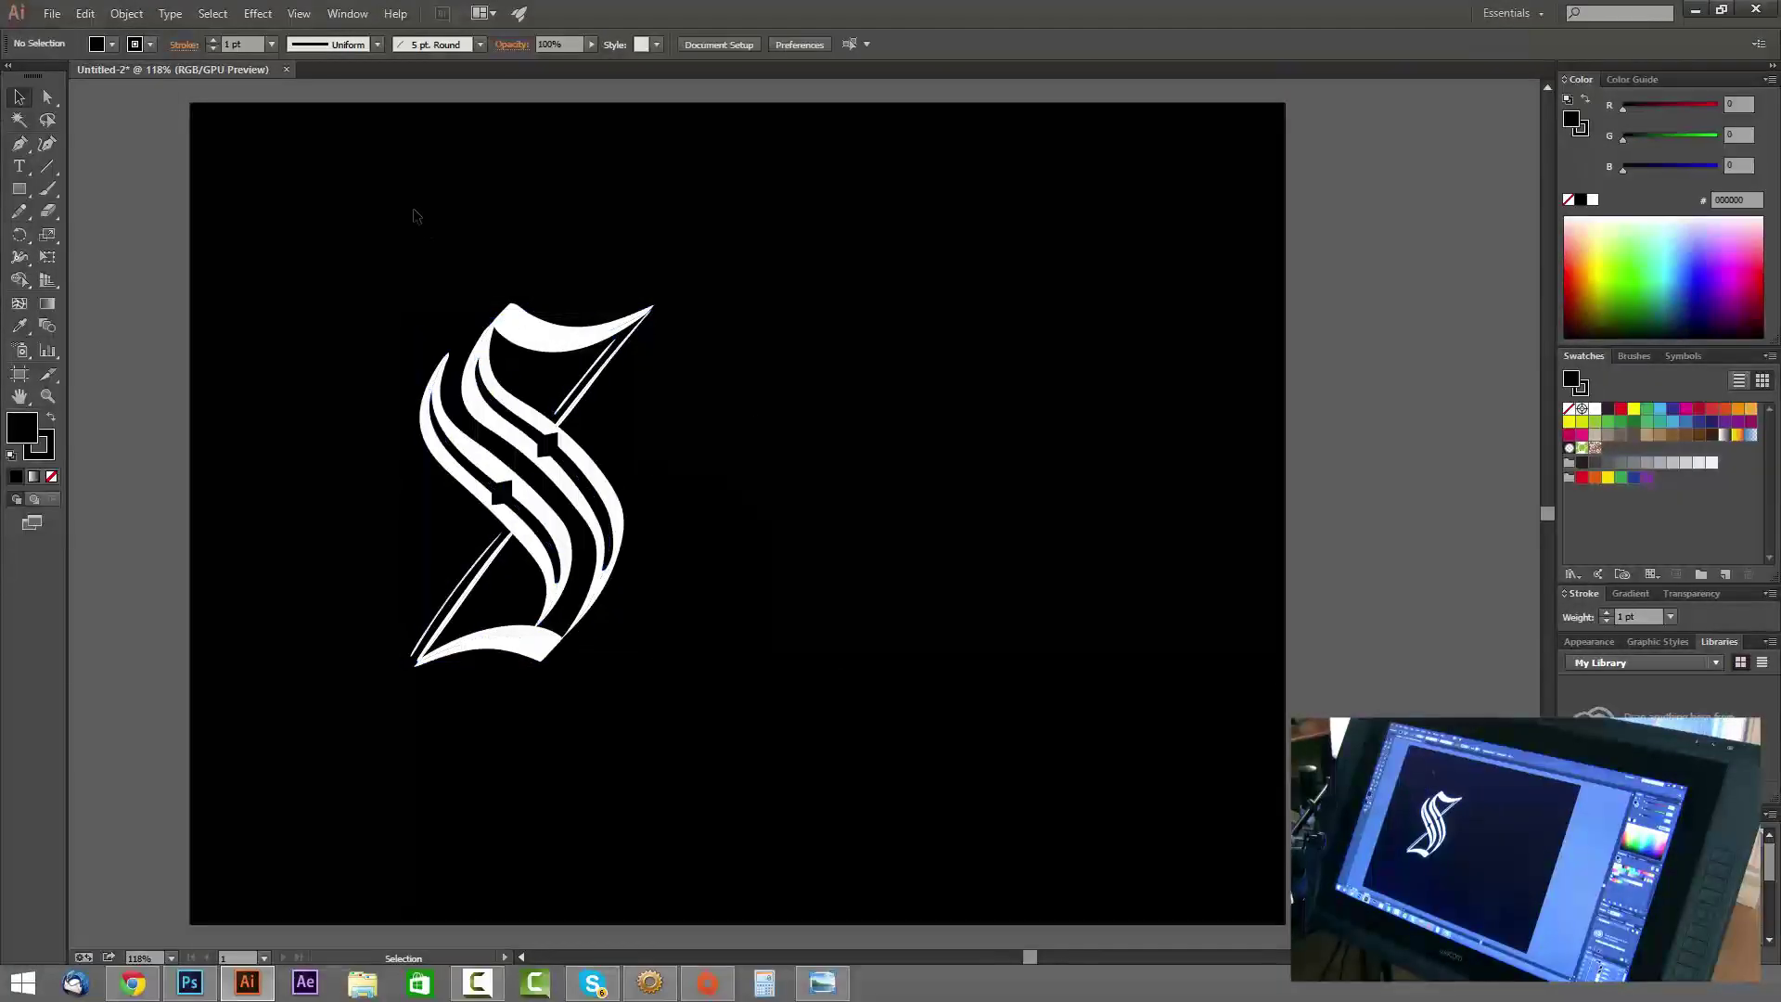
Show rulers and add horizontal guides at the S's top, baseline and middle.
key(ctrl+r)
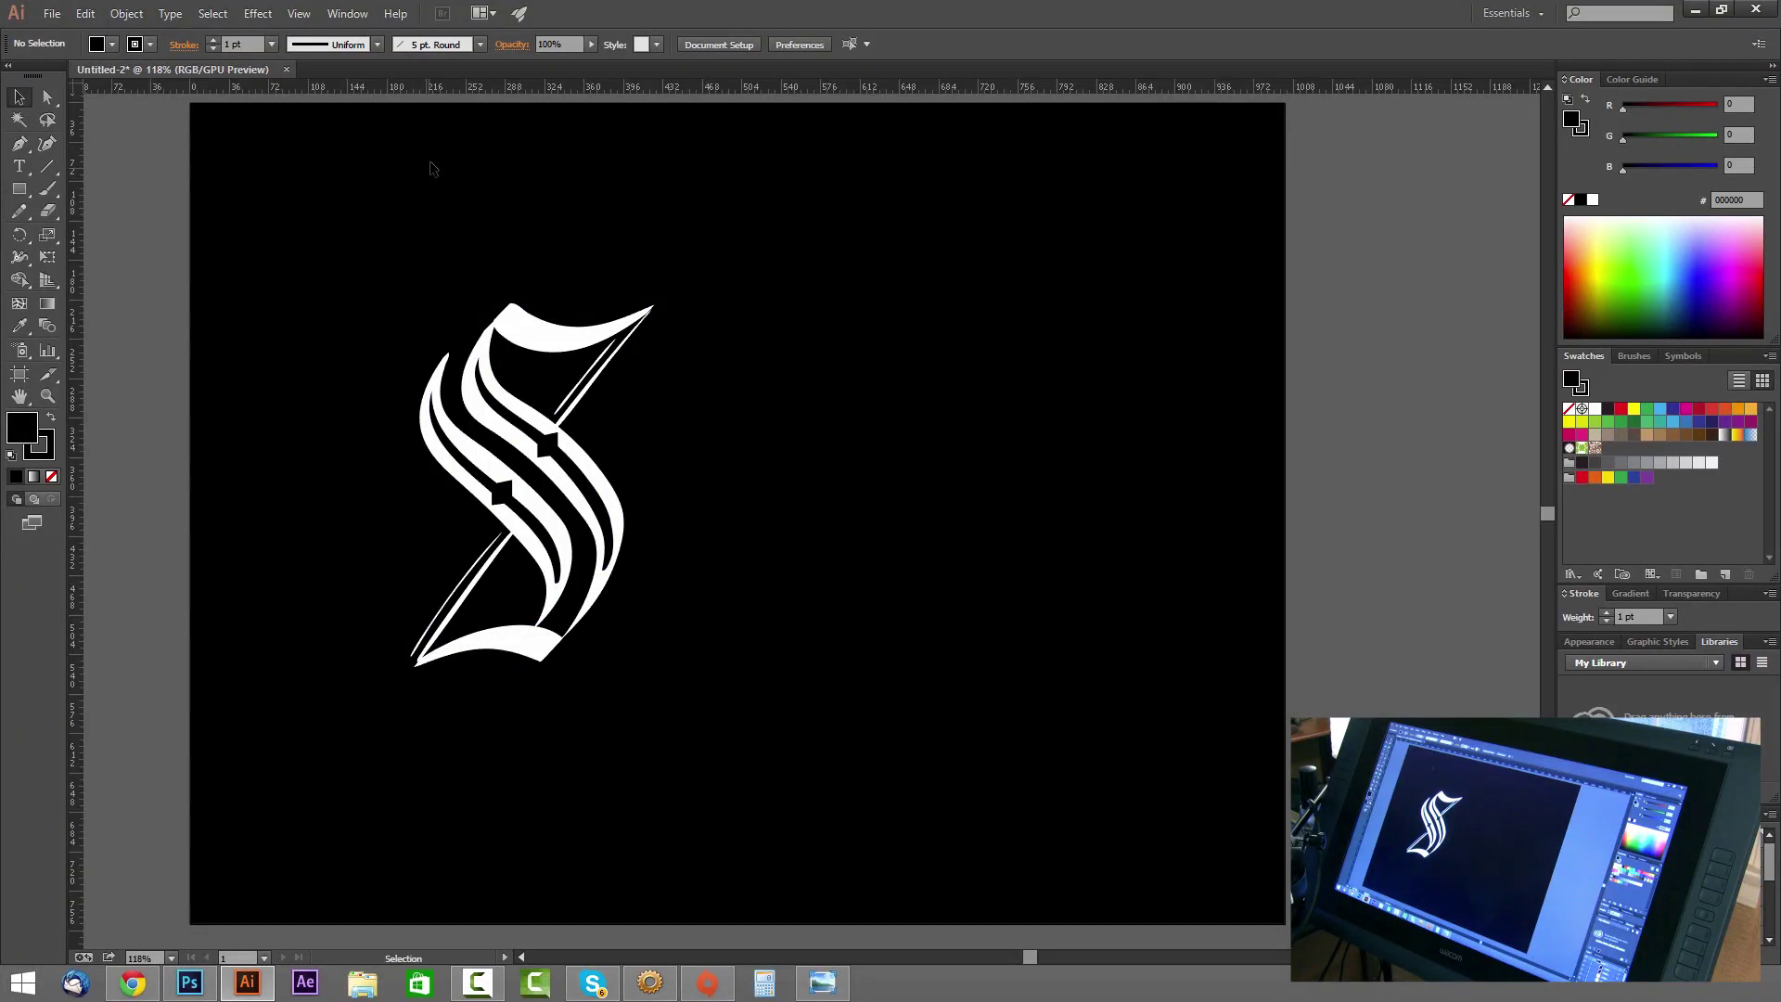
drag(342, 90, 376, 305)
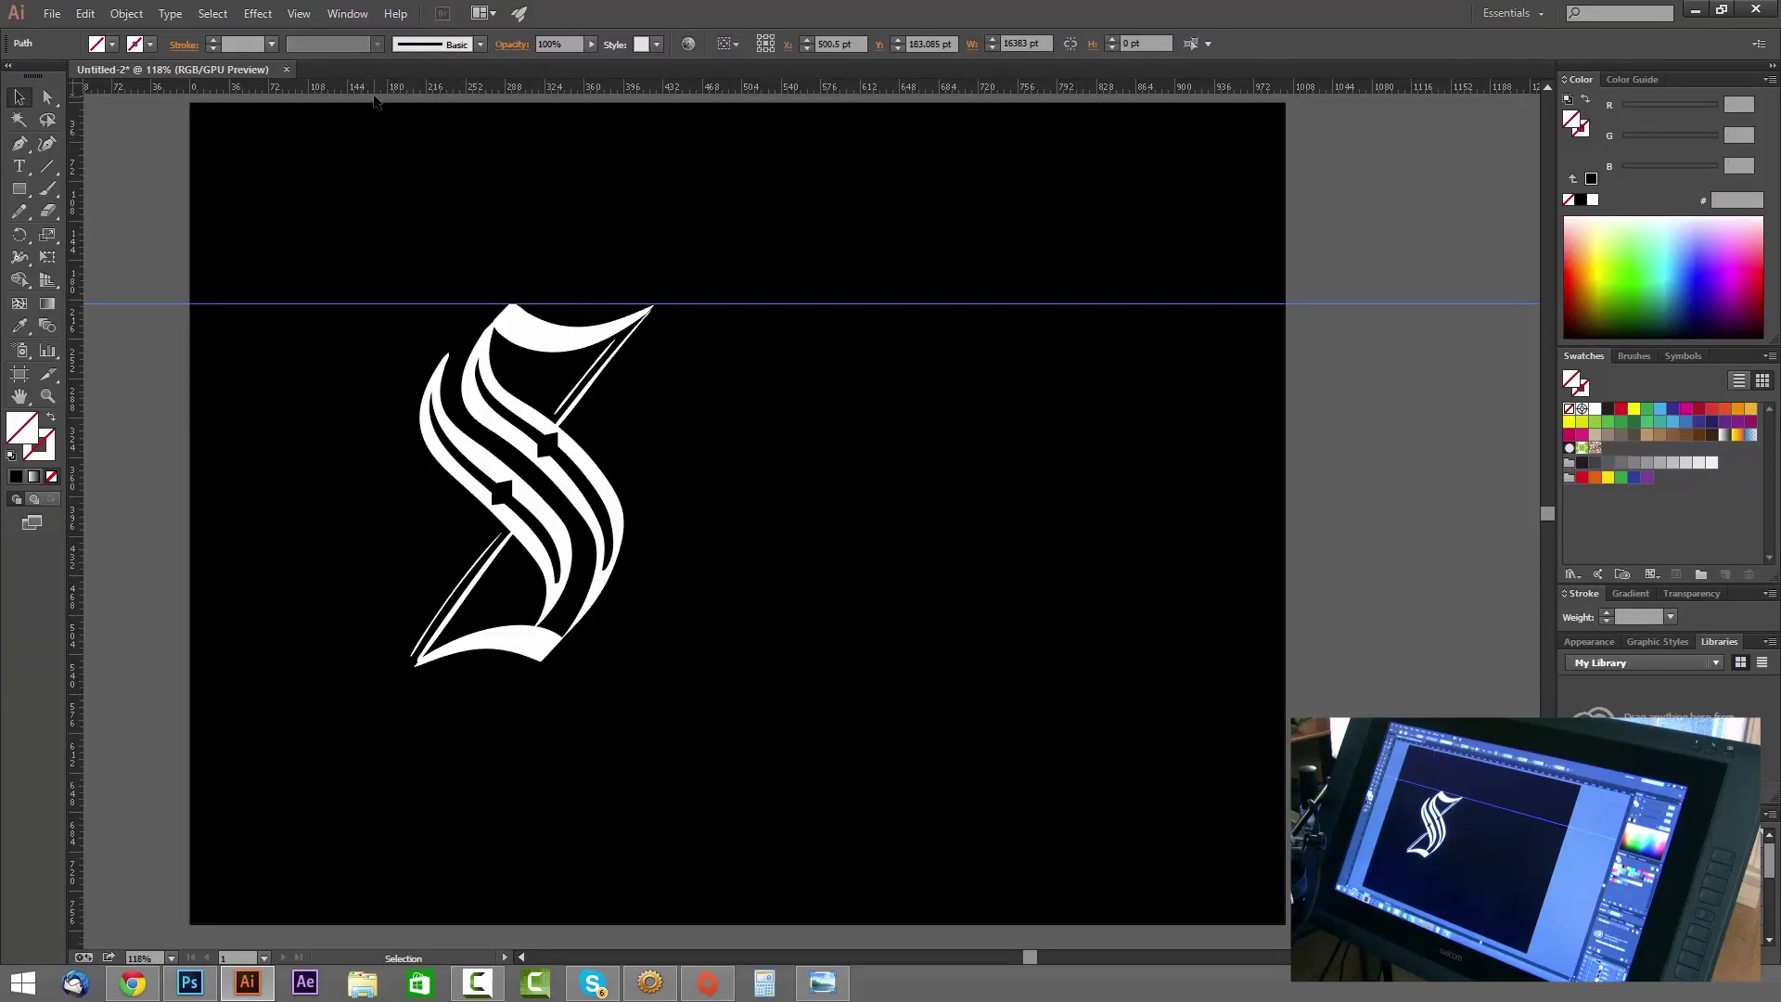
drag(375, 89, 437, 667)
click(900, 476)
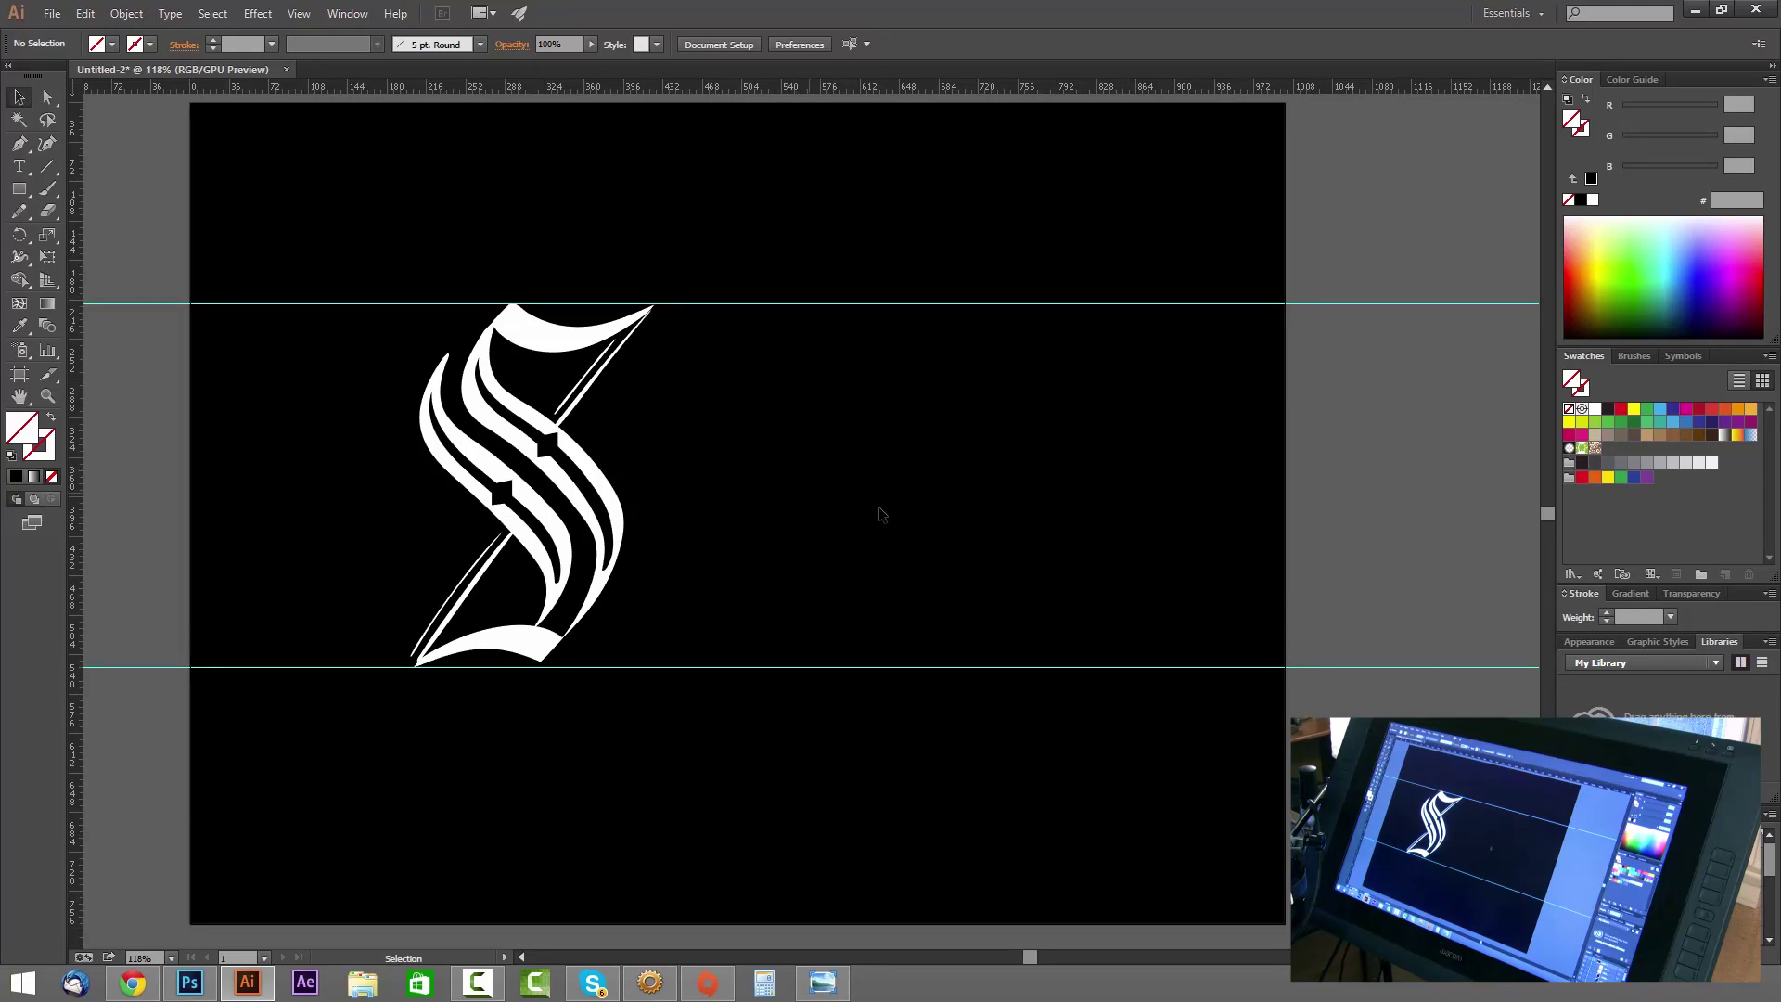
drag(416, 86, 408, 451)
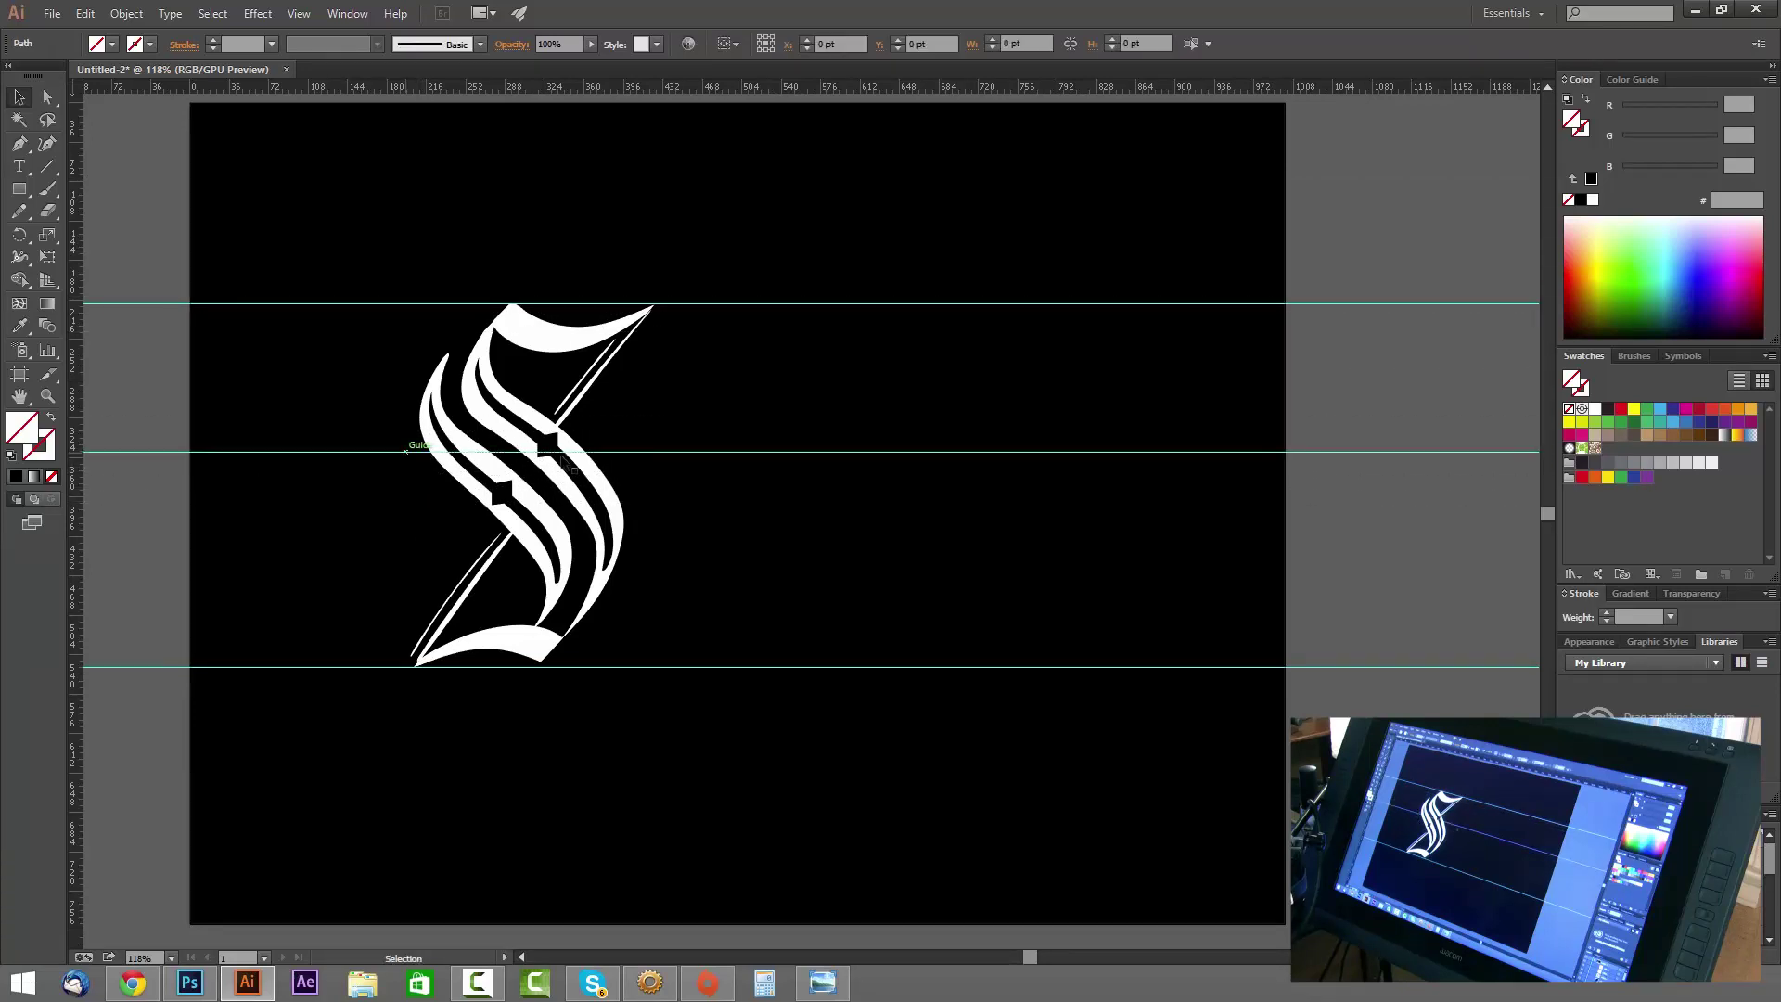
click(879, 552)
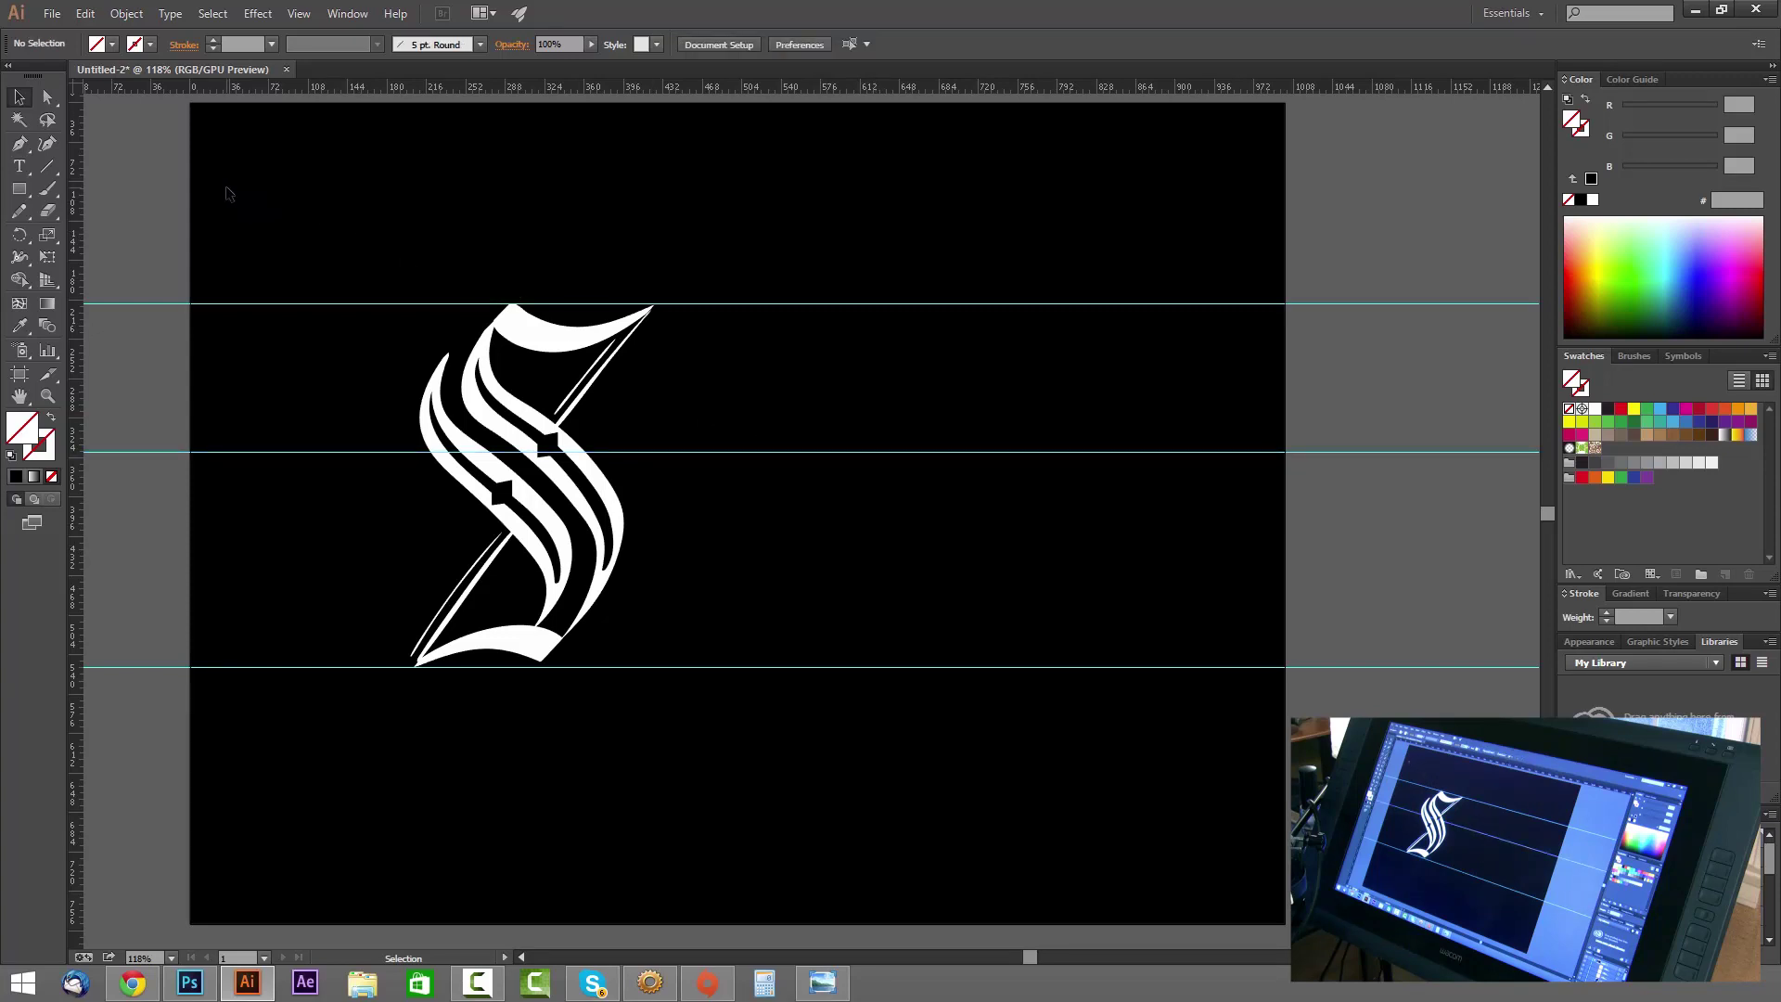
Select the S with its three guides and drag them right toward the artboard centre.
click(18, 96)
drag(335, 240, 751, 769)
click(334, 236)
drag(331, 230, 439, 326)
drag(582, 461, 805, 739)
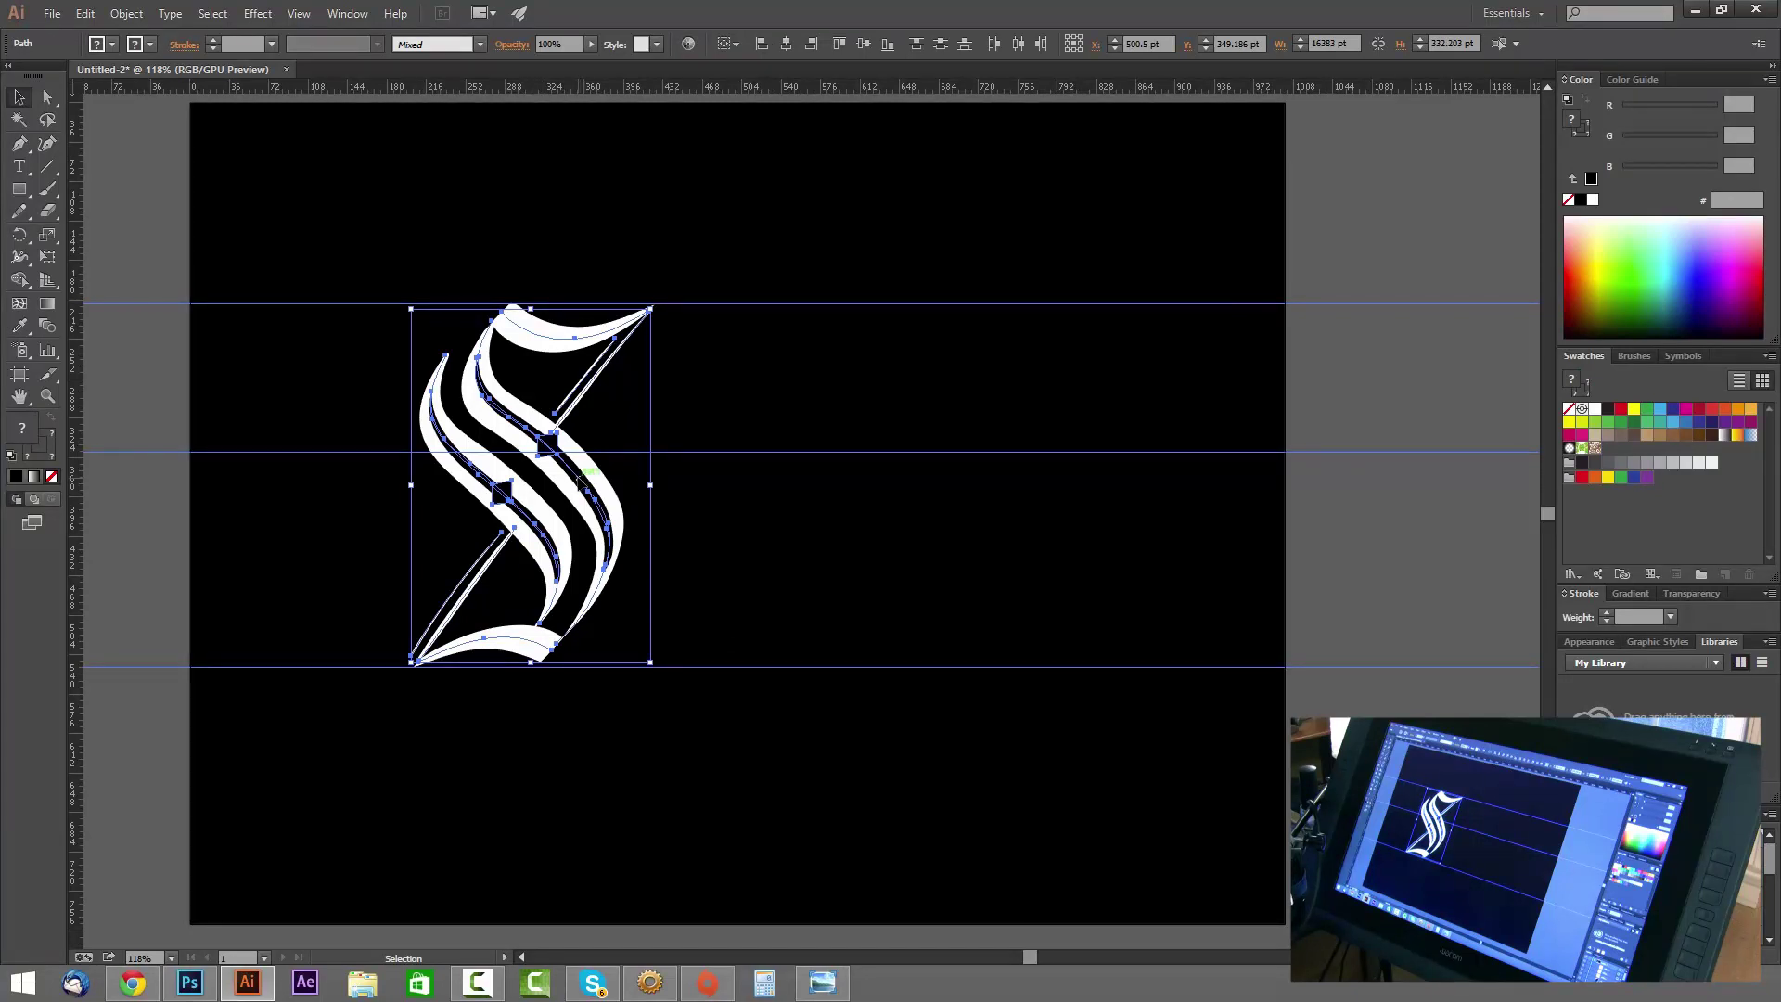
drag(581, 480, 792, 488)
click(935, 382)
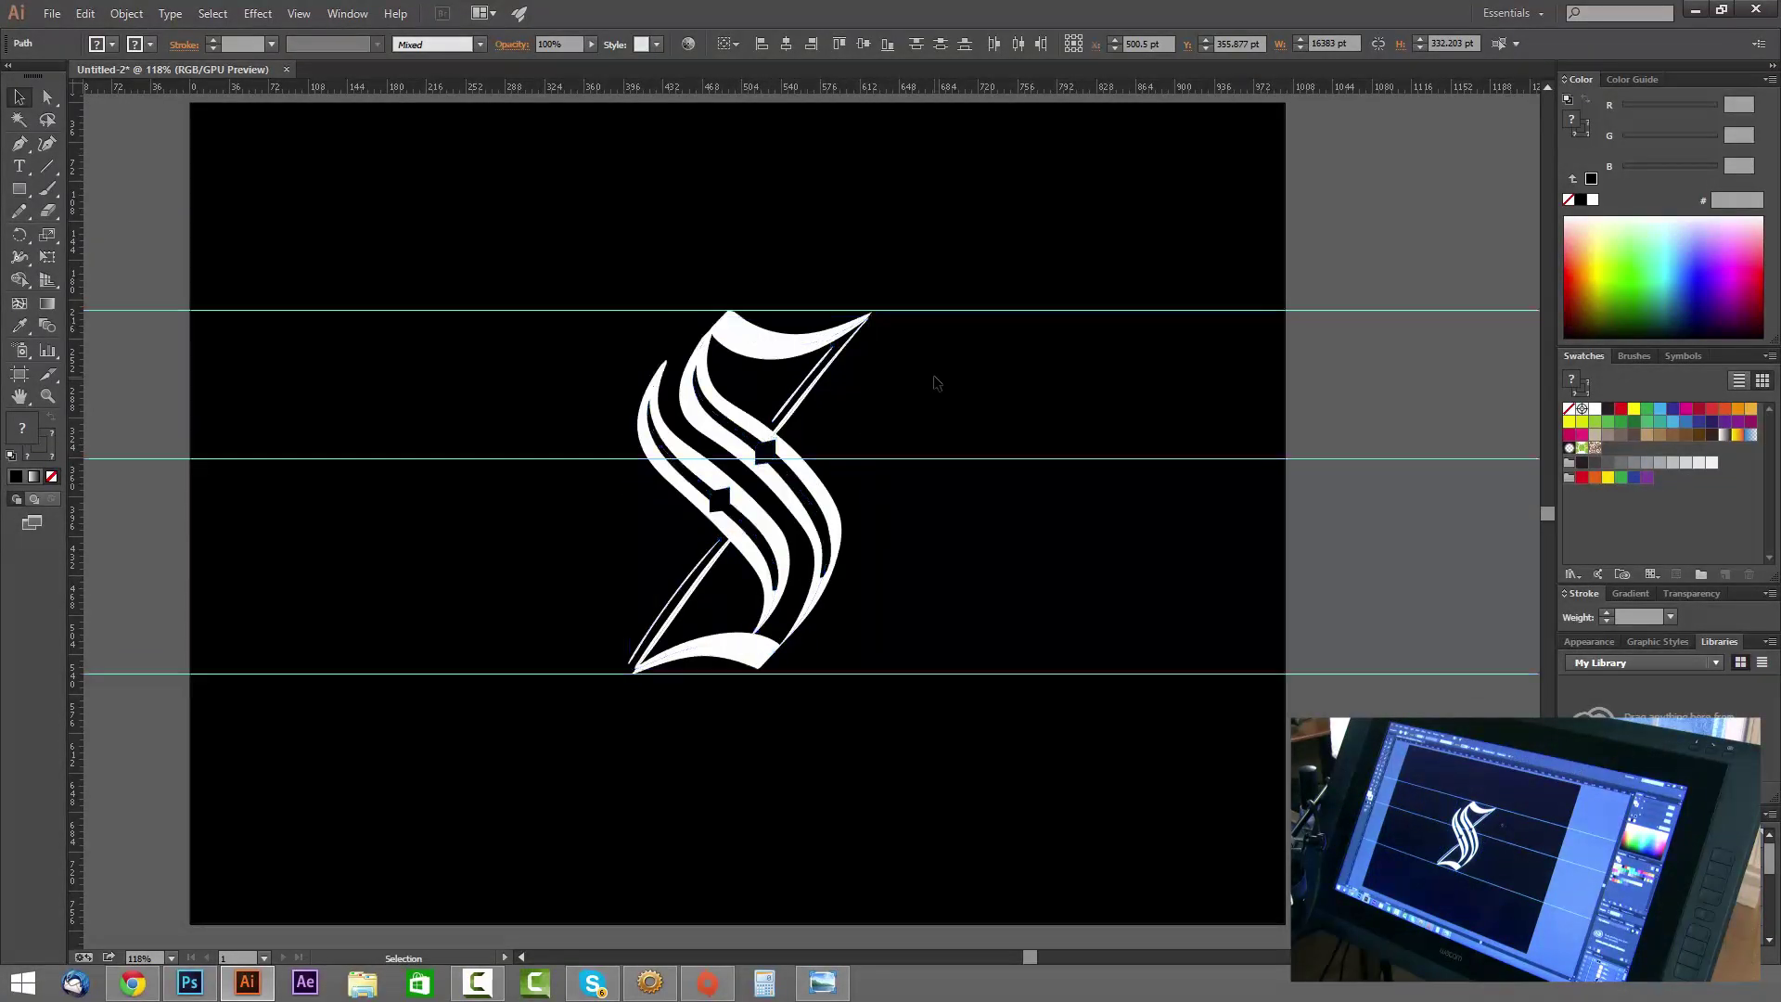